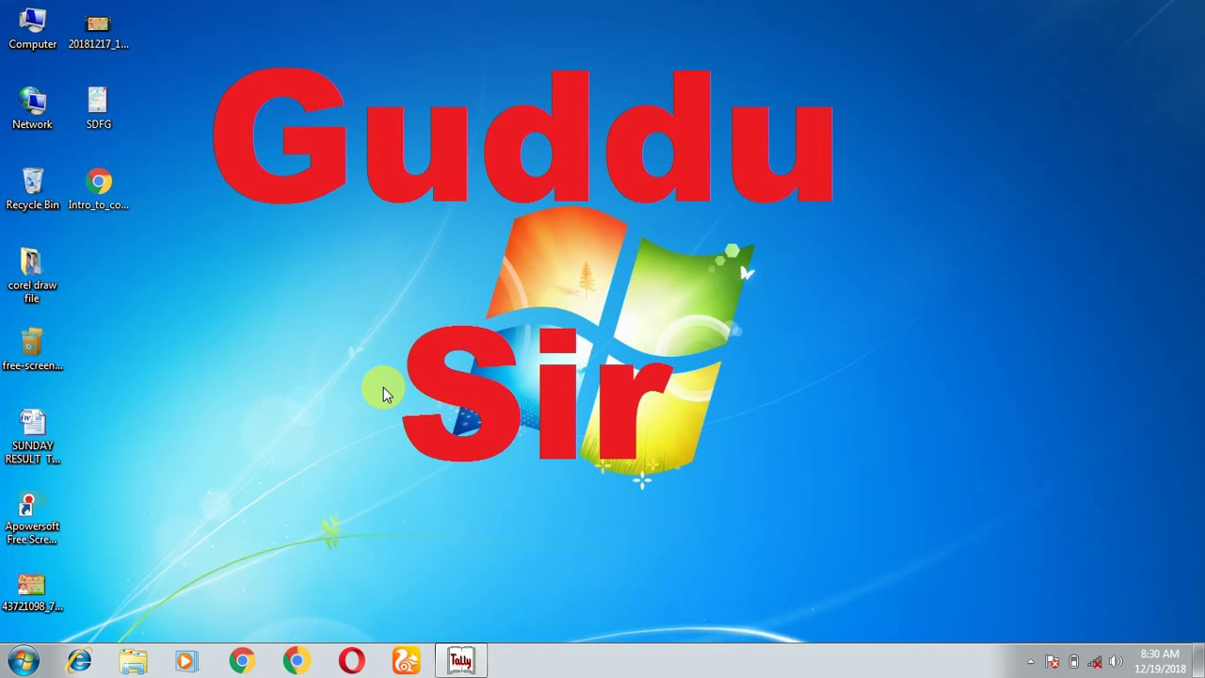
# - Launch Microsoft Office Excel 2007 from the Windows 7 Start menu
pyautogui.rightClick(334, 260)
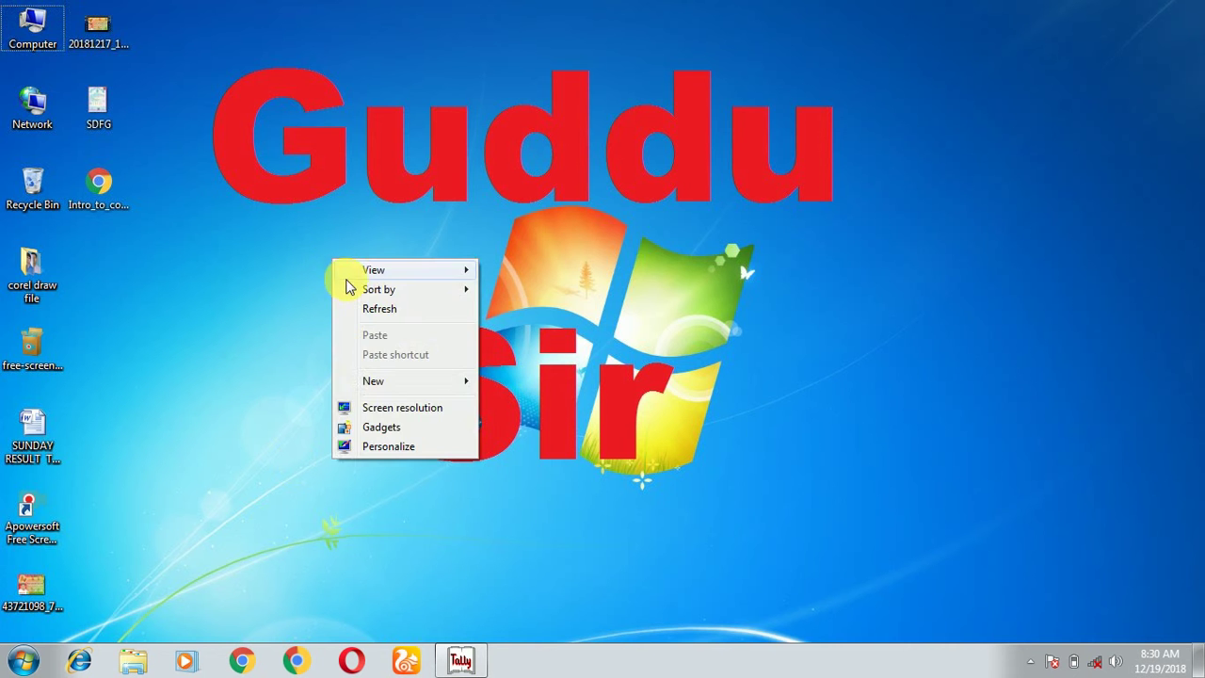
pyautogui.click(358, 304)
pyautogui.rightClick(341, 235)
pyautogui.click(377, 285)
pyautogui.click(24, 656)
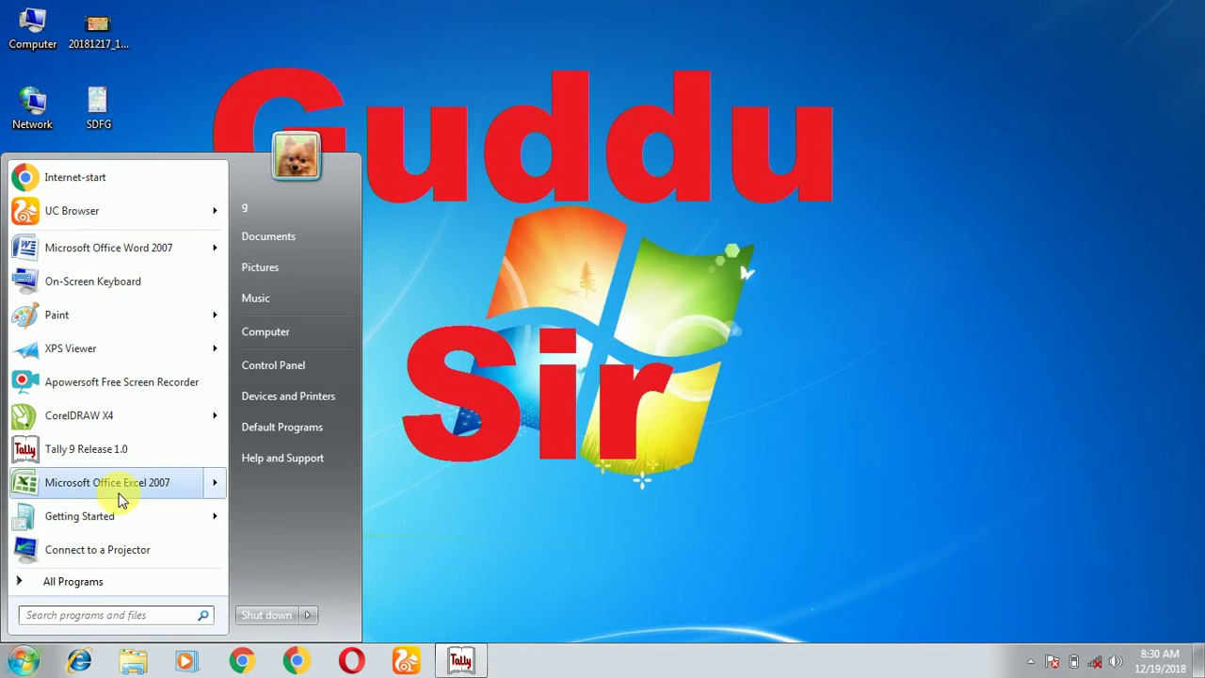
pyautogui.moveTo(107, 482)
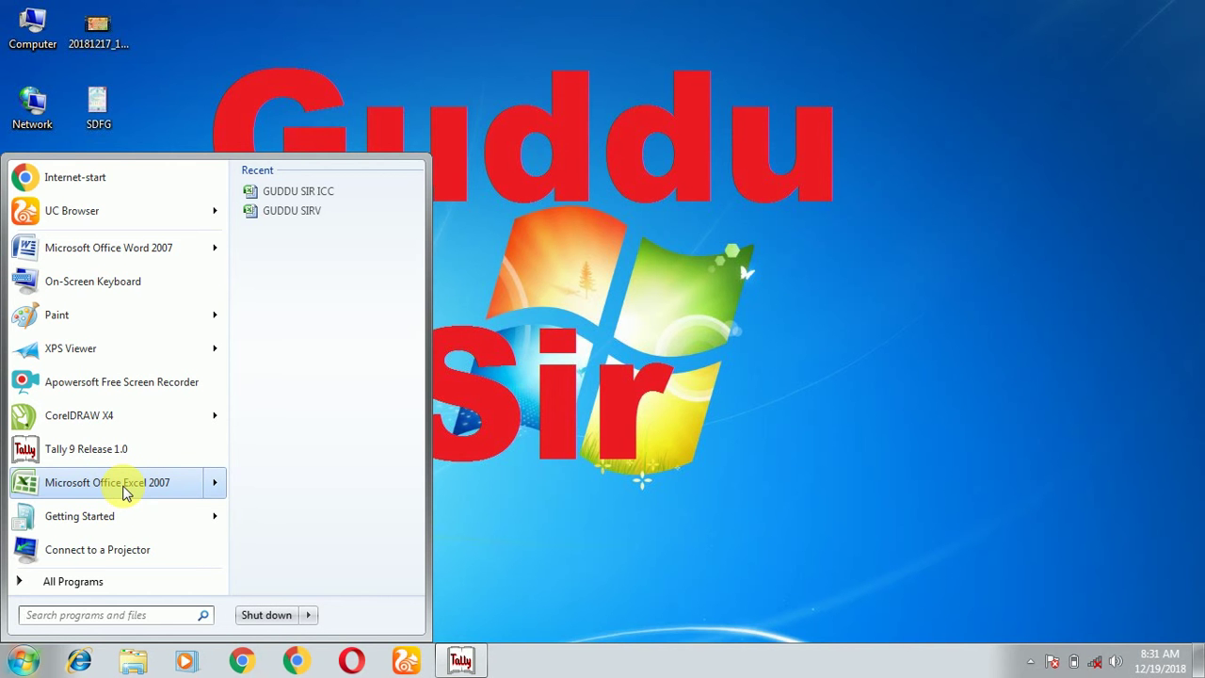
pyautogui.click(126, 492)
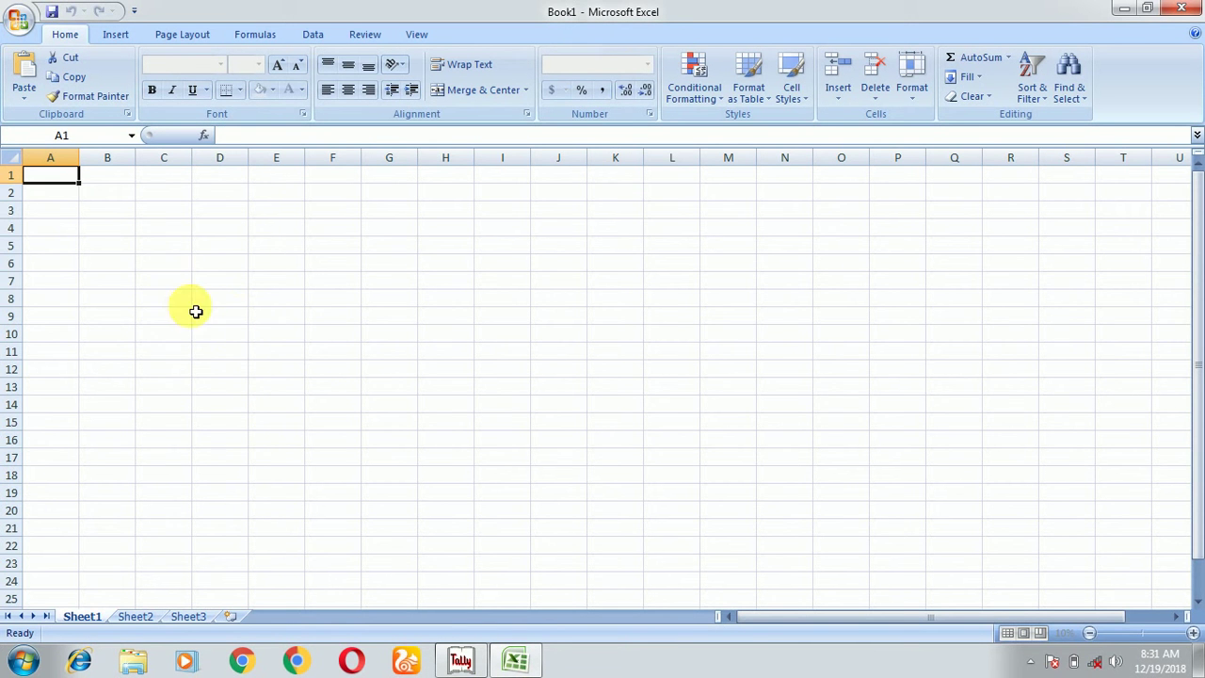
# - Drag column B, column K and row 2 narrow so they form thin margins
pyautogui.click(145, 164)
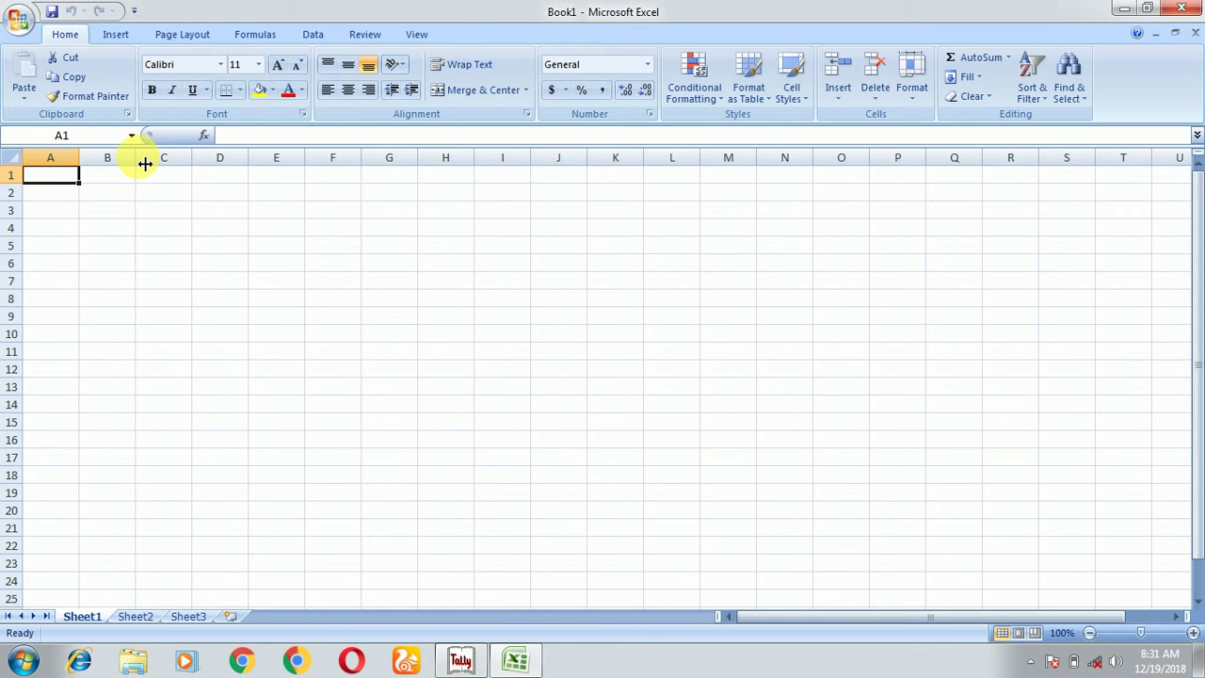
pyautogui.moveTo(145, 161); pyautogui.dragTo(101, 222)
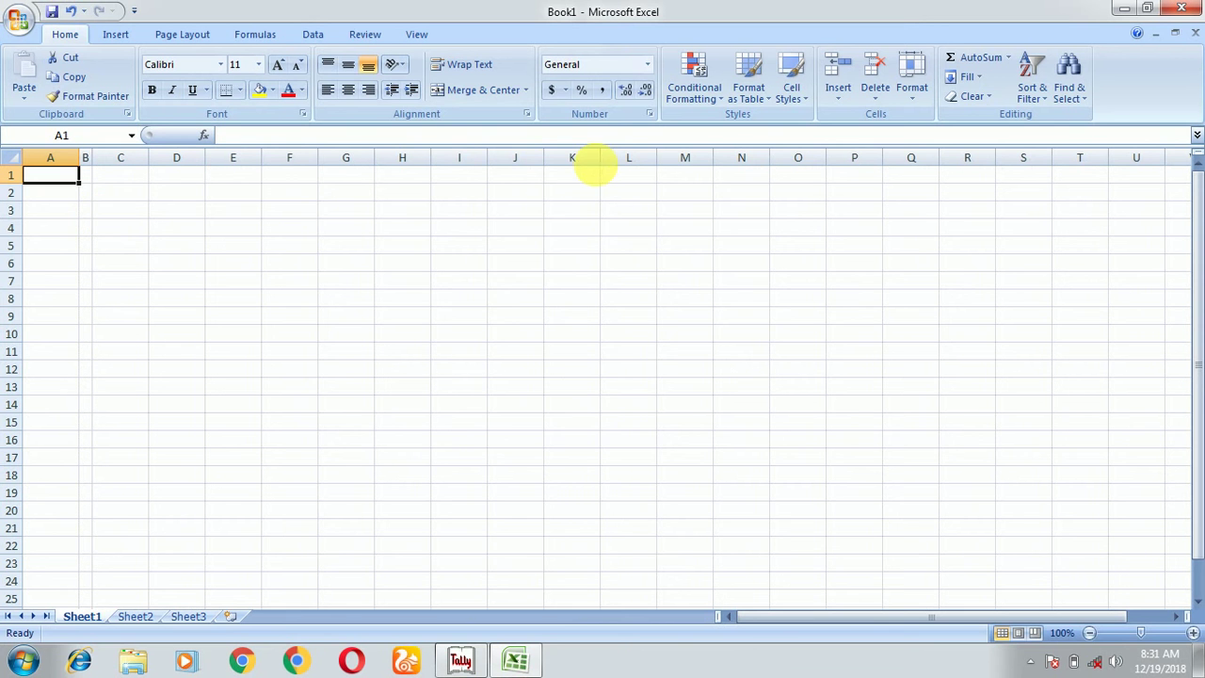
pyautogui.moveTo(546, 166); pyautogui.dragTo(563, 235)
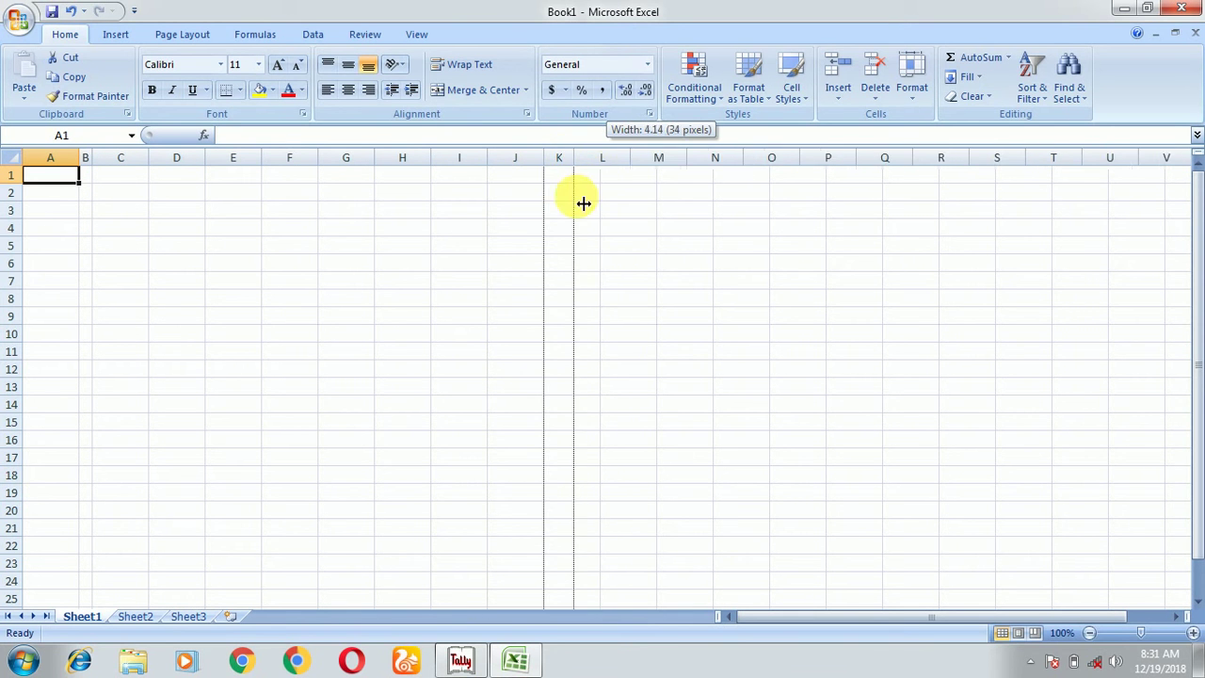
pyautogui.moveTo(563, 236); pyautogui.dragTo(565, 234)
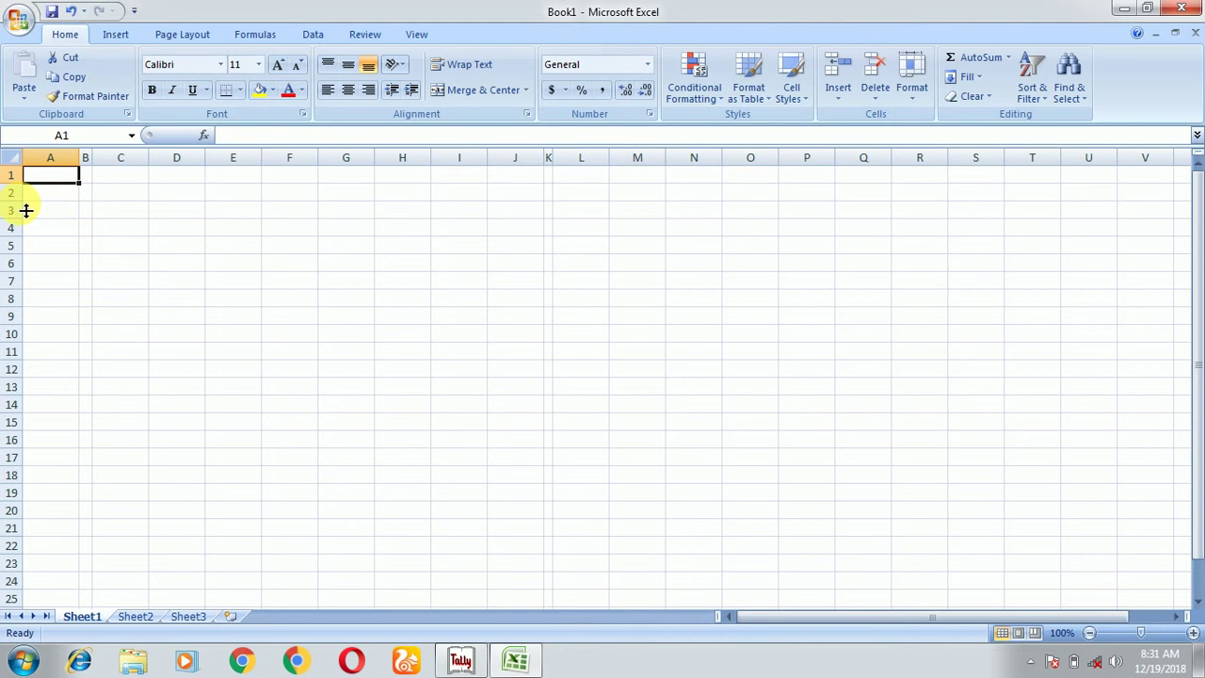
pyautogui.moveTo(25, 211)
pyautogui.mouseDown()
pyautogui.moveTo(31, 202)
pyautogui.moveTo(561, 274)
pyautogui.moveTo(550, 602)
pyautogui.moveTo(546, 527)
pyautogui.moveTo(553, 545)
pyautogui.mouseUp()
pyautogui.click(193, 219)
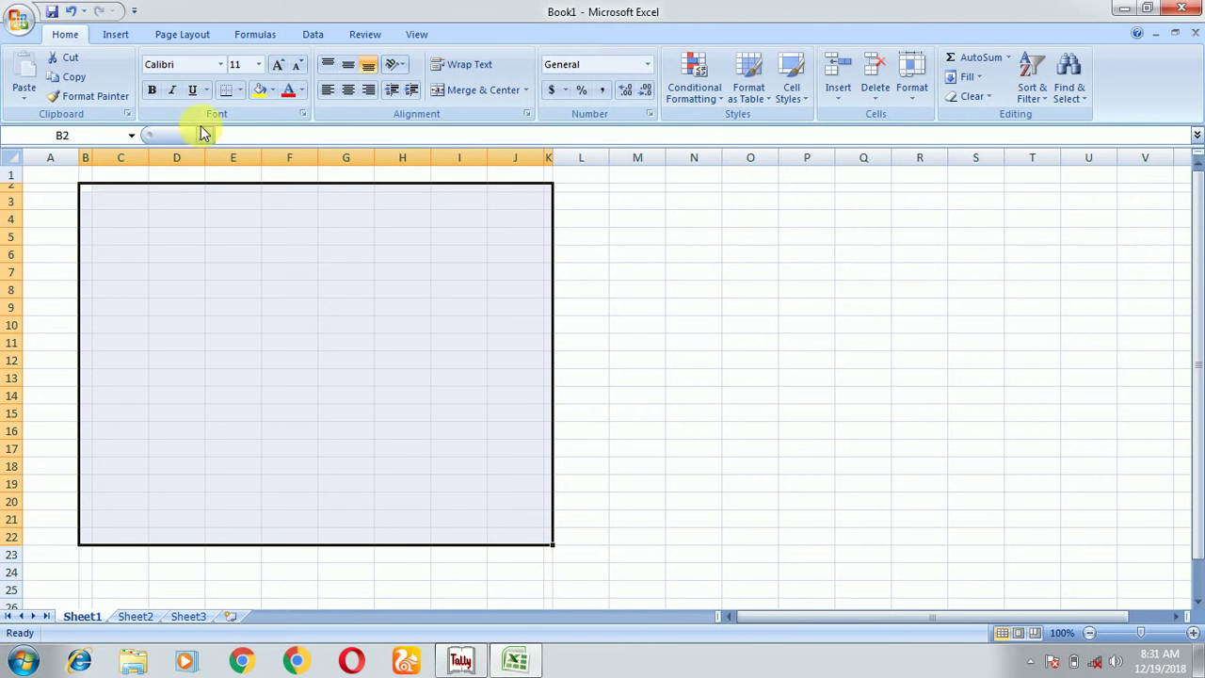
# - Put a thick box border around B2:J22
pyautogui.click(240, 91)
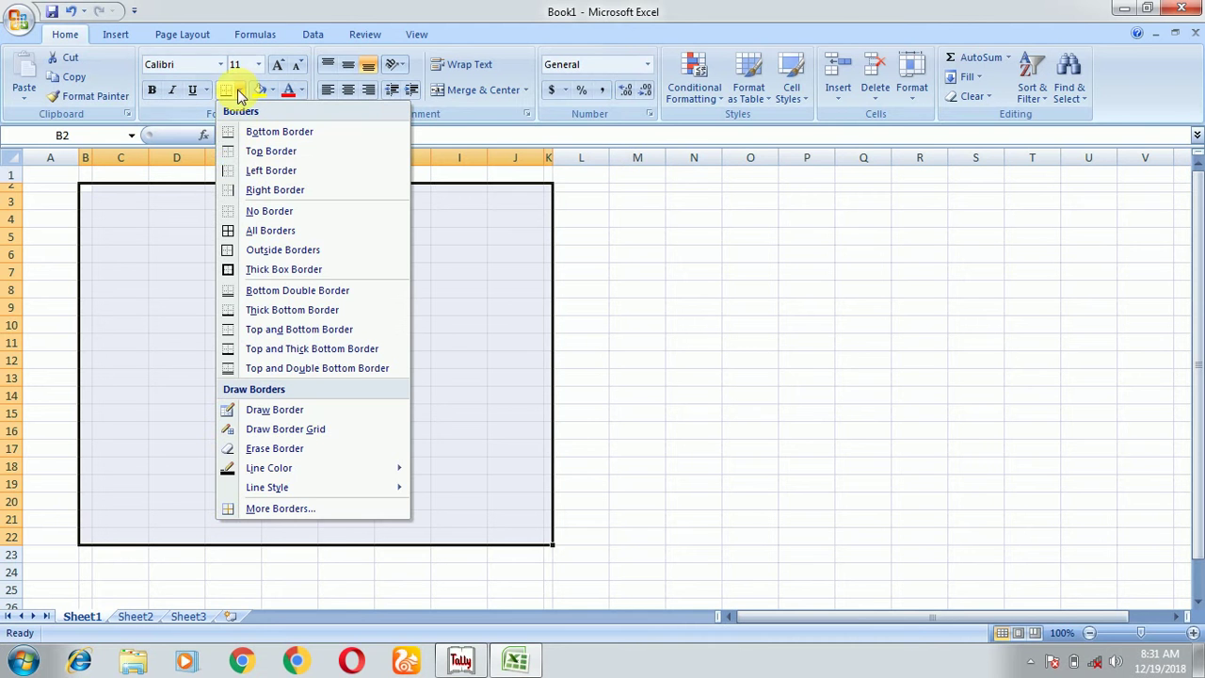
pyautogui.click(252, 269)
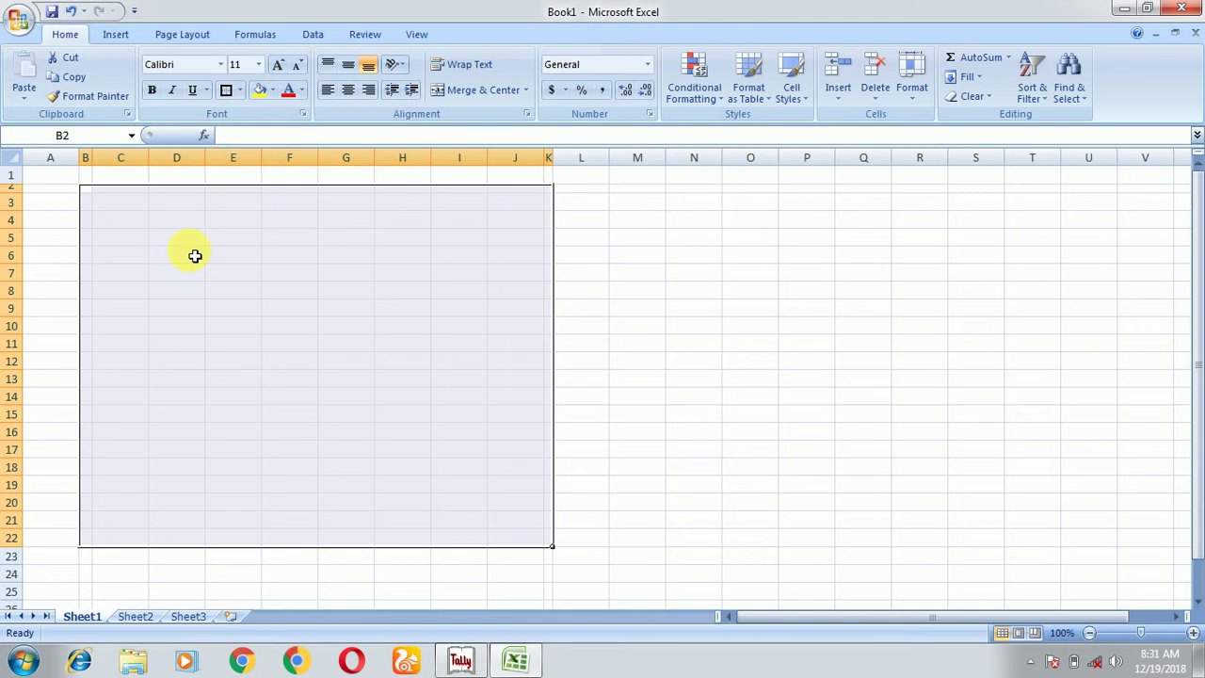
pyautogui.click(148, 219)
# - Give C3:J21 a thin outside border and keep row 22 at normal height
pyautogui.moveTo(131, 205); pyautogui.dragTo(487, 496)
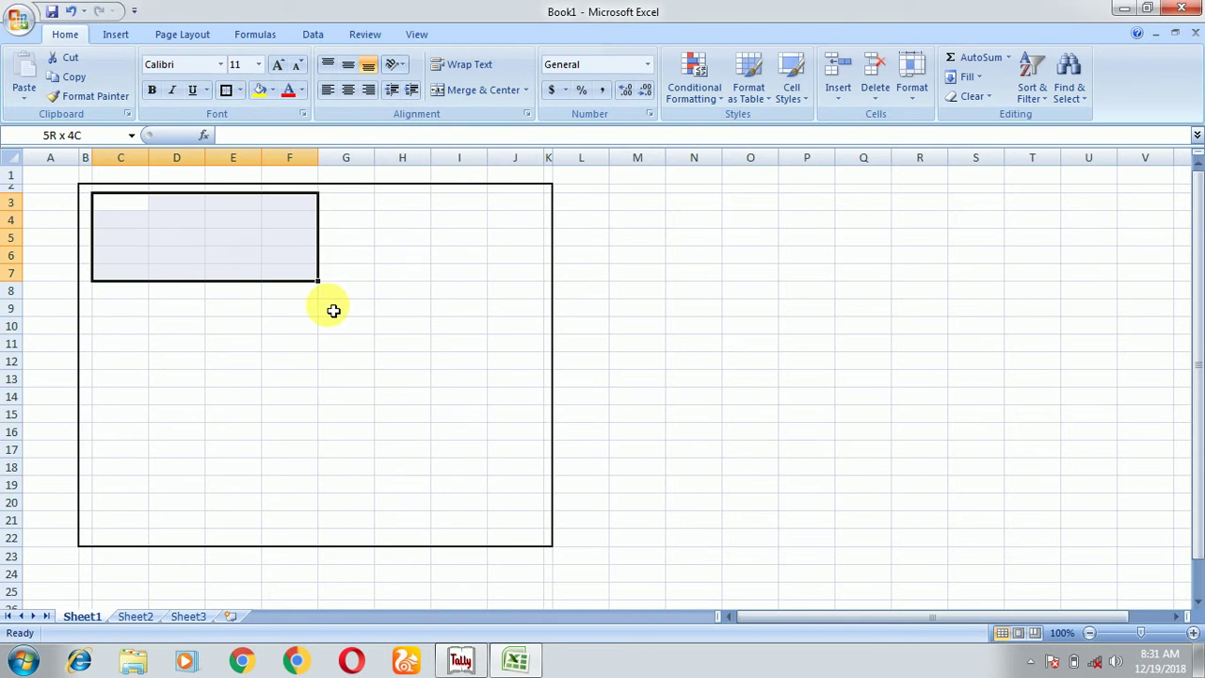
pyautogui.moveTo(488, 496); pyautogui.dragTo(506, 527)
pyautogui.click(226, 90)
pyautogui.moveTo(23, 548); pyautogui.dragTo(37, 545)
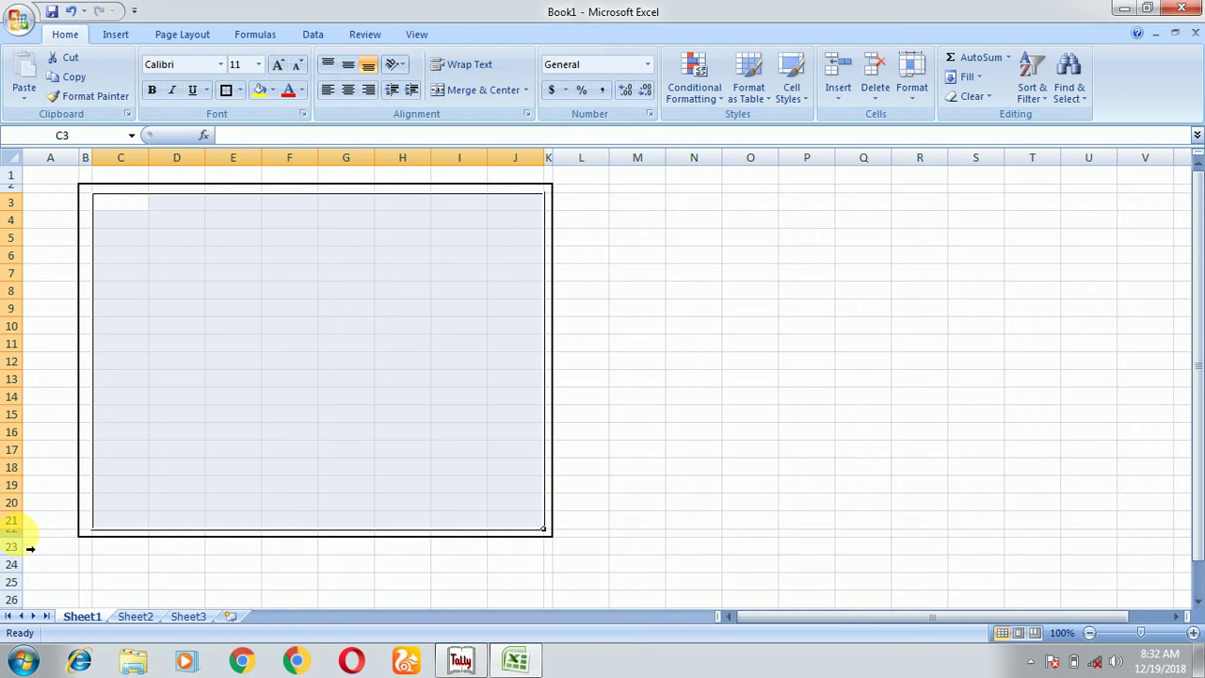
pyautogui.moveTo(30, 547); pyautogui.dragTo(28, 555)
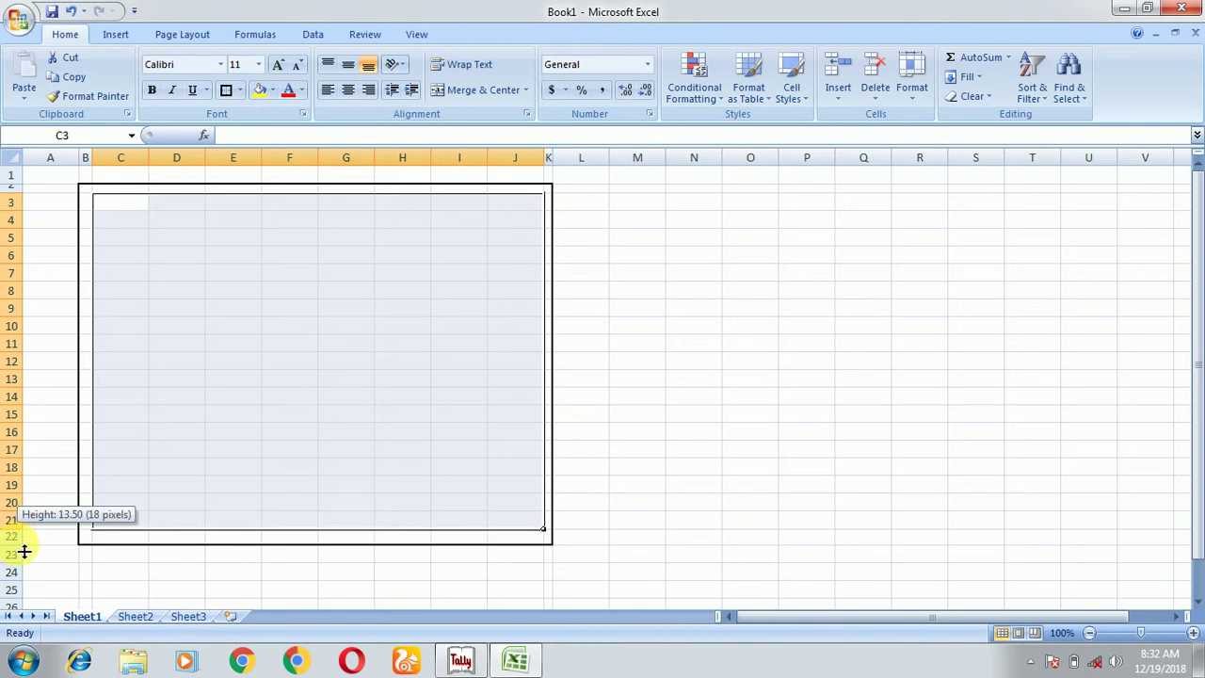
pyautogui.click(198, 381)
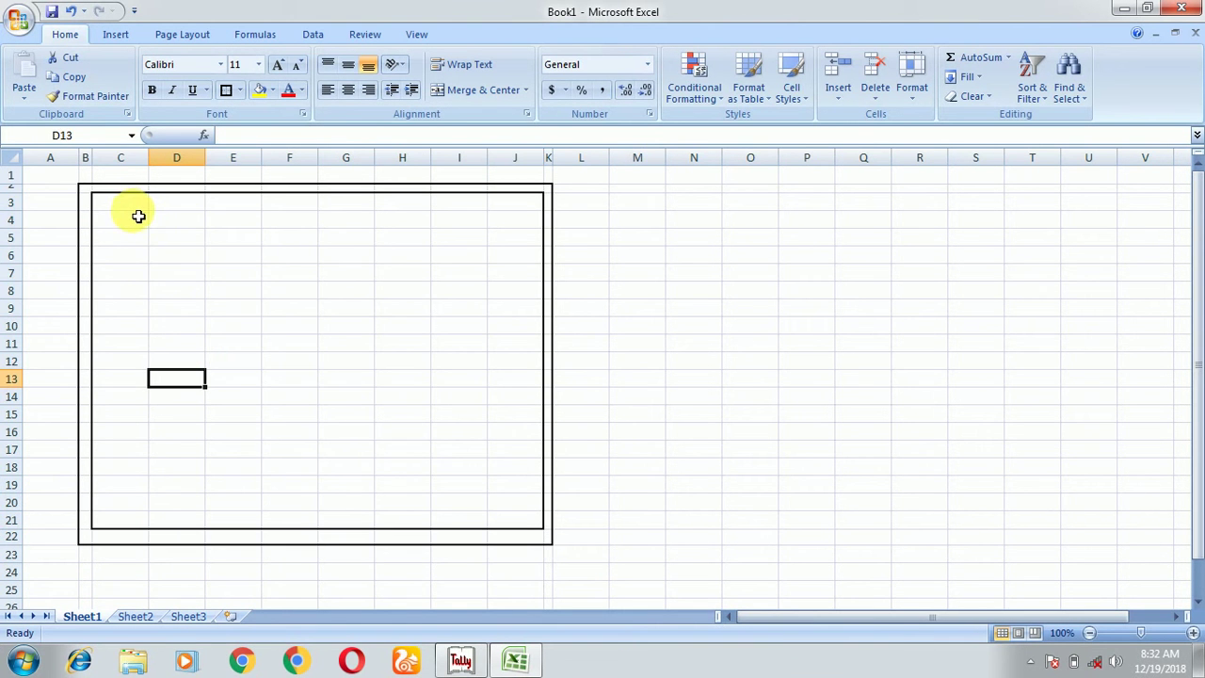
pyautogui.moveTo(138, 205); pyautogui.dragTo(541, 246)
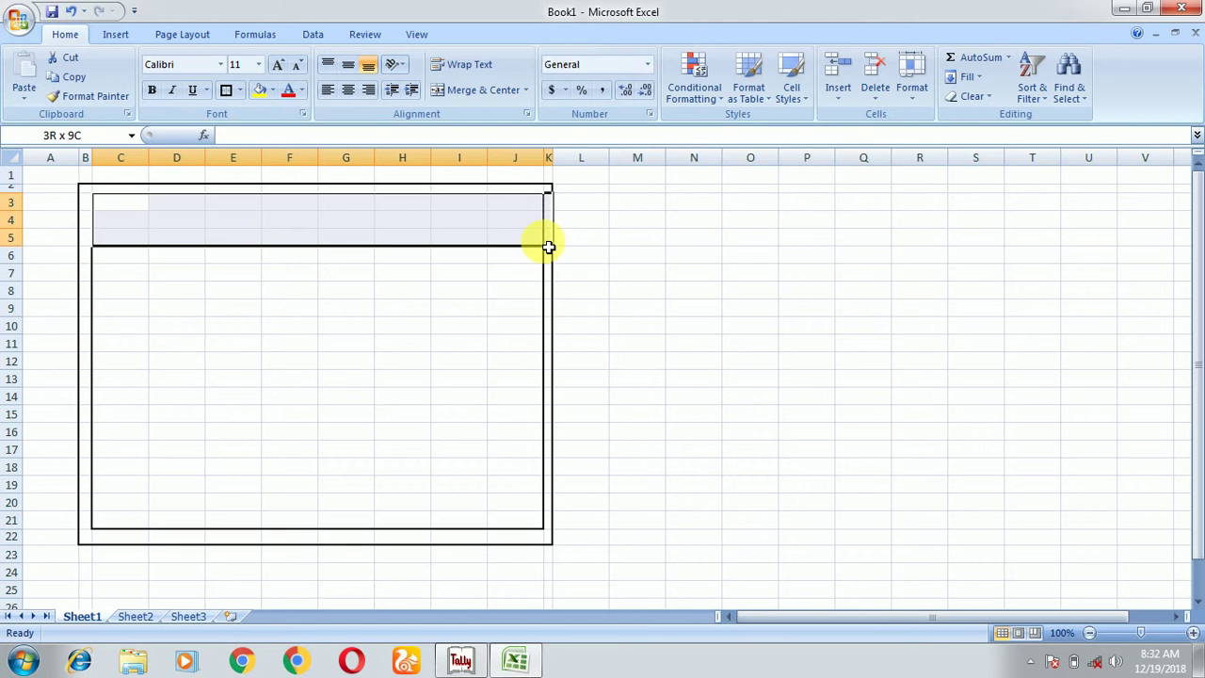
# - Merge and centre C3:J5, fill it dark navy and set white font colour
pyautogui.click(480, 90)
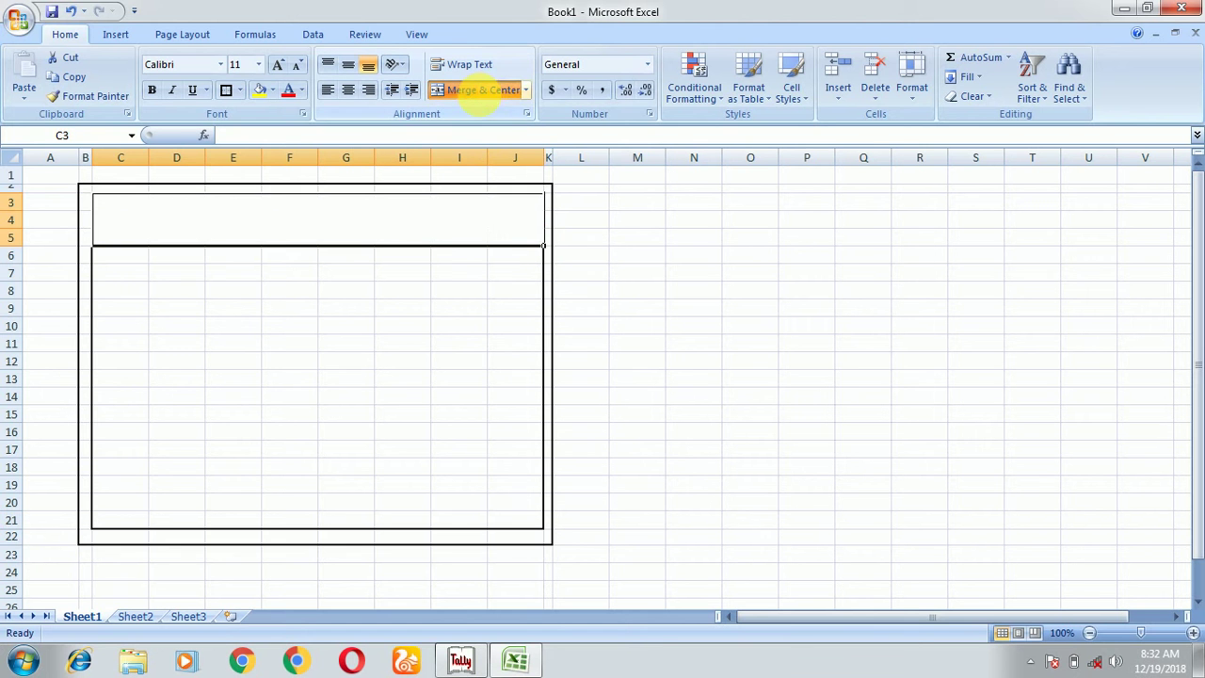
pyautogui.click(272, 91)
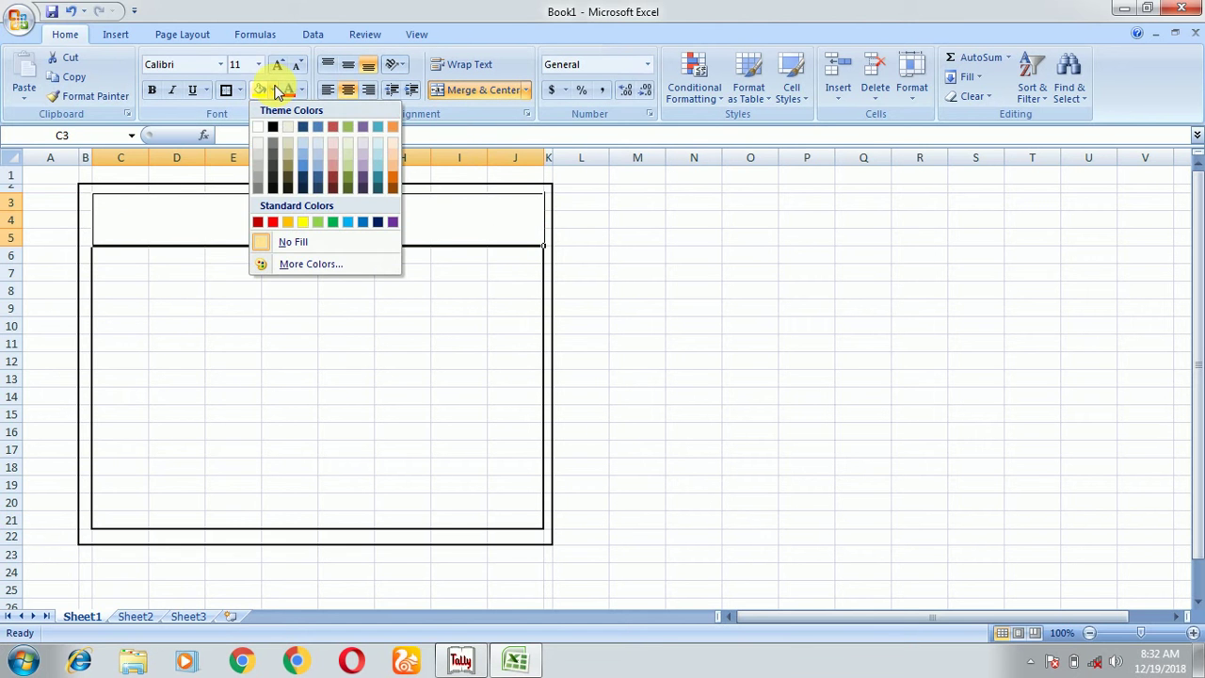
pyautogui.click(302, 183)
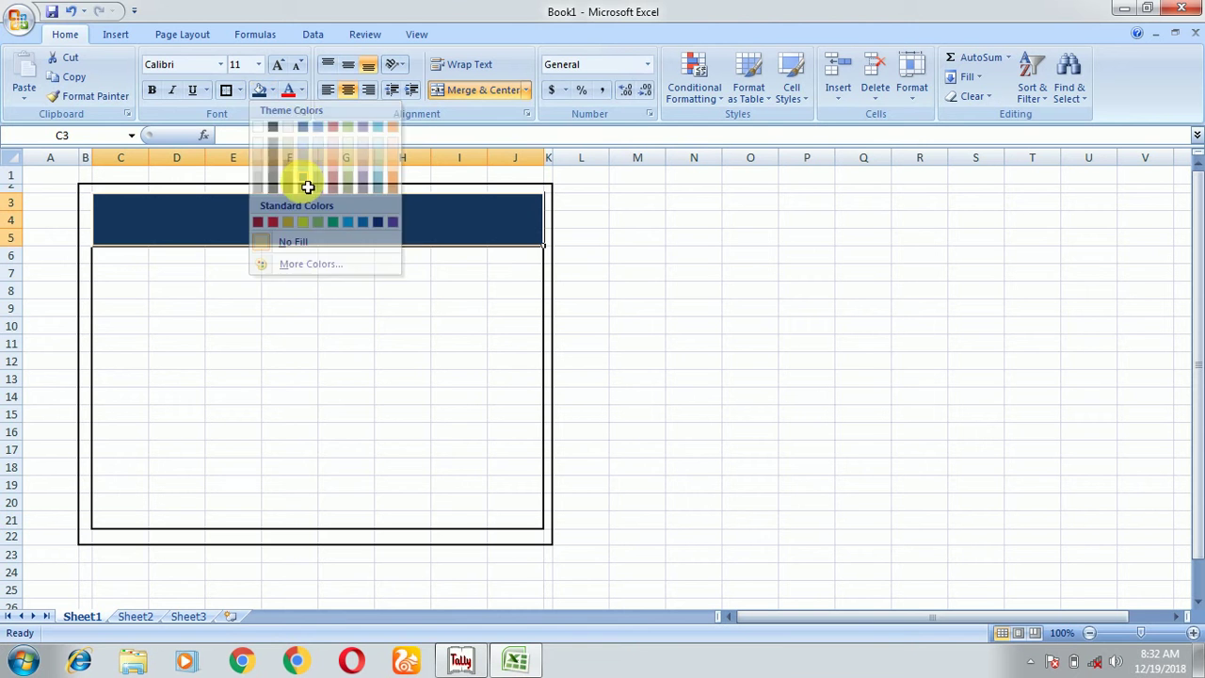
pyautogui.click(301, 91)
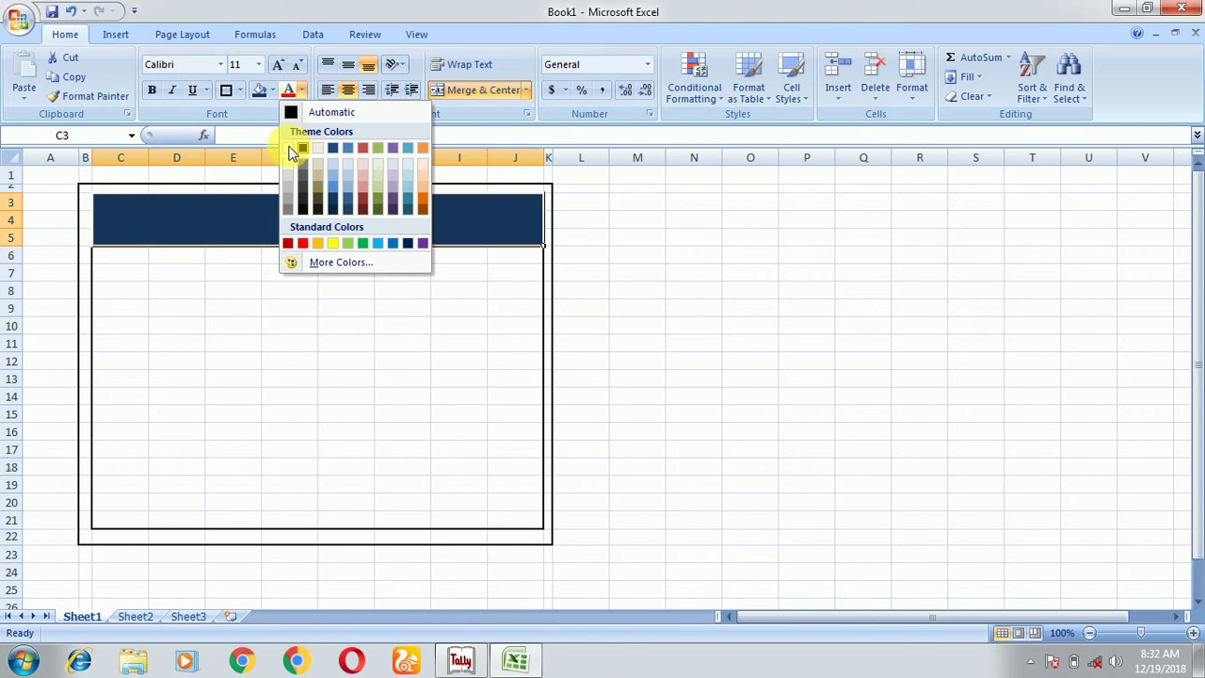
pyautogui.click(289, 154)
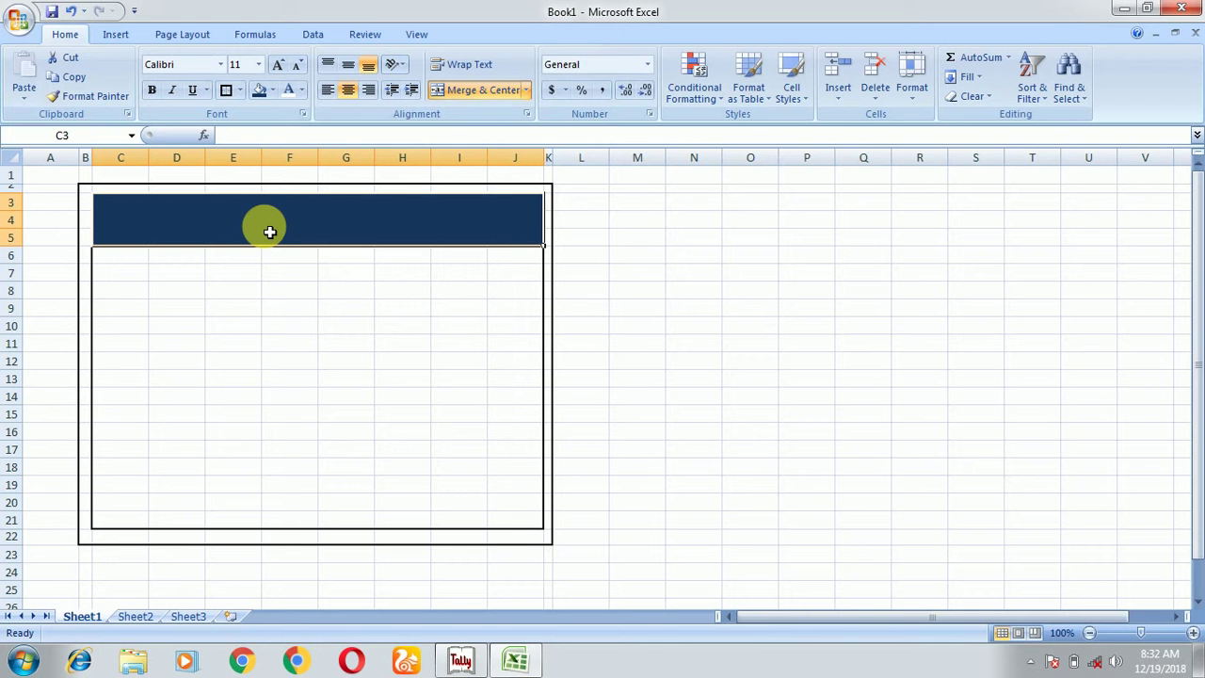
# - Enter the title 'DAY SHIFT TIME TABLE-2019' and centre it vertically in the band
pyautogui.write('D')
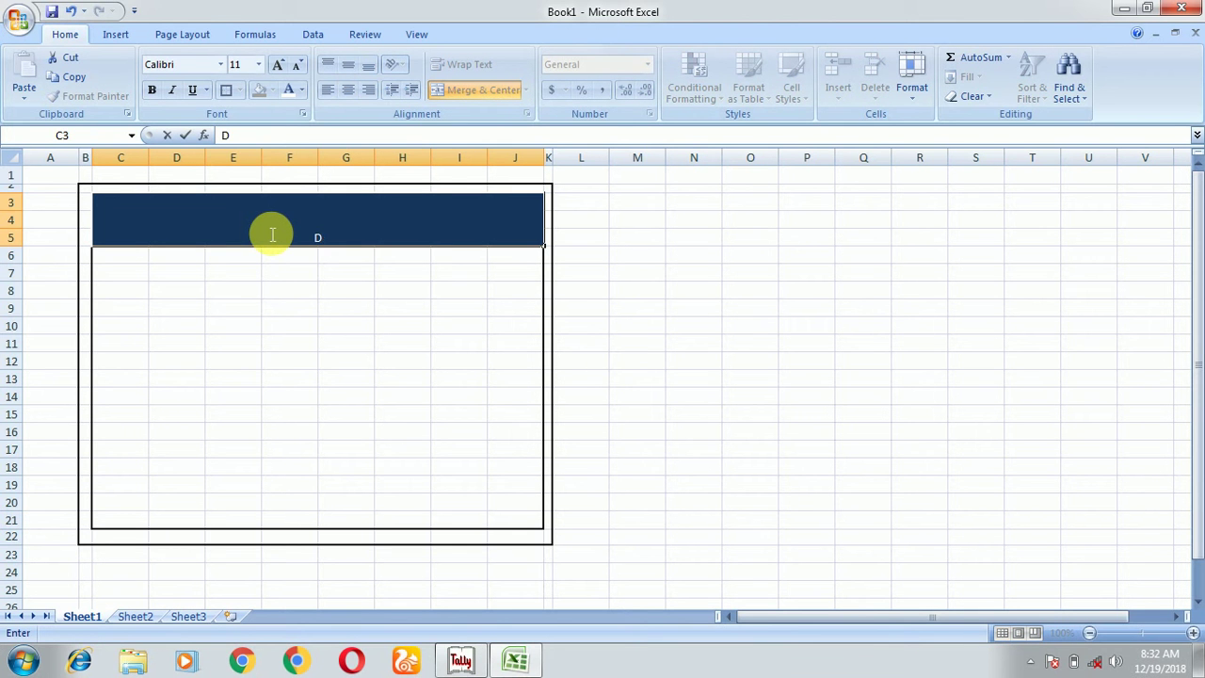
pyautogui.write('AY')
pyautogui.write(' SHIFT TIME TABLE')
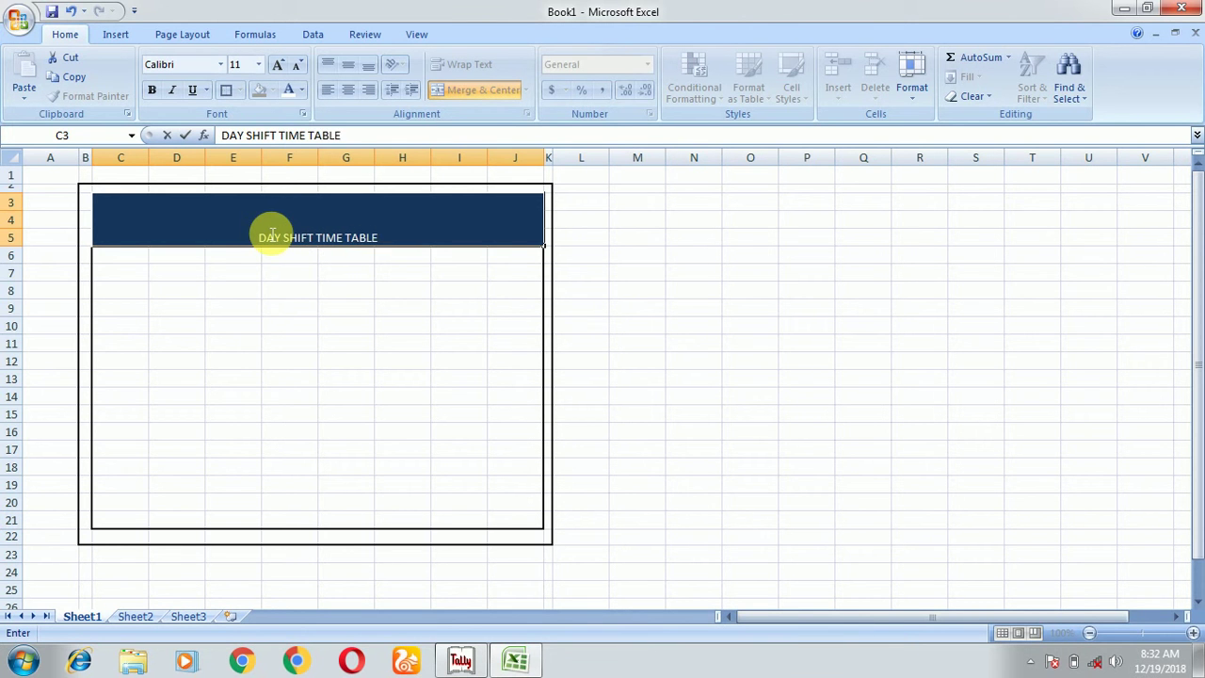
pyautogui.write('-2019')
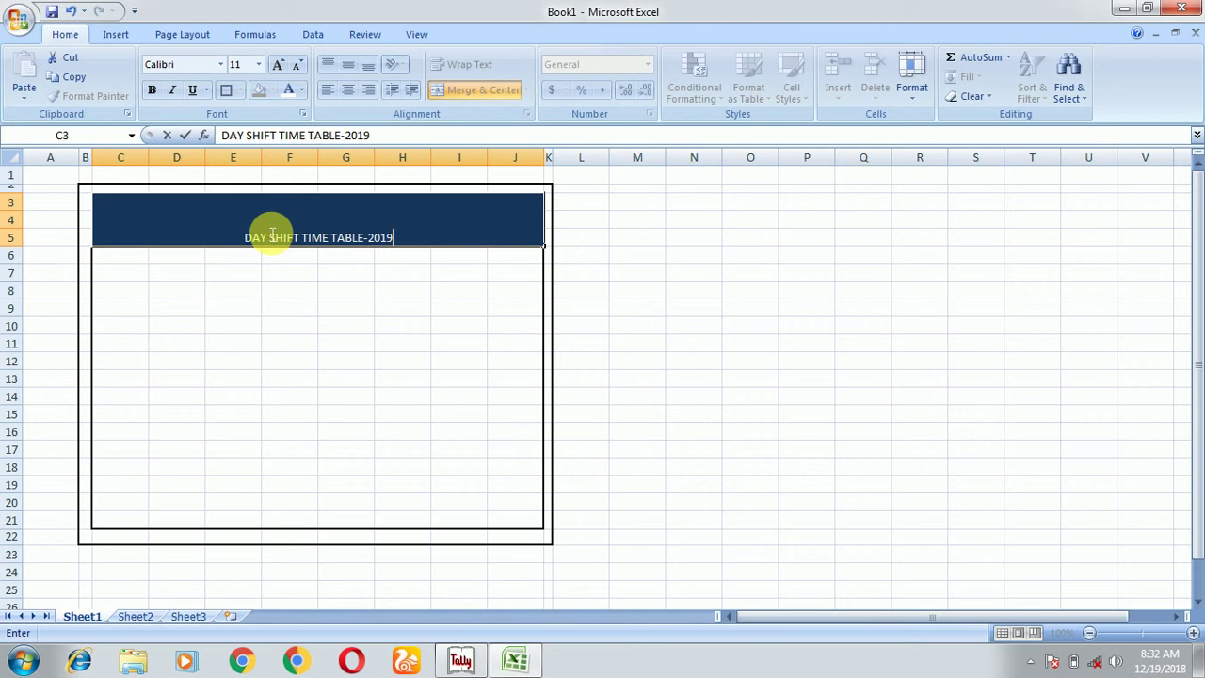
pyautogui.click(297, 276)
pyautogui.click(297, 226)
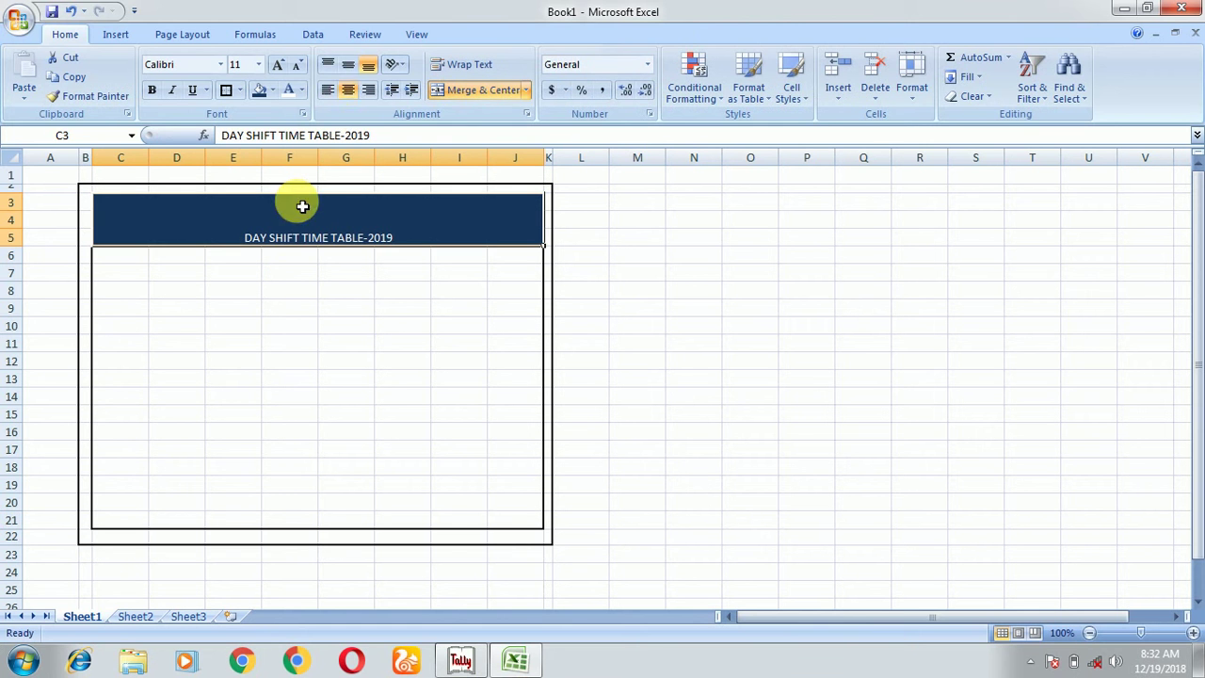
pyautogui.click(346, 65)
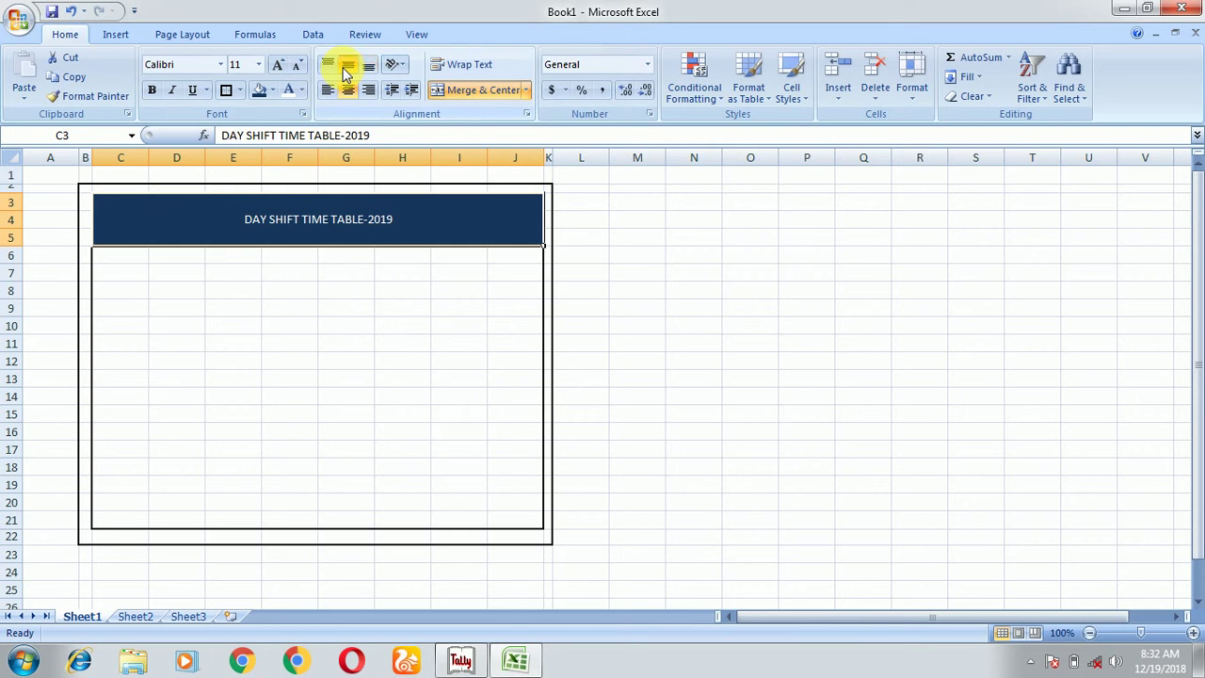
# - Format the title in bold Cambria at size 26
pyautogui.click(280, 66)
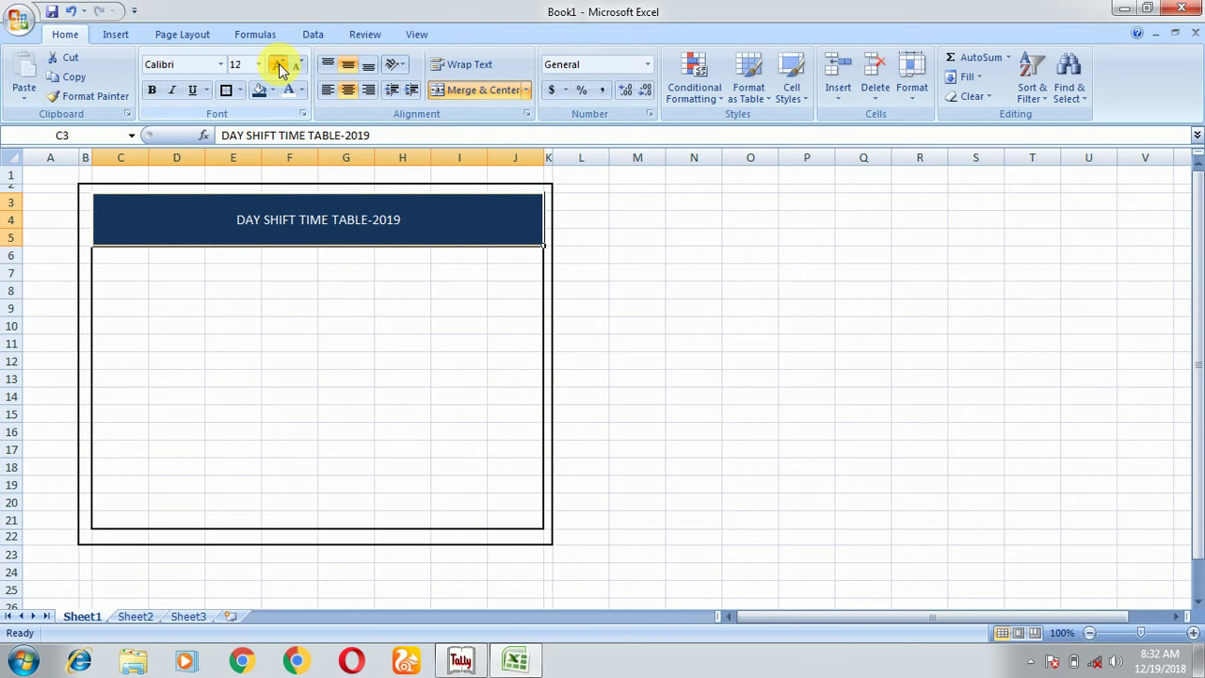
pyautogui.click(280, 66)
pyautogui.click(279, 66)
pyautogui.click(280, 66)
pyautogui.click(279, 66)
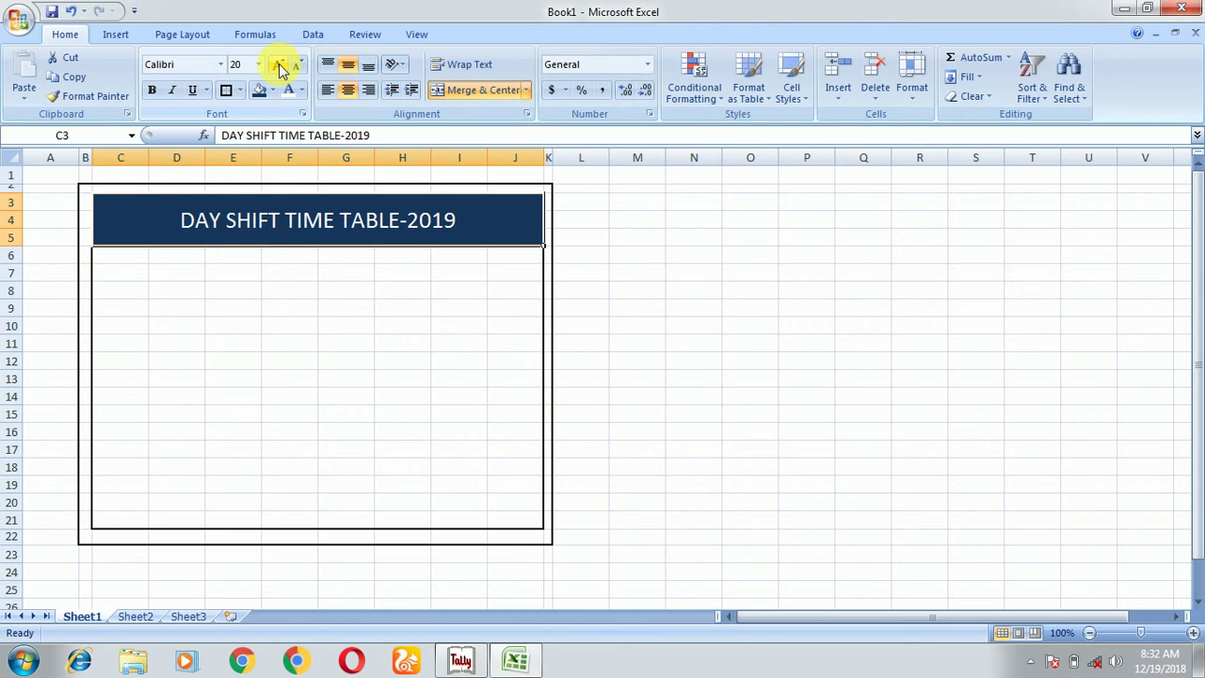
pyautogui.click(279, 66)
pyautogui.click(280, 65)
pyautogui.click(279, 66)
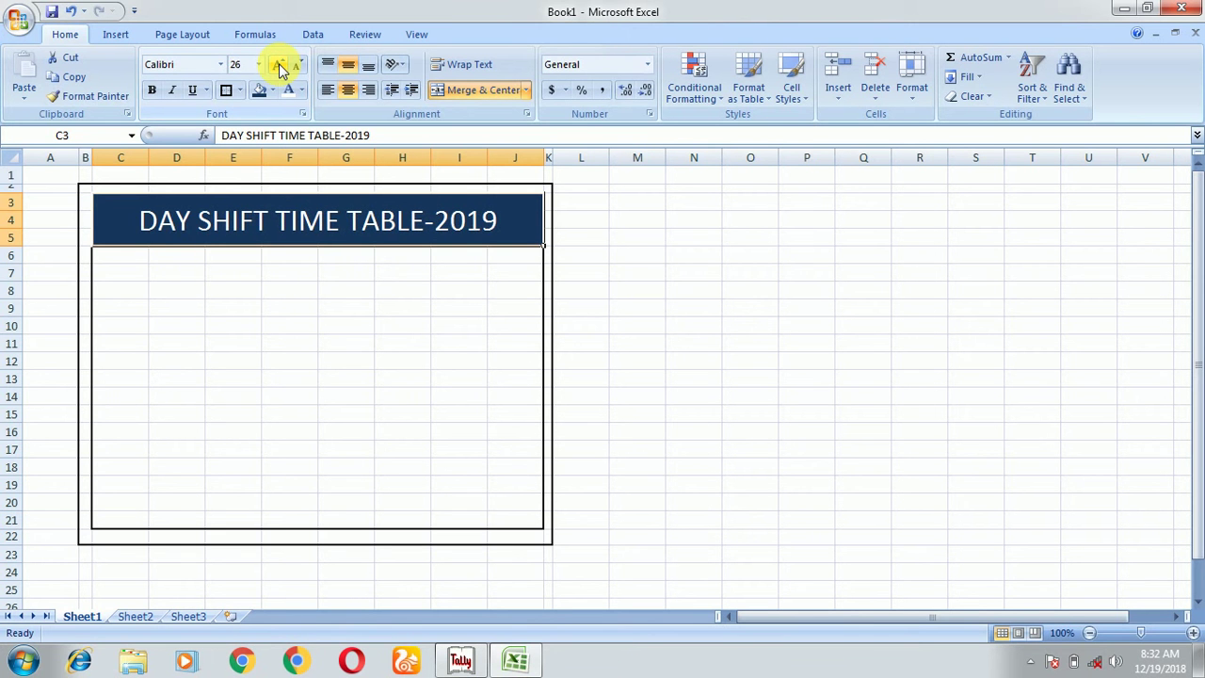
pyautogui.click(222, 65)
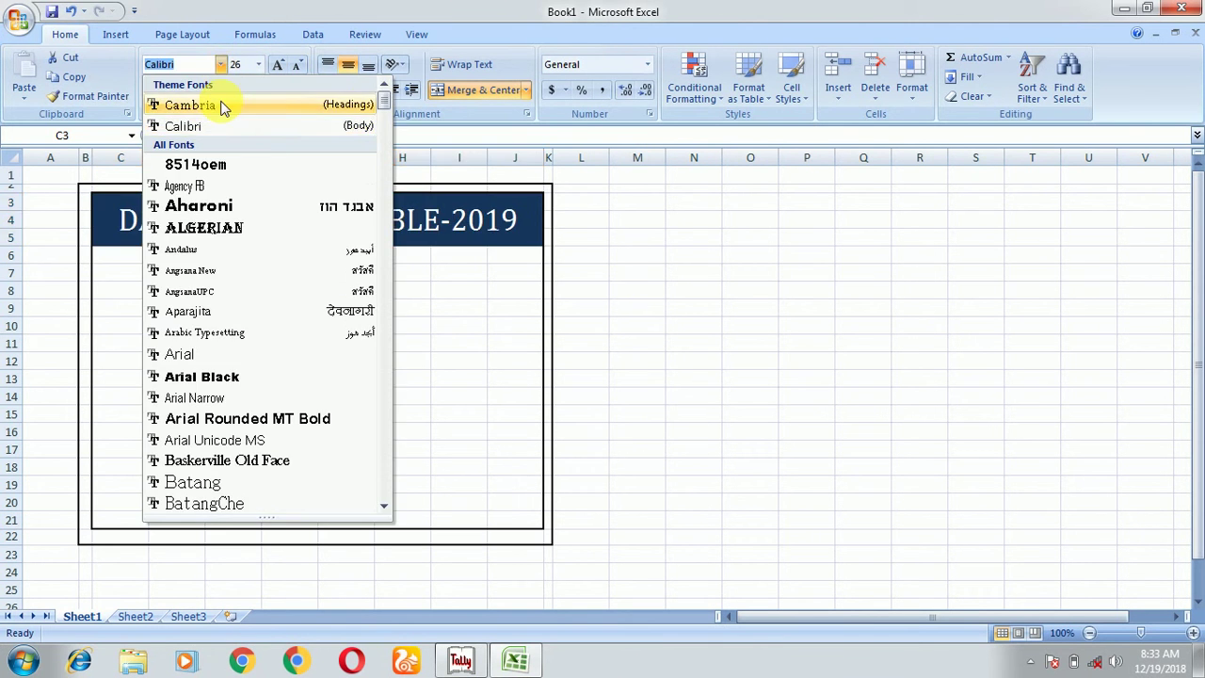
pyautogui.click(224, 105)
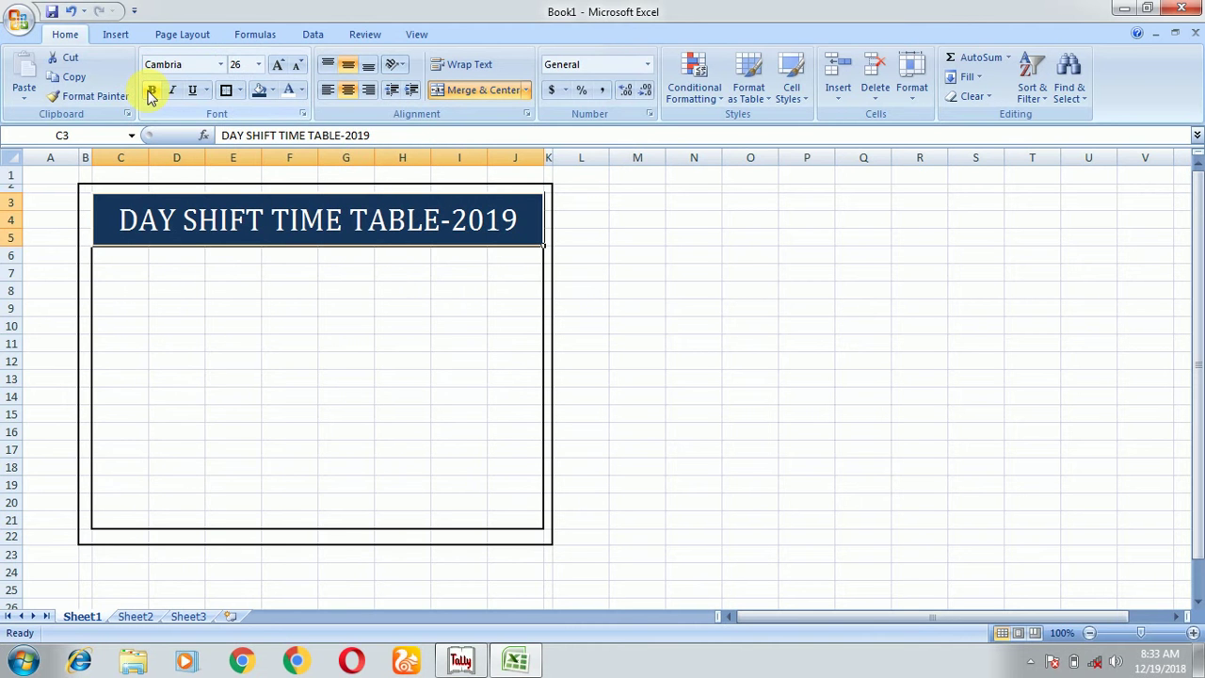
pyautogui.click(152, 89)
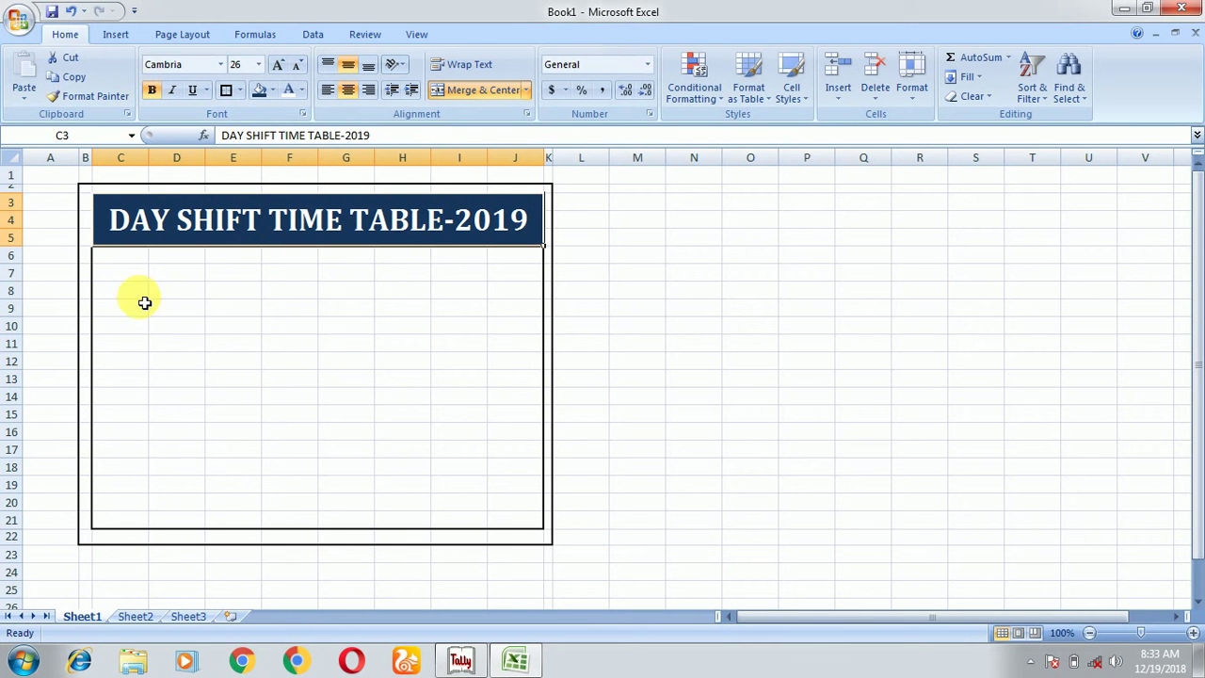
pyautogui.moveTo(137, 266); pyautogui.dragTo(310, 273)
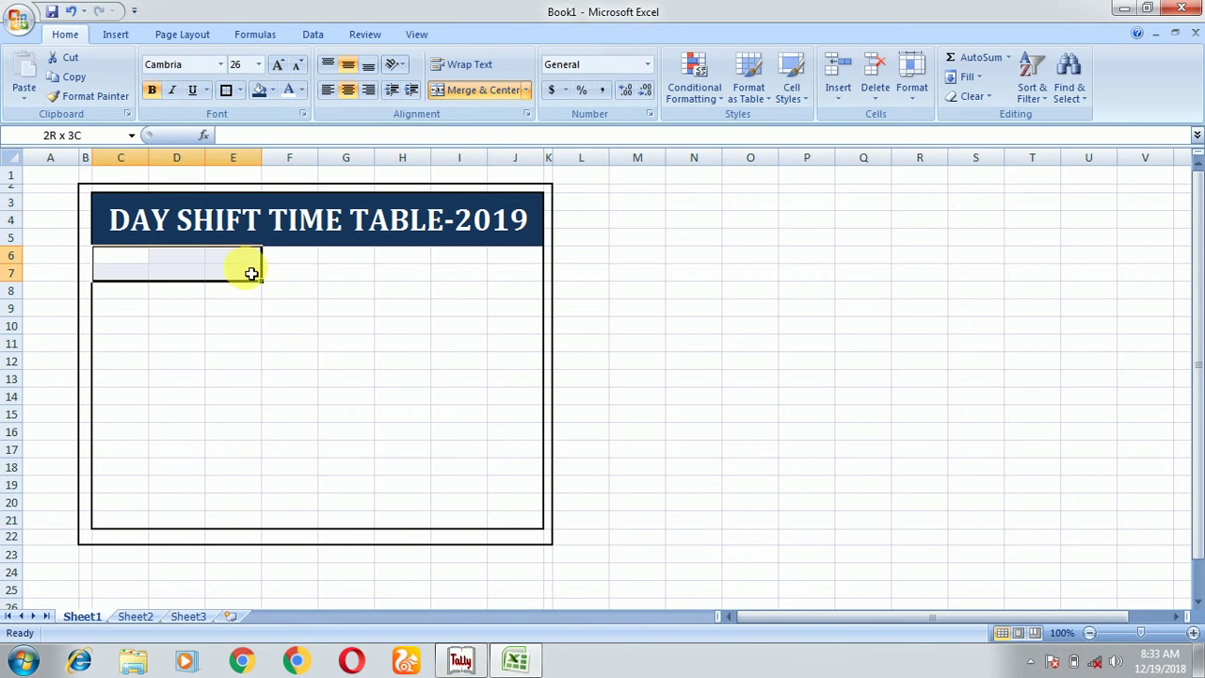
# - Merge C6:J7 into one band and fill it blue
pyautogui.moveTo(346, 281); pyautogui.dragTo(493, 274)
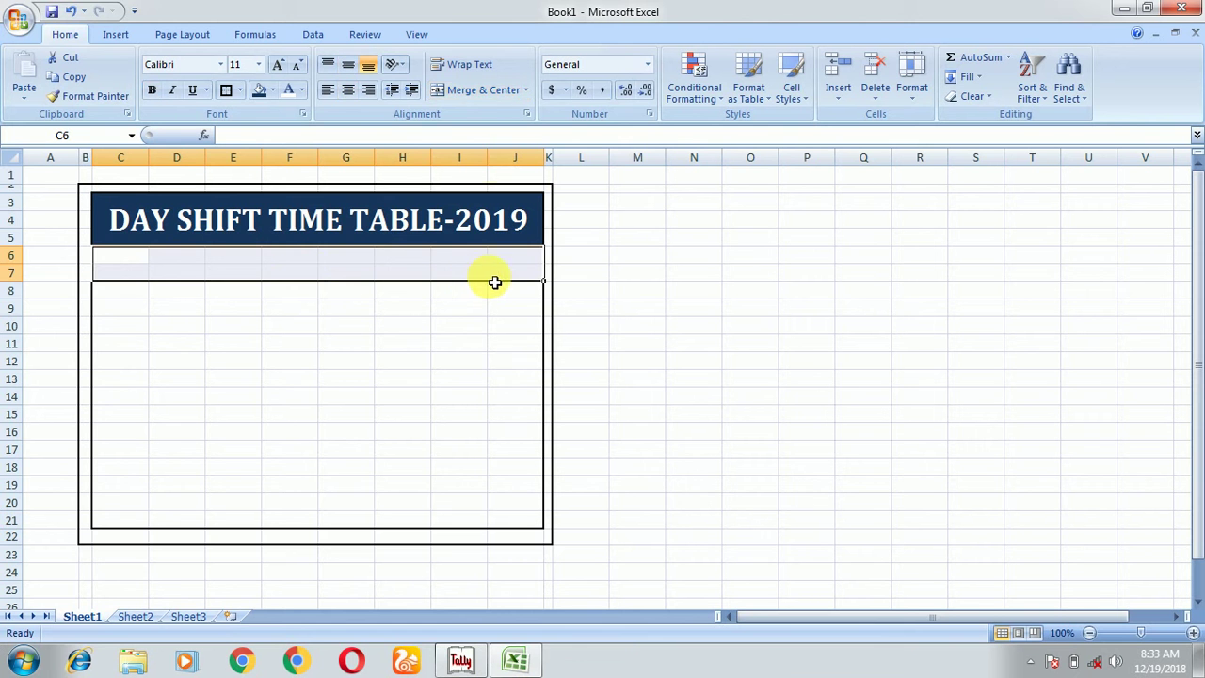
pyautogui.click(478, 90)
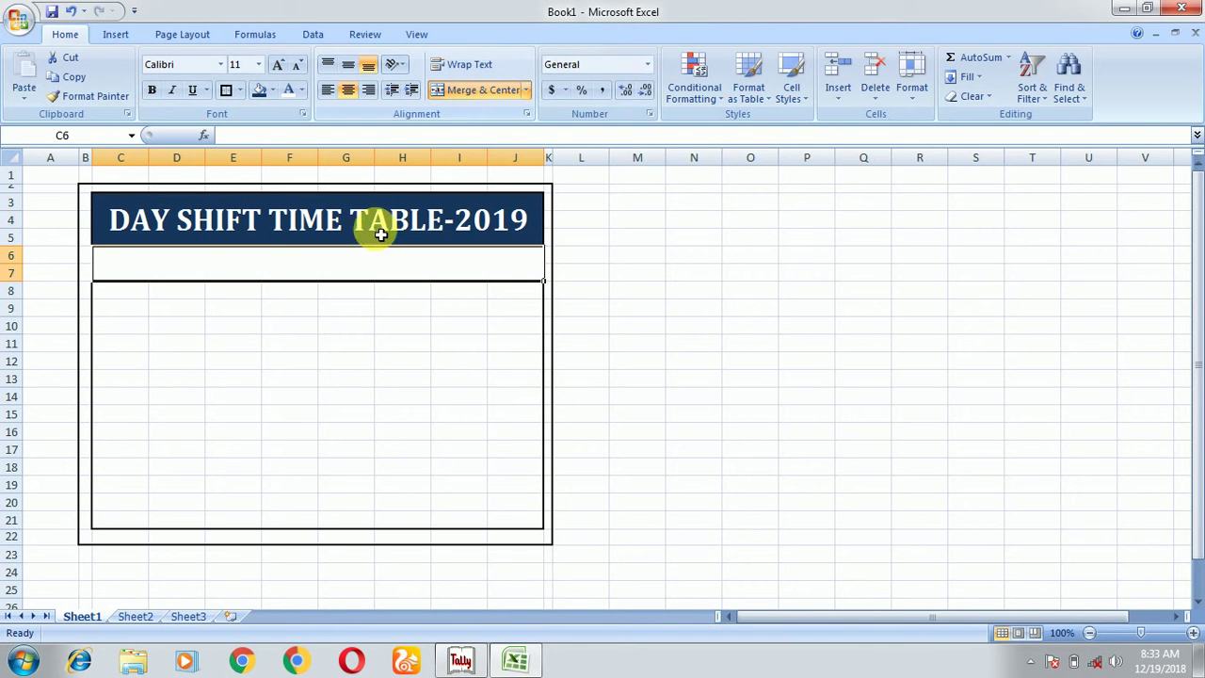
pyautogui.click(272, 91)
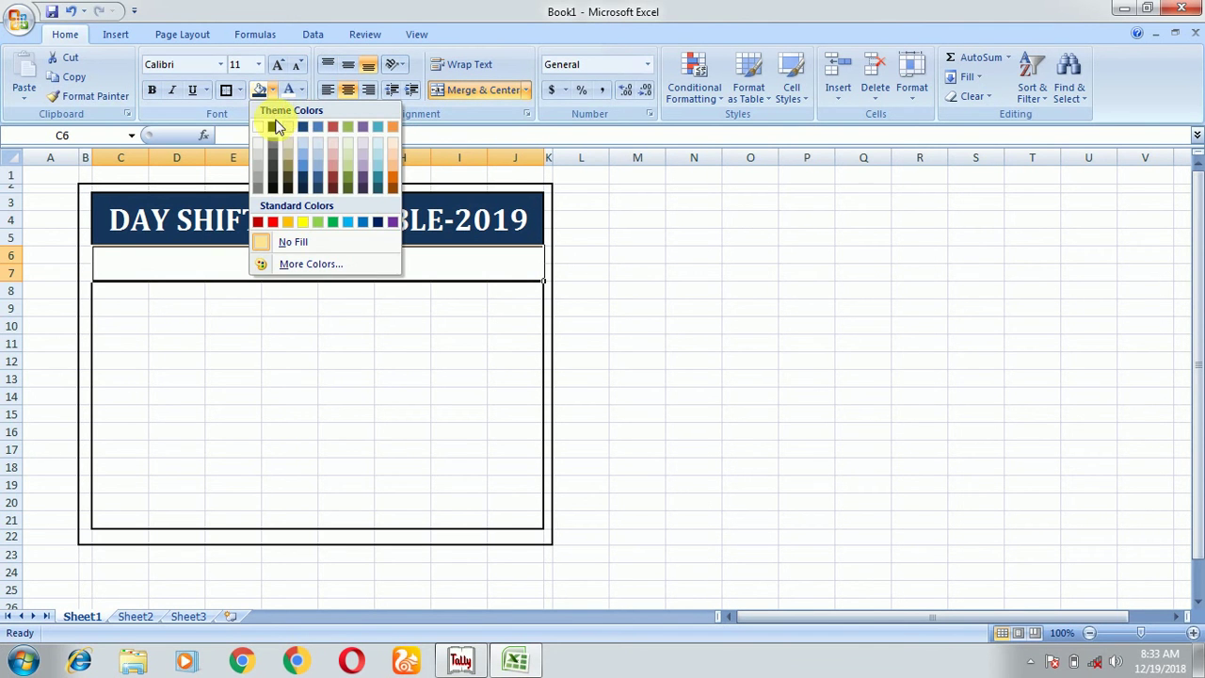
pyautogui.click(302, 165)
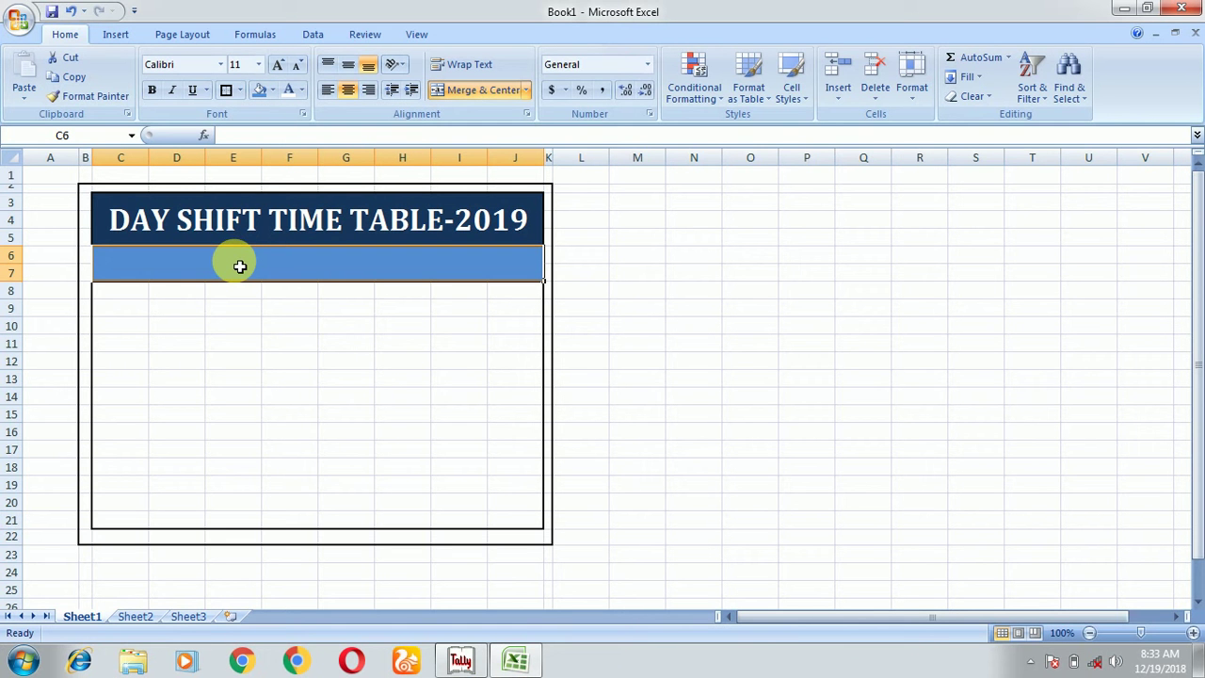
# - Enter the employee's name line in the band, prefixed with EMP
pyautogui.write('MR GUDDU SIR')
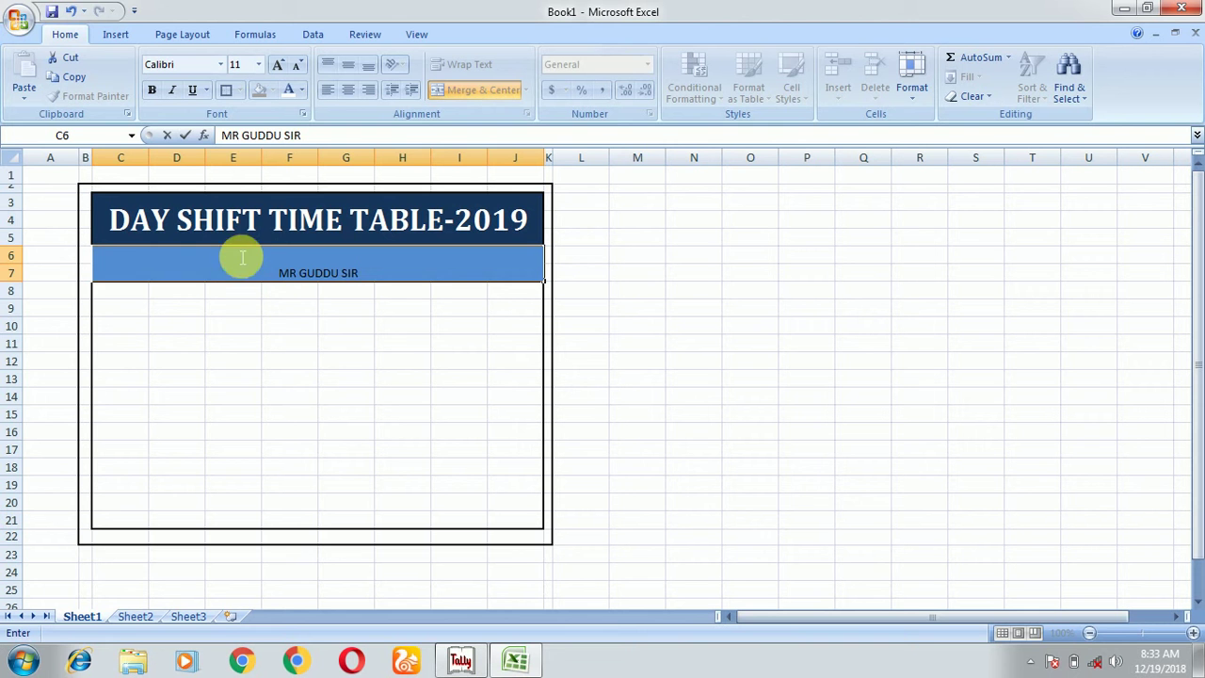
pyautogui.click(288, 304)
pyautogui.click(303, 280)
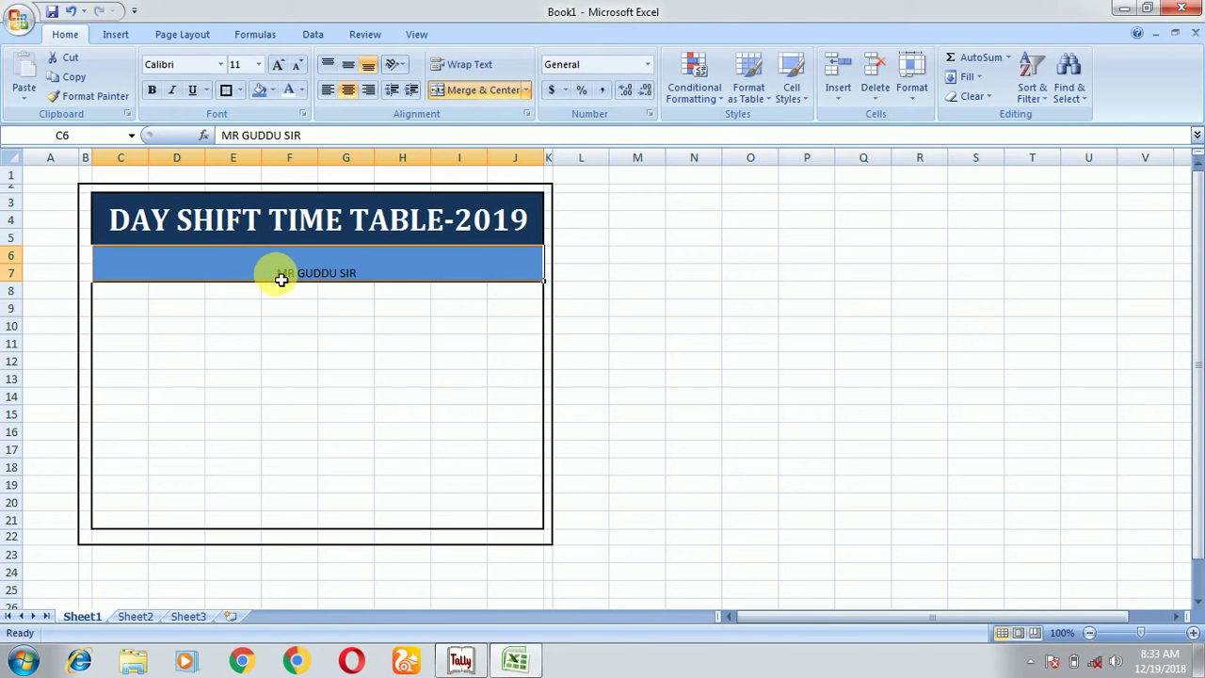
pyautogui.doubleClick(283, 274)
pyautogui.write('EMP-')
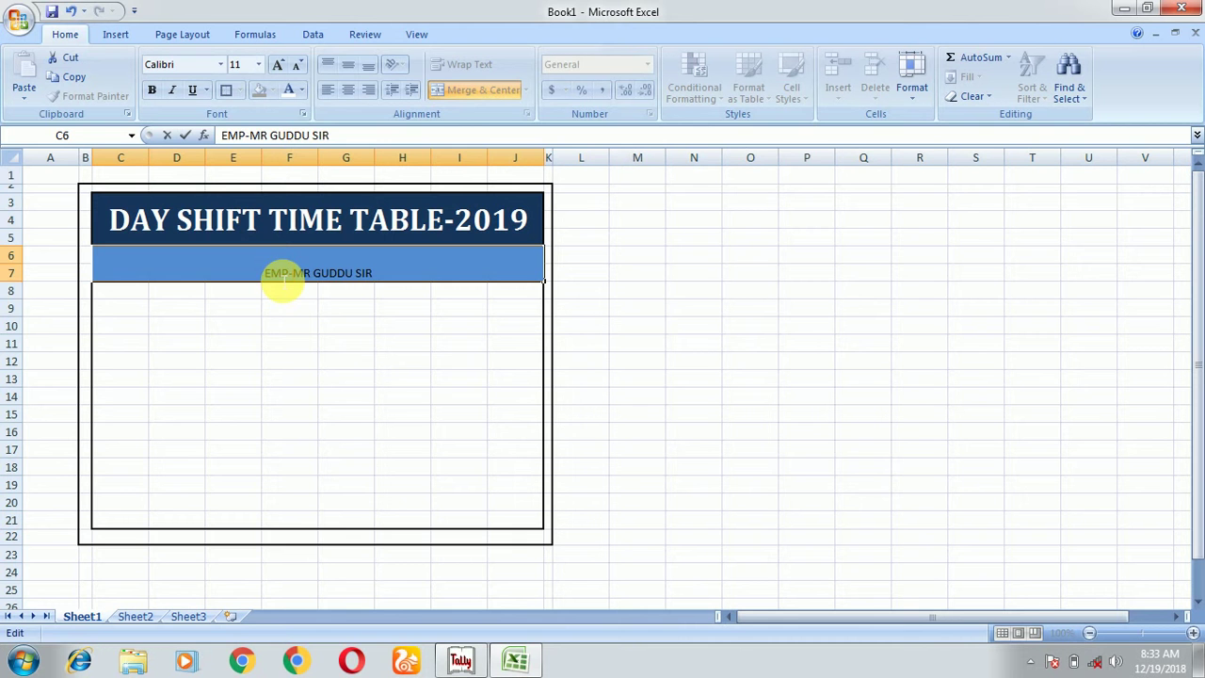
pyautogui.click(288, 286)
pyautogui.click(290, 274)
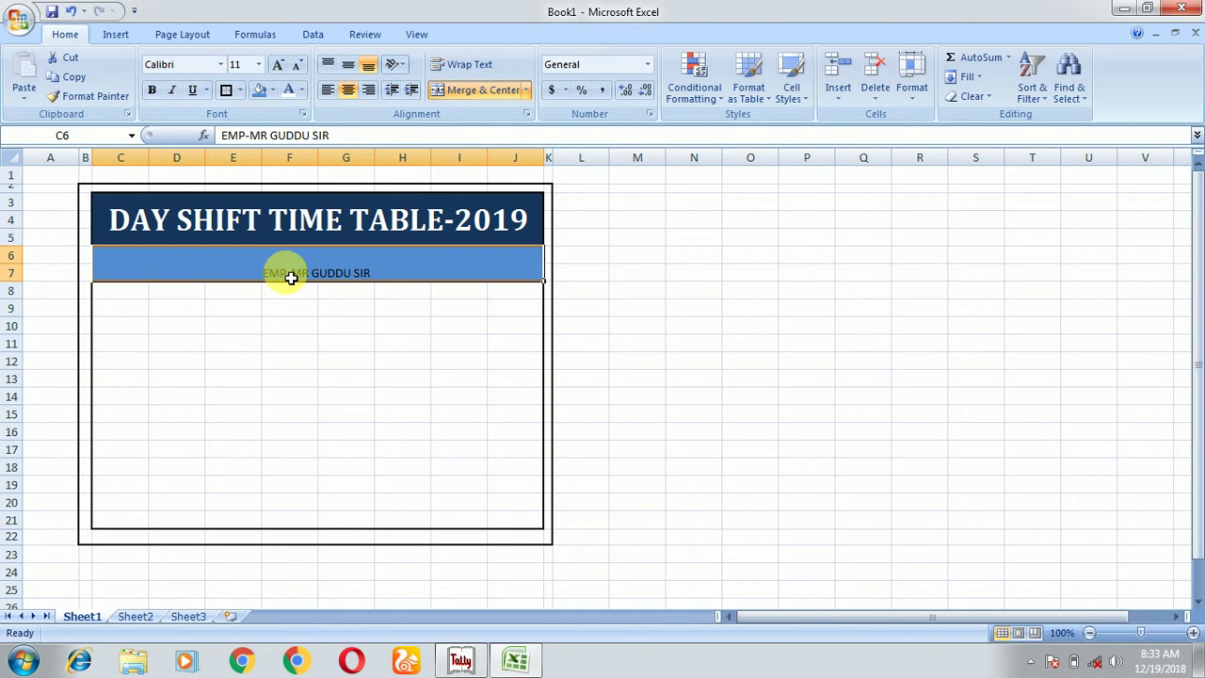
# - Format the name line middle-aligned in bold Cambria at size 22
pyautogui.click(347, 64)
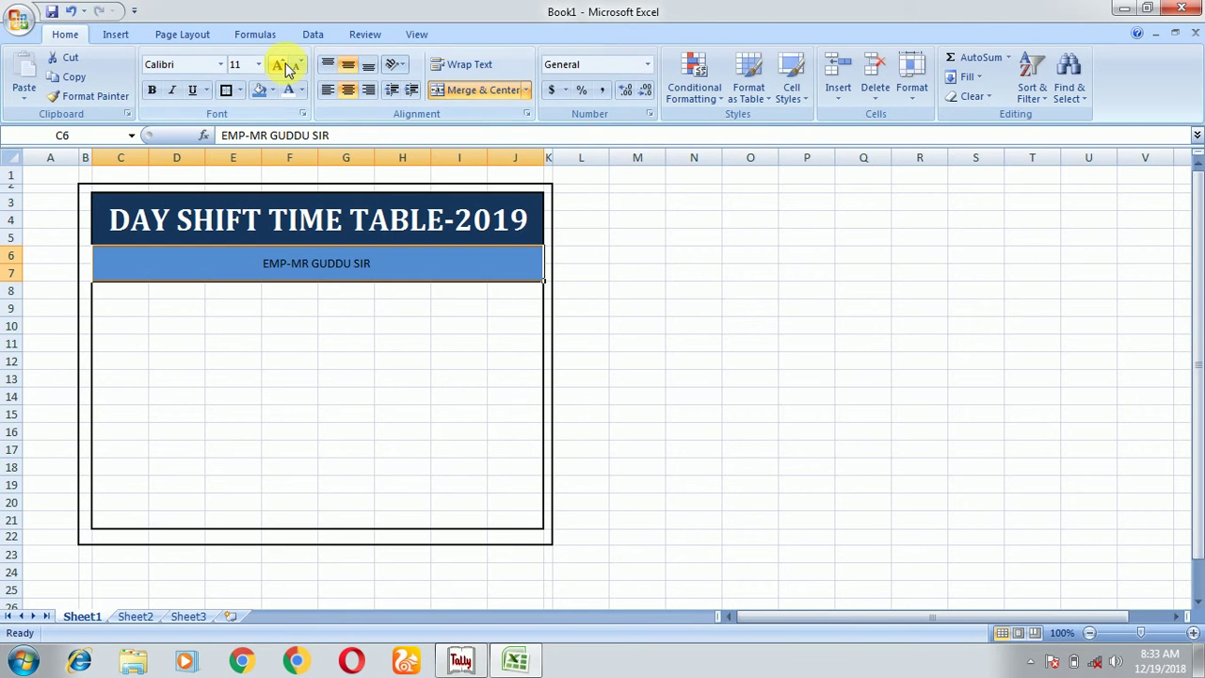
pyautogui.click(286, 68)
pyautogui.click(286, 68)
pyautogui.click(287, 68)
pyautogui.click(286, 68)
pyautogui.click(286, 67)
pyautogui.click(286, 67)
pyautogui.click(151, 90)
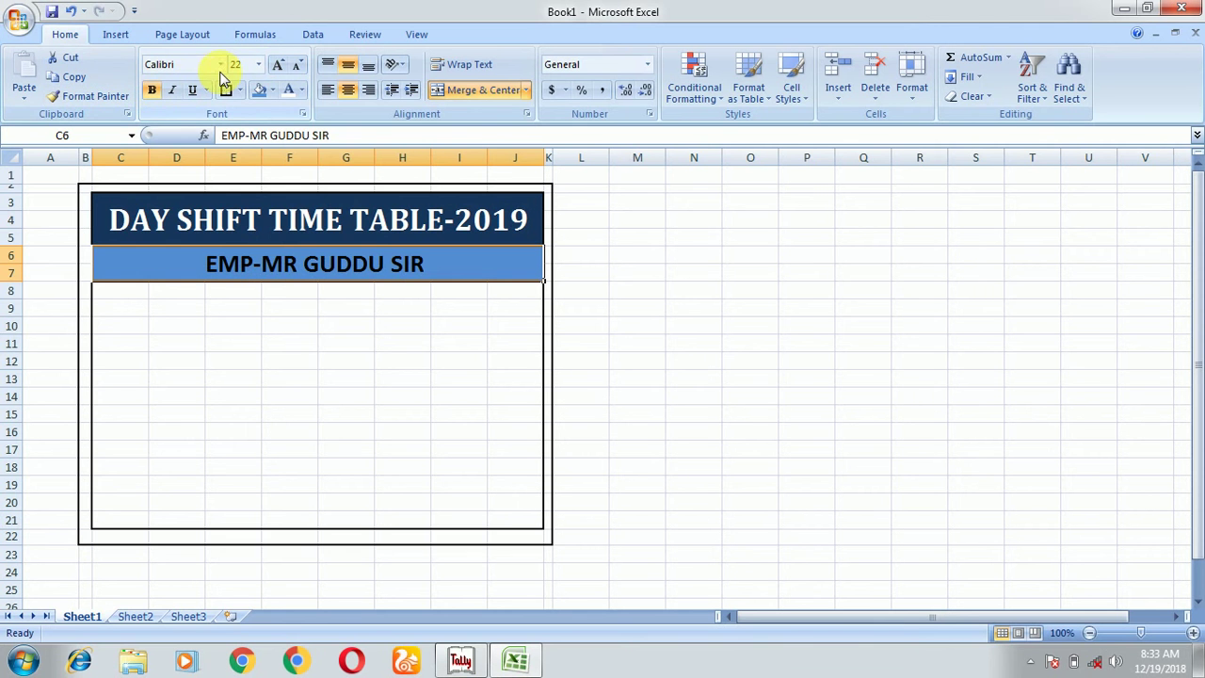
pyautogui.click(221, 64)
pyautogui.click(216, 104)
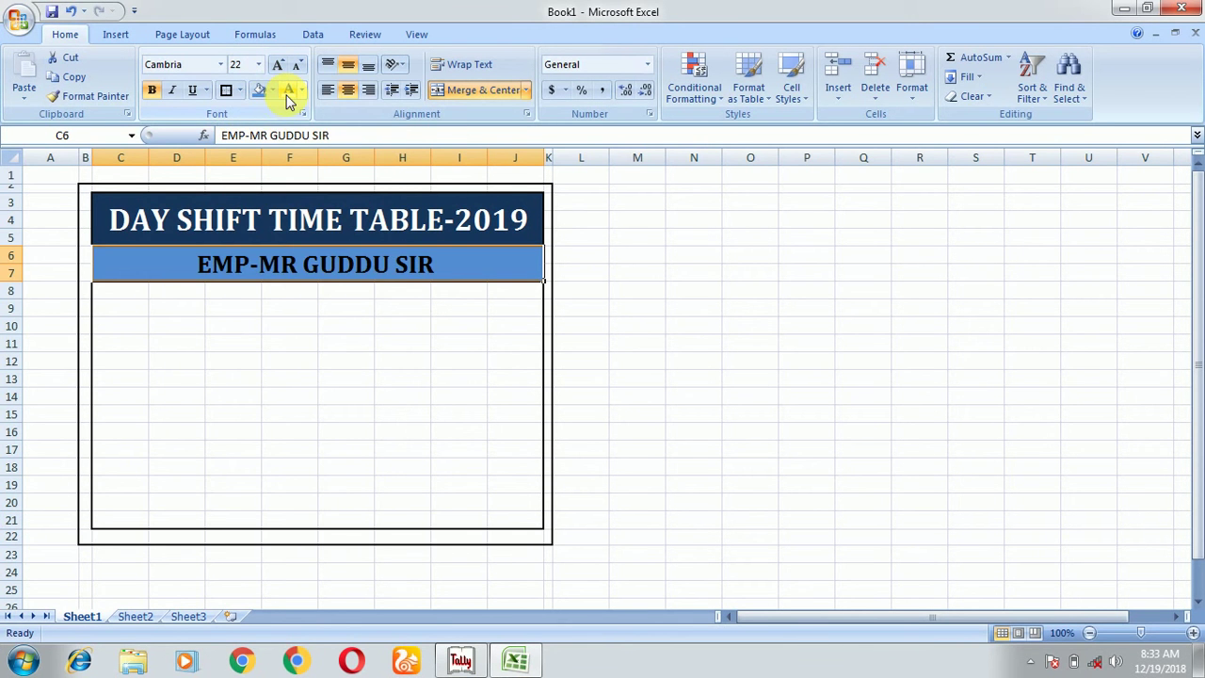
pyautogui.click(125, 297)
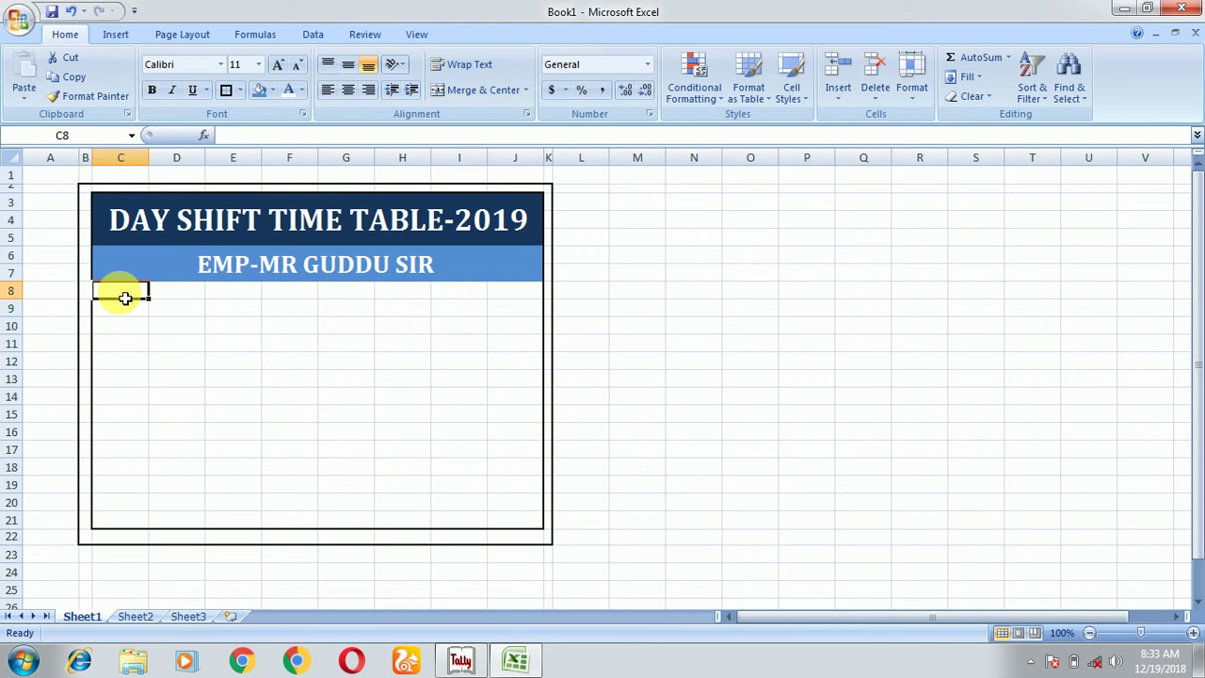
# - Enter the headings DAYS, IN TIME and OUT TIME in C8:E8, widening column E
pyautogui.write('DAY')
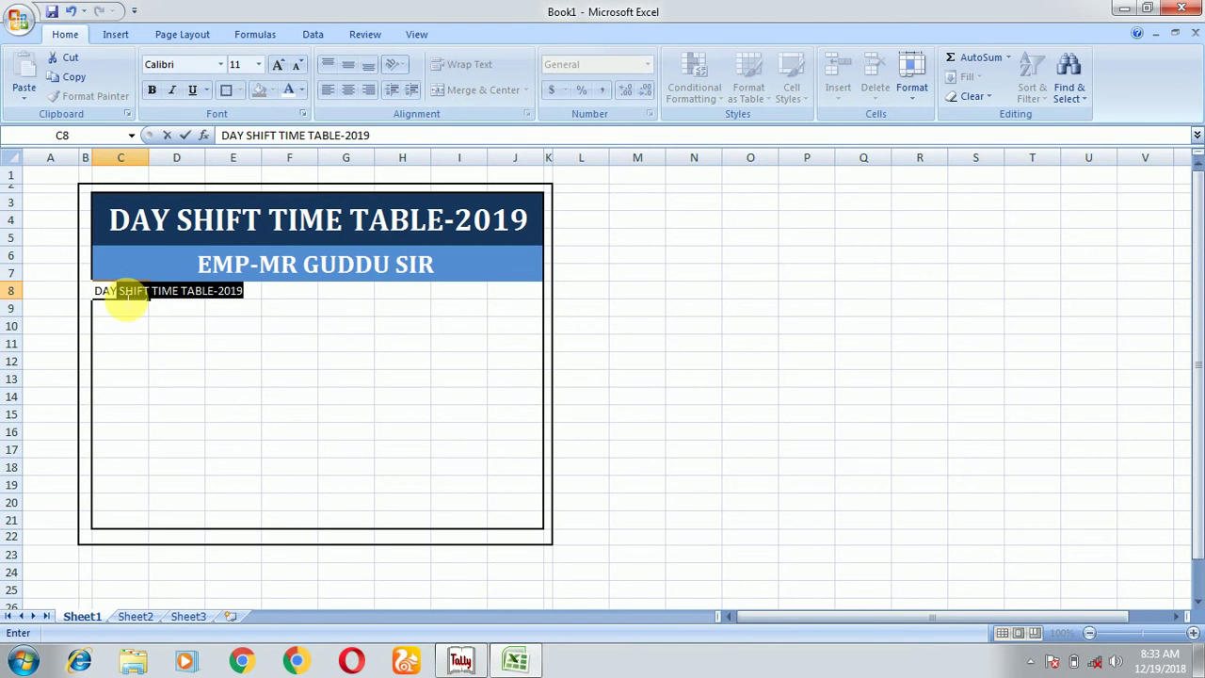
pyautogui.write('S')
pyautogui.press('Tab')
pyautogui.write('IN ')
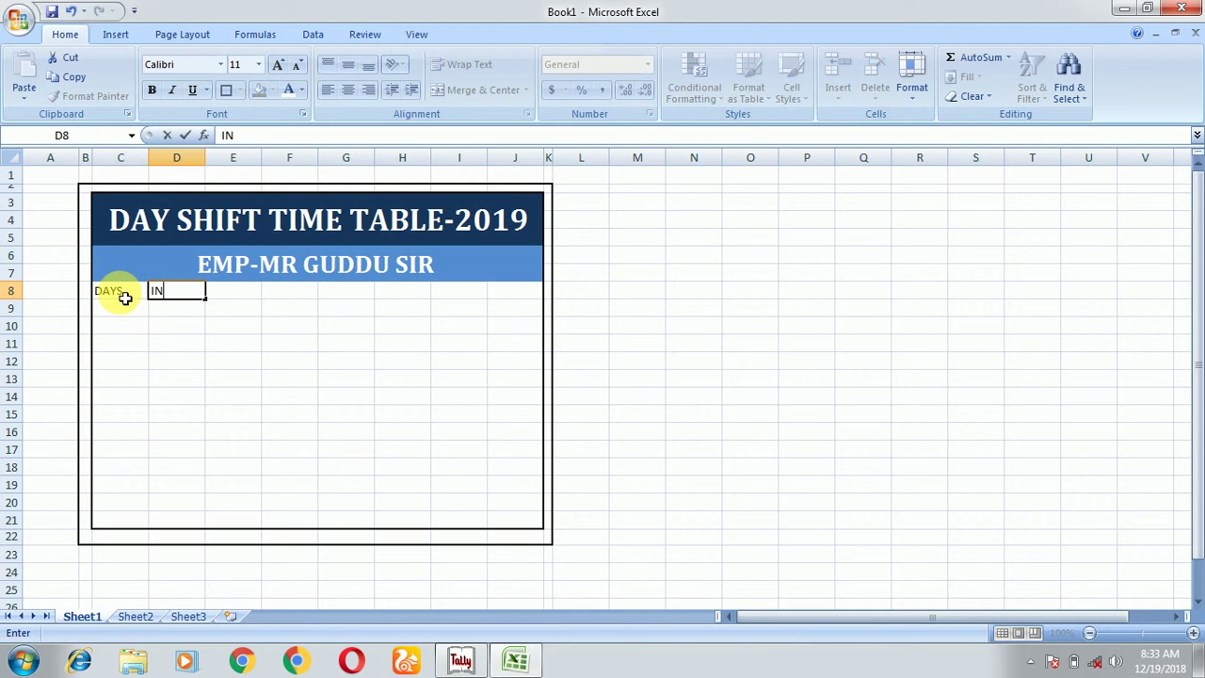
pyautogui.write('TIME')
pyautogui.press('Tab')
pyautogui.write('OUT TIME')
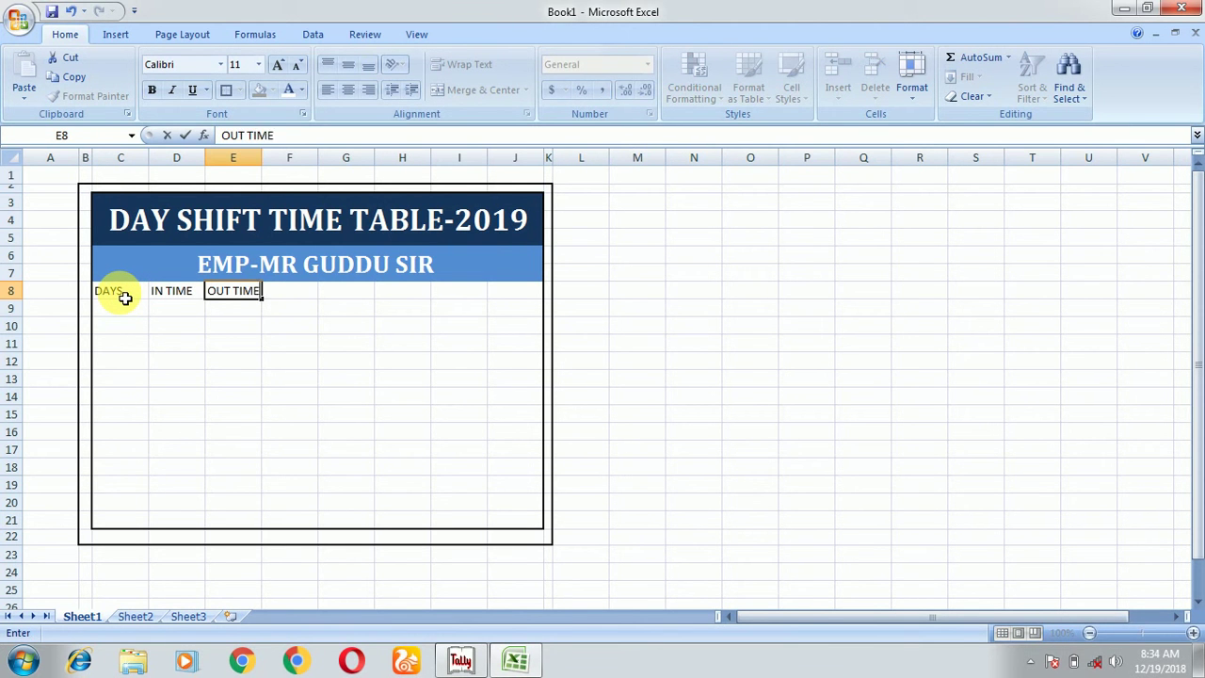
pyautogui.press('Tab')
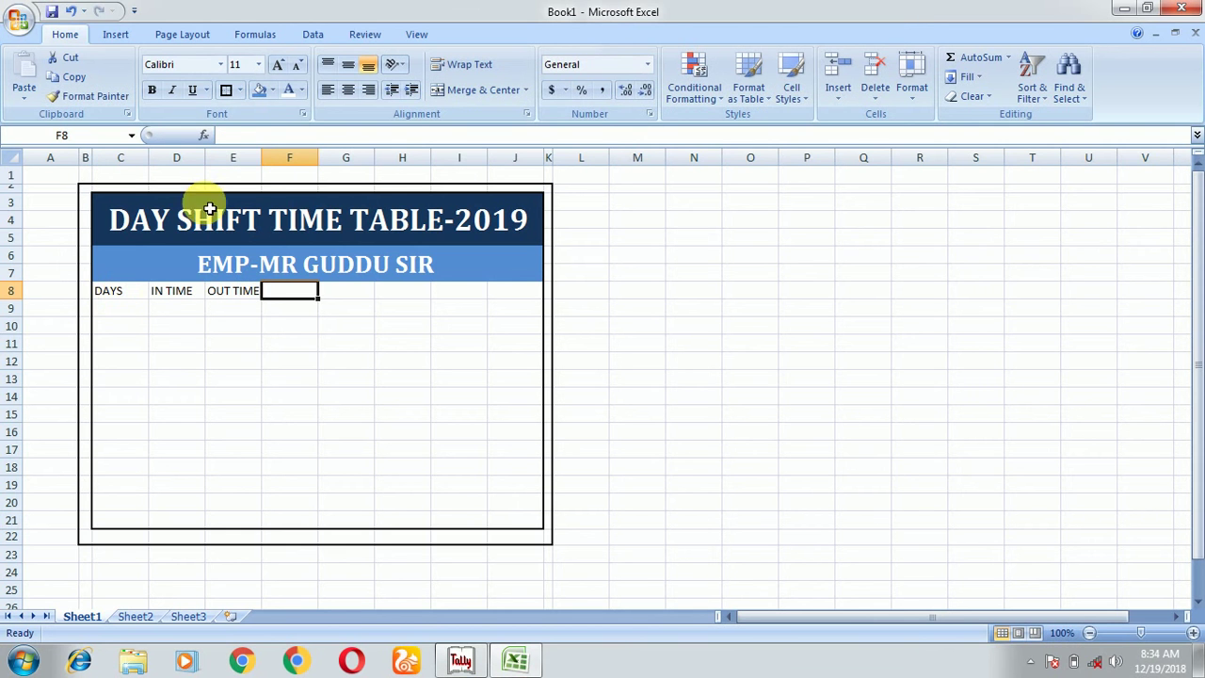
pyautogui.moveTo(268, 166); pyautogui.dragTo(275, 166)
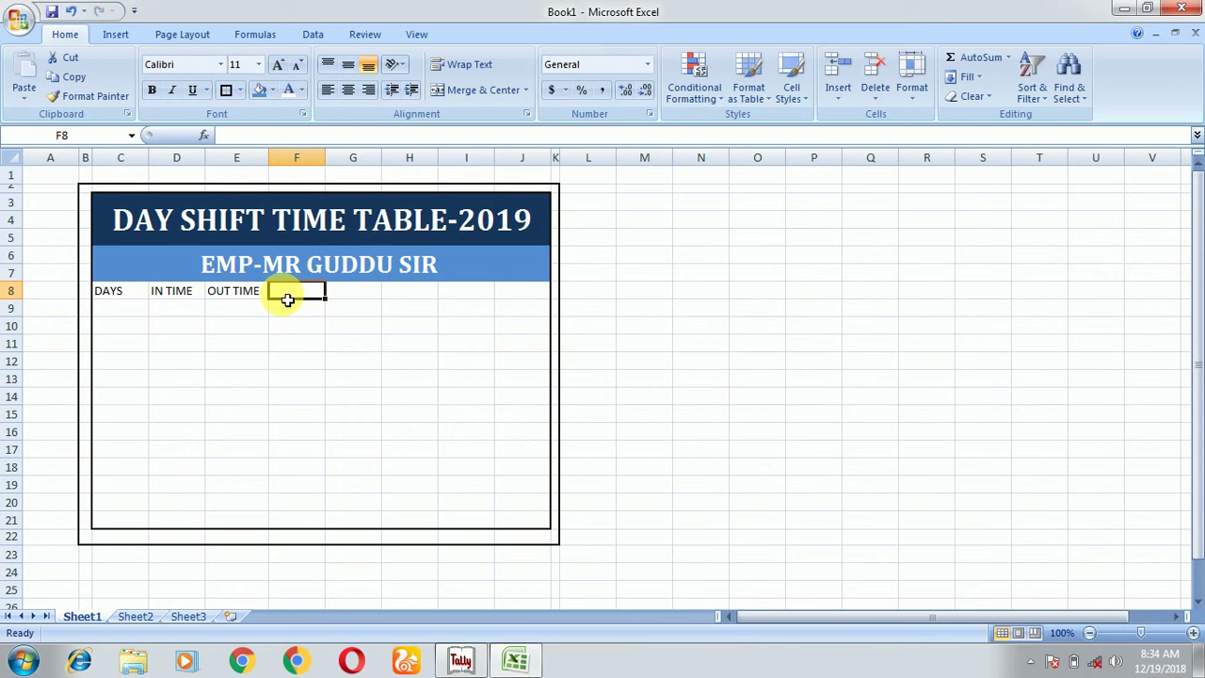
# - Add the LUNCH TIME and OVER TIME headings, widening columns F and G to fit
pyautogui.write('LUNCH')
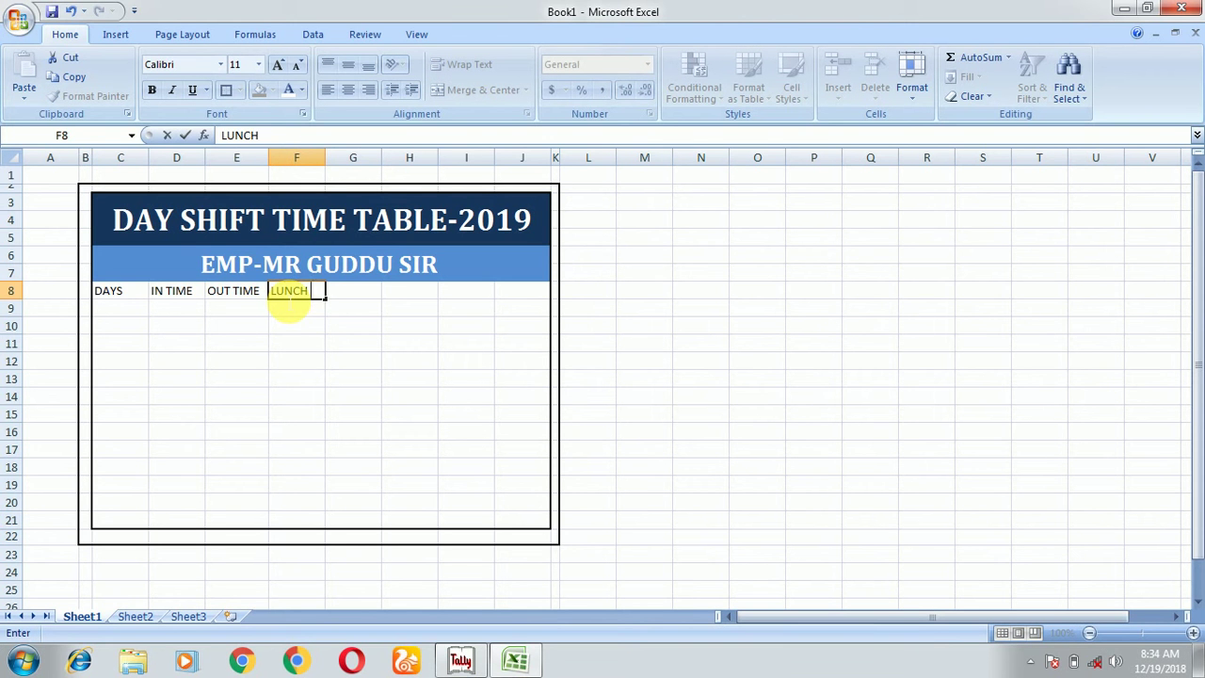
pyautogui.write(' TIME')
pyautogui.hotkey('ctrl', 'Return')
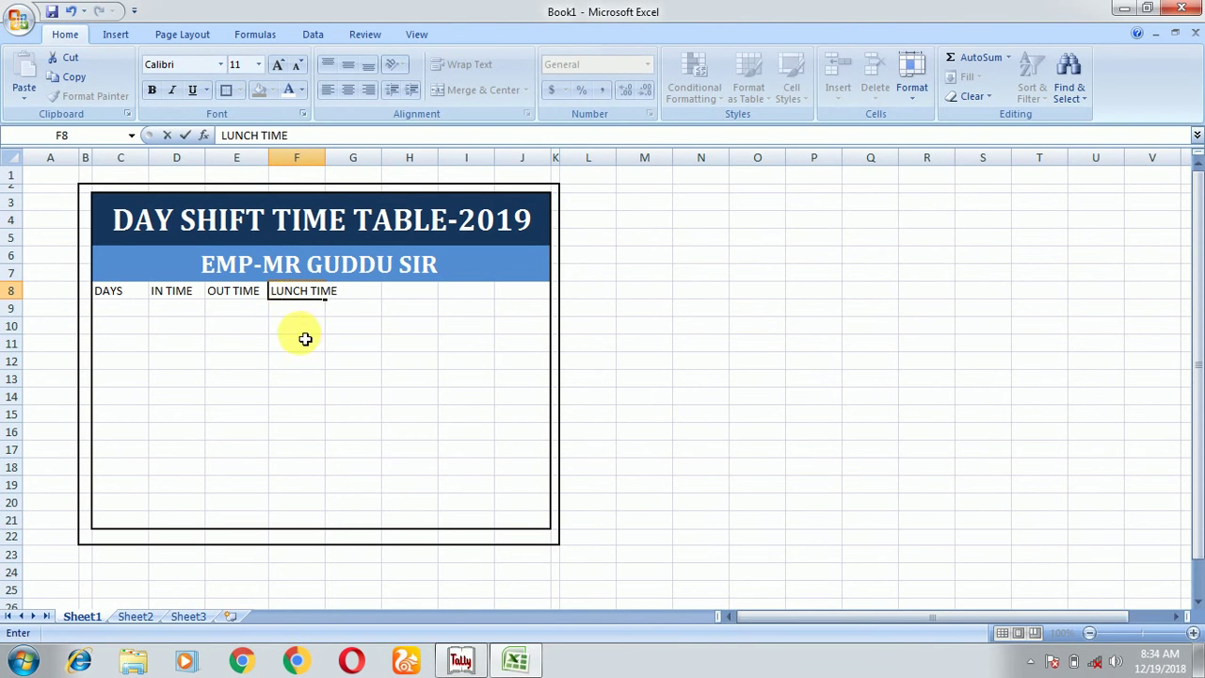
pyautogui.click(299, 329)
pyautogui.moveTo(325, 157); pyautogui.dragTo(337, 157)
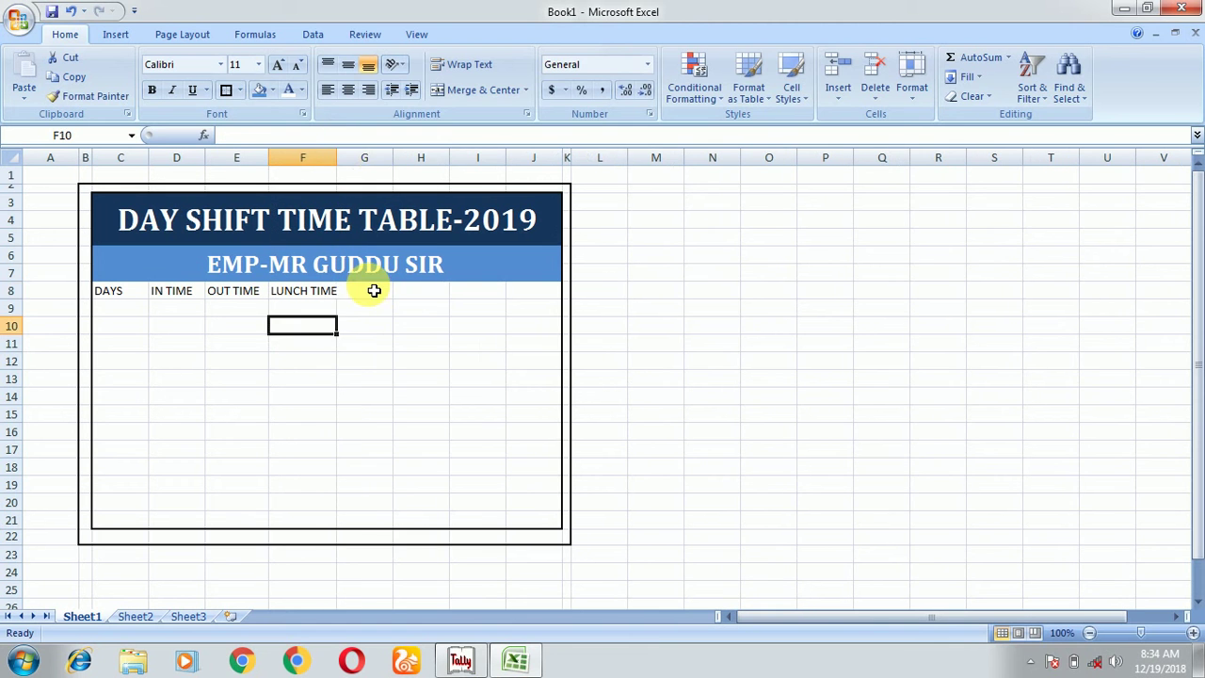
pyautogui.click(373, 295)
pyautogui.write('OVER TIME')
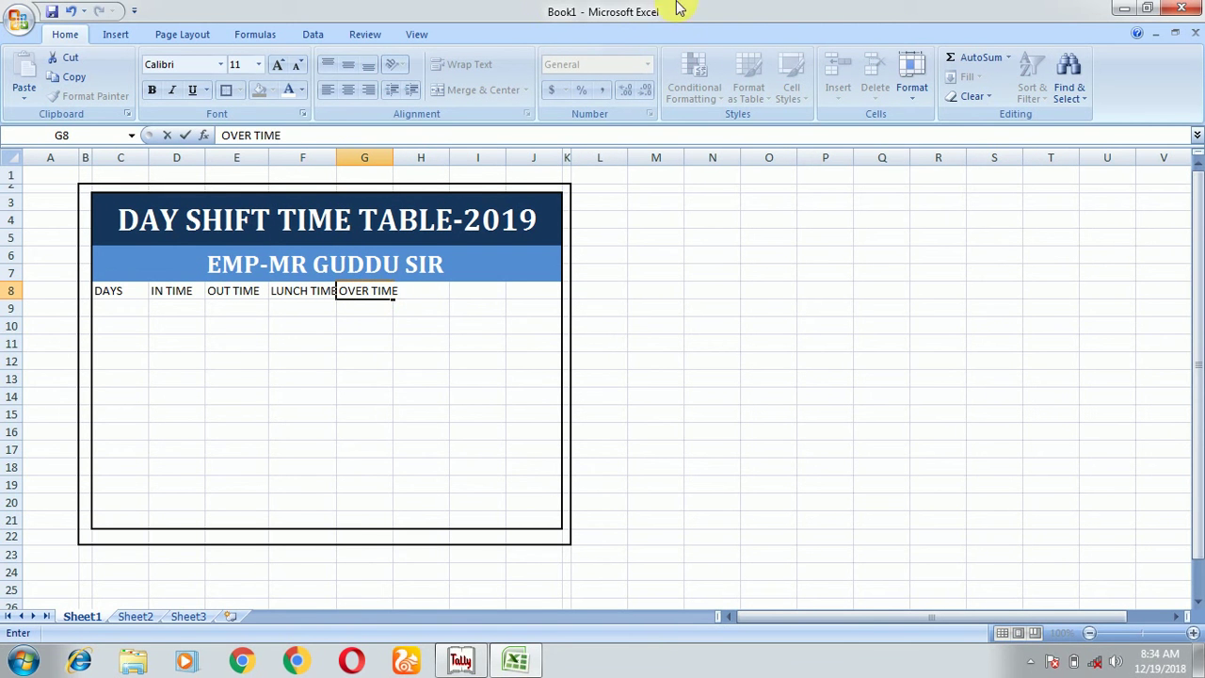
pyautogui.click(388, 309)
pyautogui.moveTo(402, 162); pyautogui.dragTo(355, 164)
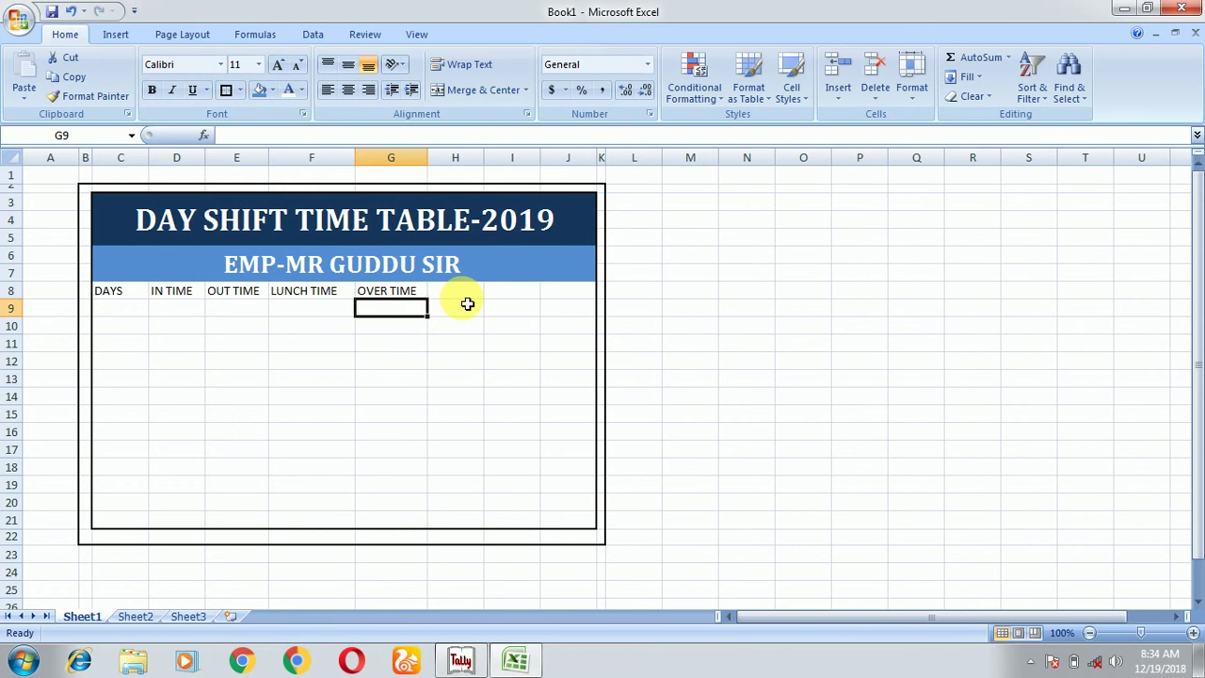
# - Enter the TOTAL heading in H8
pyautogui.click(467, 294)
pyautogui.write('TOTAL')
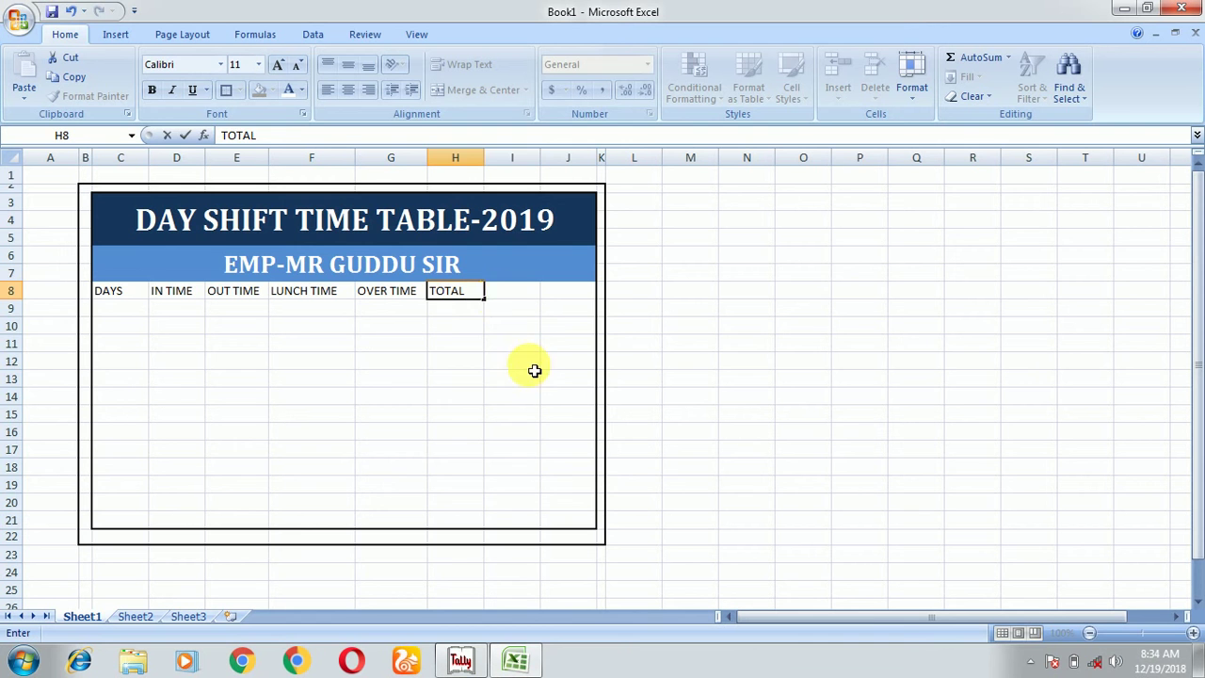
pyautogui.click(531, 365)
pyautogui.moveTo(513, 296)
pyautogui.mouseDown()
pyautogui.moveTo(558, 473)
pyautogui.moveTo(556, 453)
pyautogui.mouseUp()
# - Merge columns I and J across and enter the heading TOTAL WORKING TIME
pyautogui.click(527, 92)
pyautogui.click(523, 132)
pyautogui.click(527, 298)
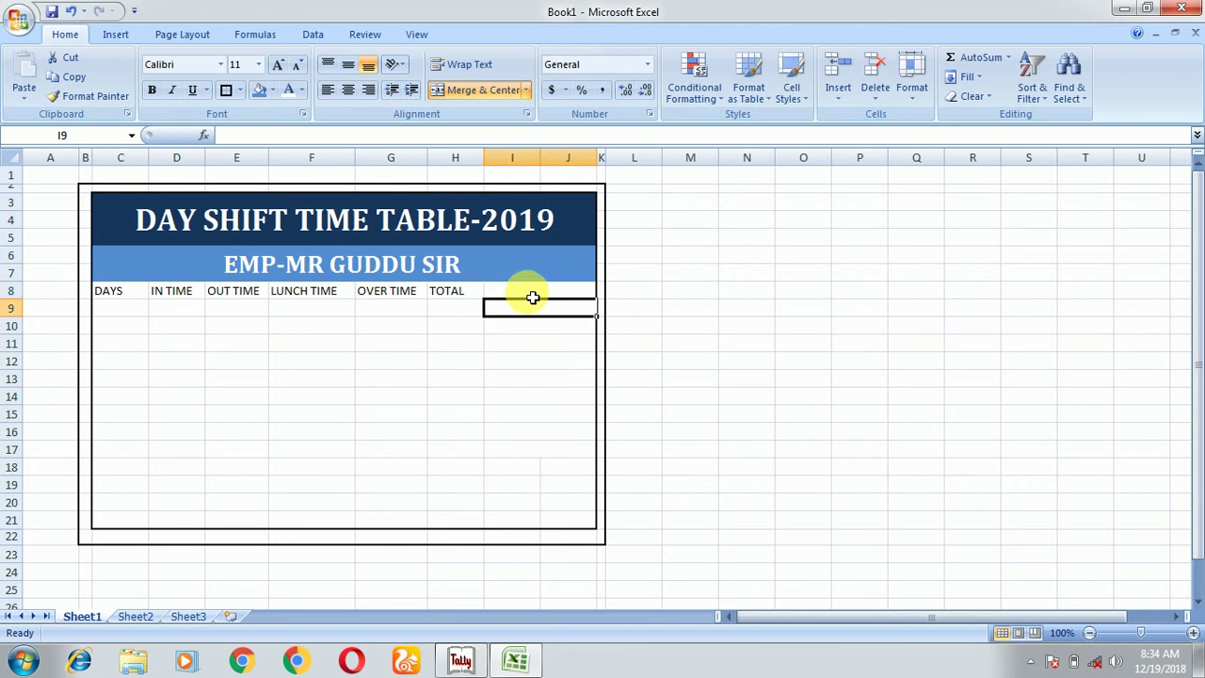
pyautogui.write('TOTAL WOR')
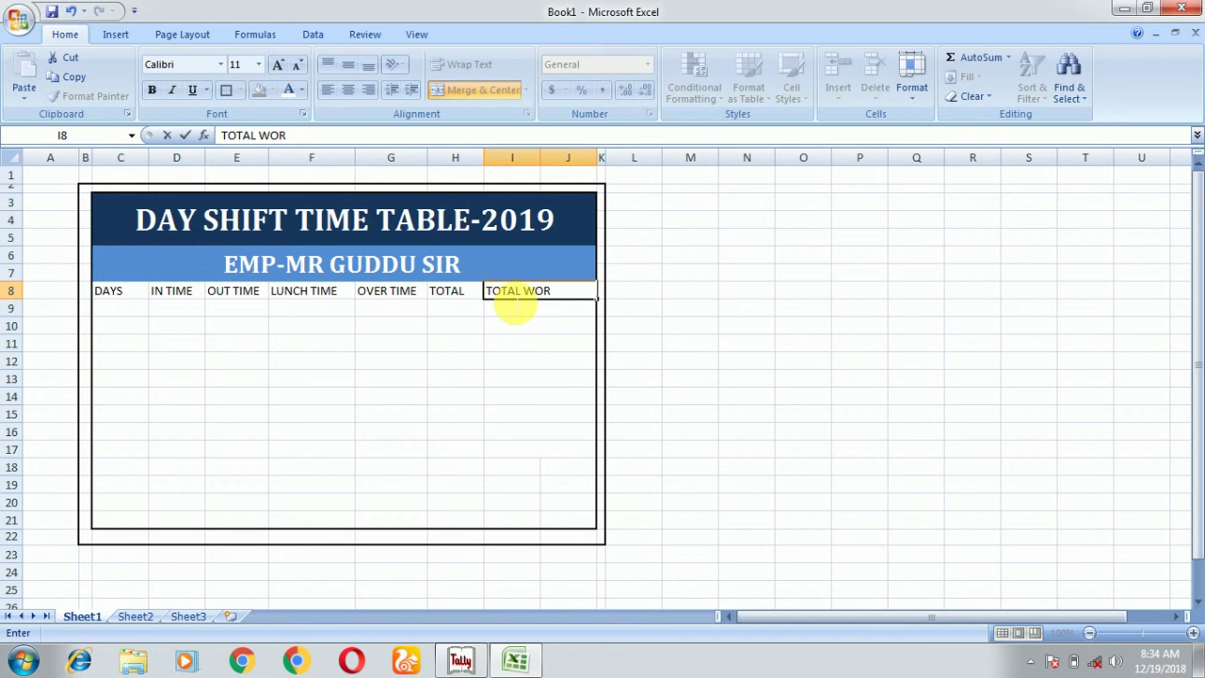
pyautogui.write('KING TIME')
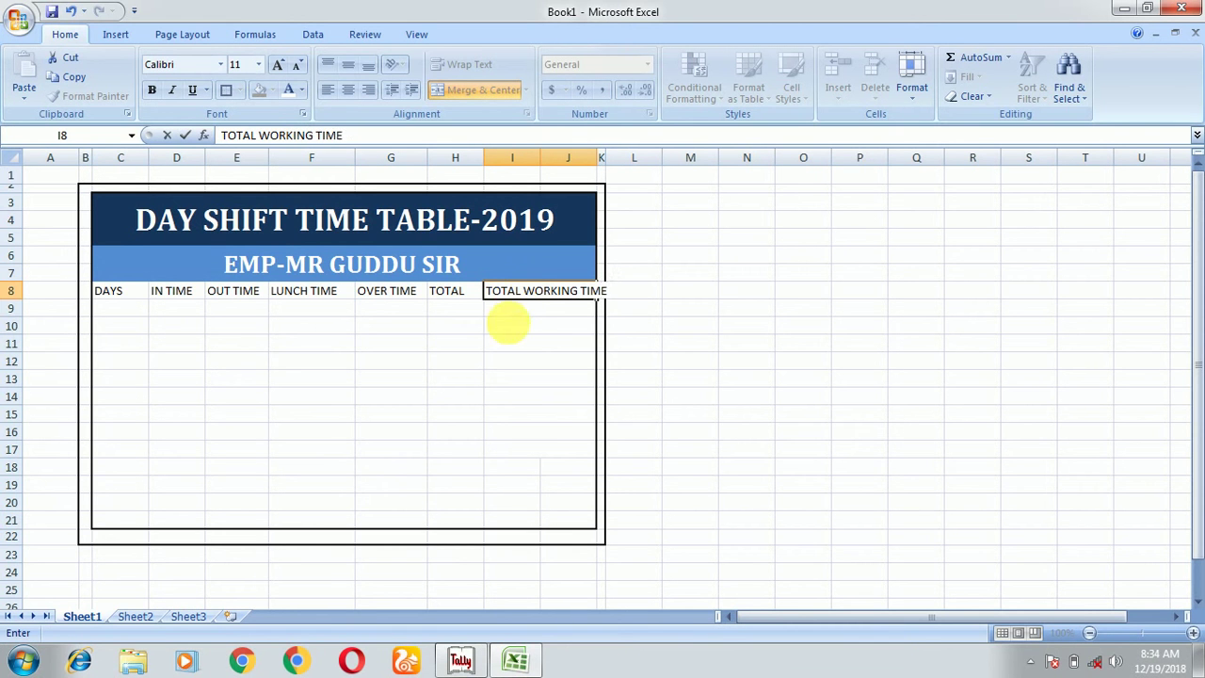
pyautogui.click(502, 348)
# - Change the H8 heading to WORKING TIME
pyautogui.click(443, 296)
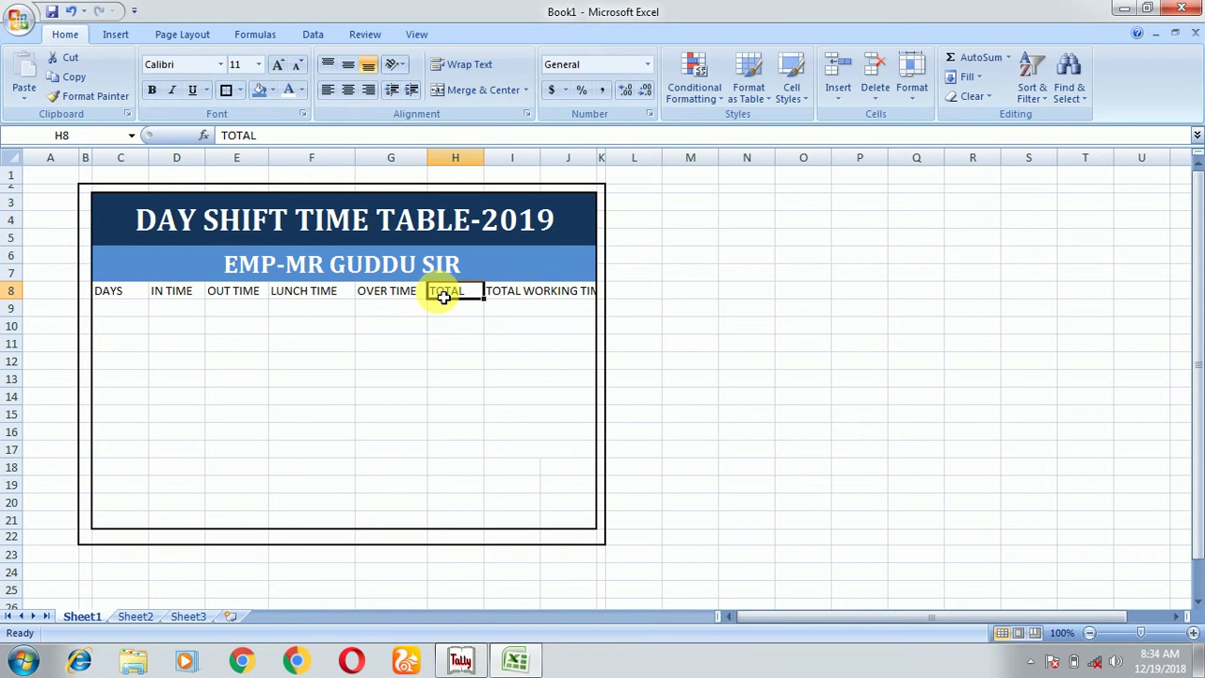
pyautogui.write('WORKING TIME')
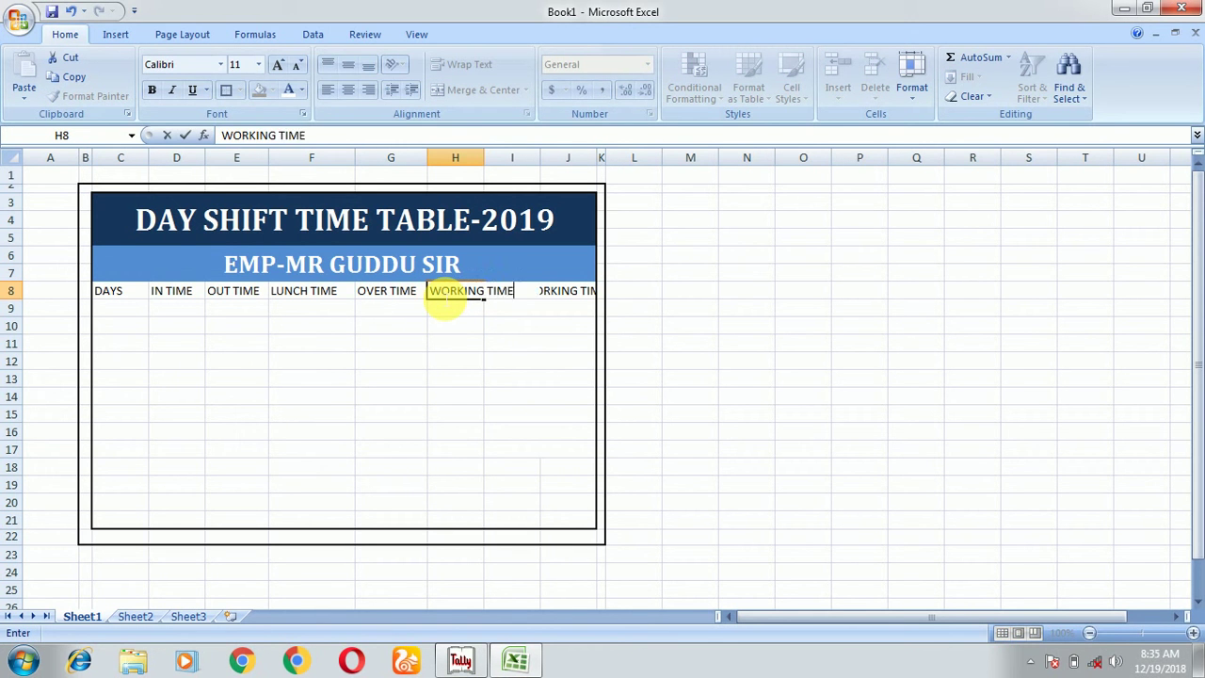
pyautogui.click(463, 344)
pyautogui.click(465, 307)
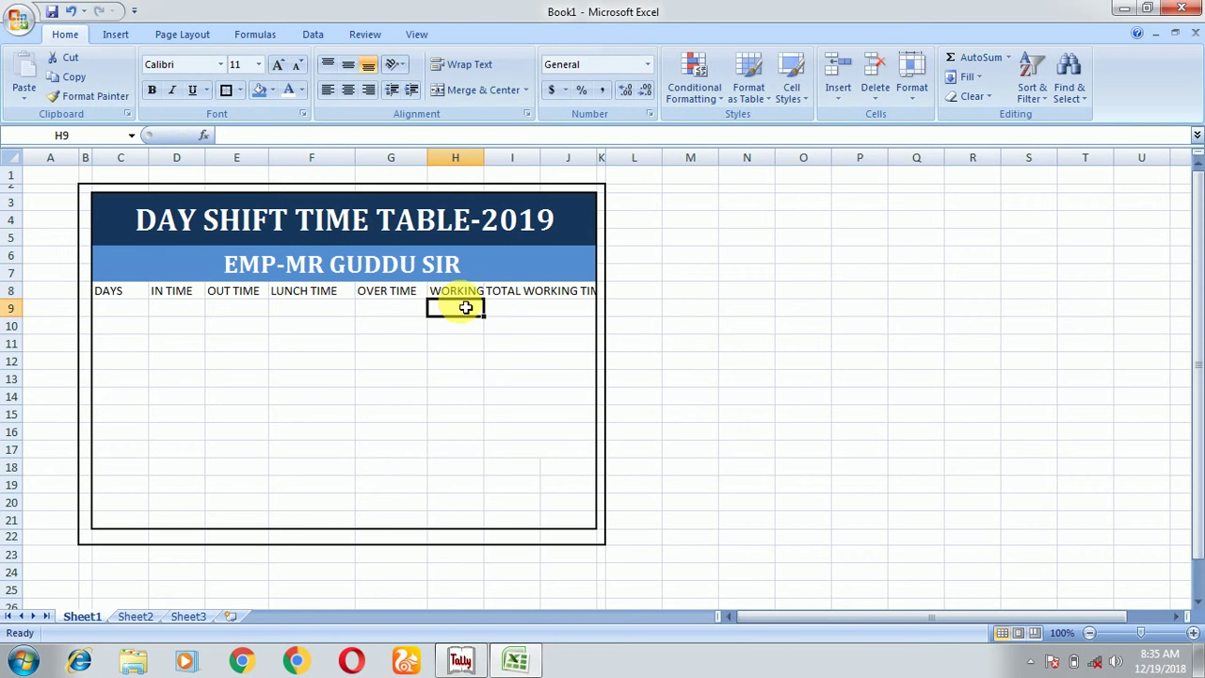
# - Widen columns H and J until their headings show in full
pyautogui.click(463, 291)
pyautogui.moveTo(491, 165); pyautogui.dragTo(500, 162)
pyautogui.moveTo(614, 162); pyautogui.dragTo(627, 162)
pyautogui.click(543, 330)
pyautogui.moveTo(500, 160); pyautogui.dragTo(516, 160)
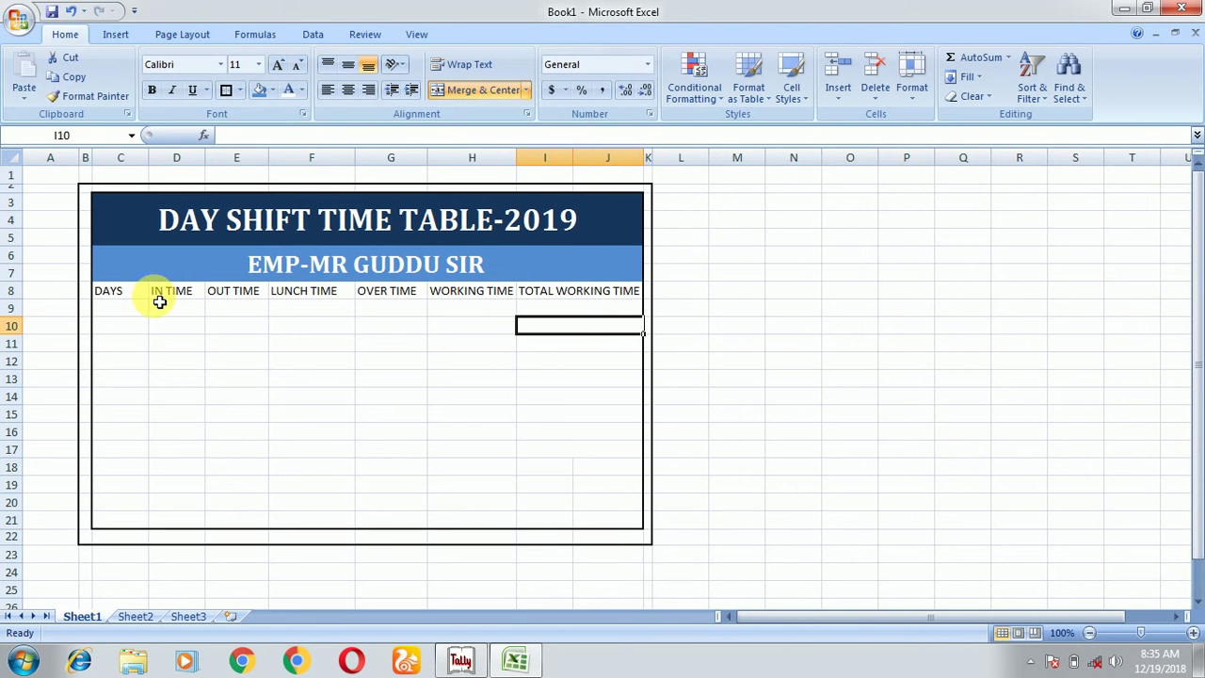
pyautogui.moveTo(147, 298); pyautogui.dragTo(567, 297)
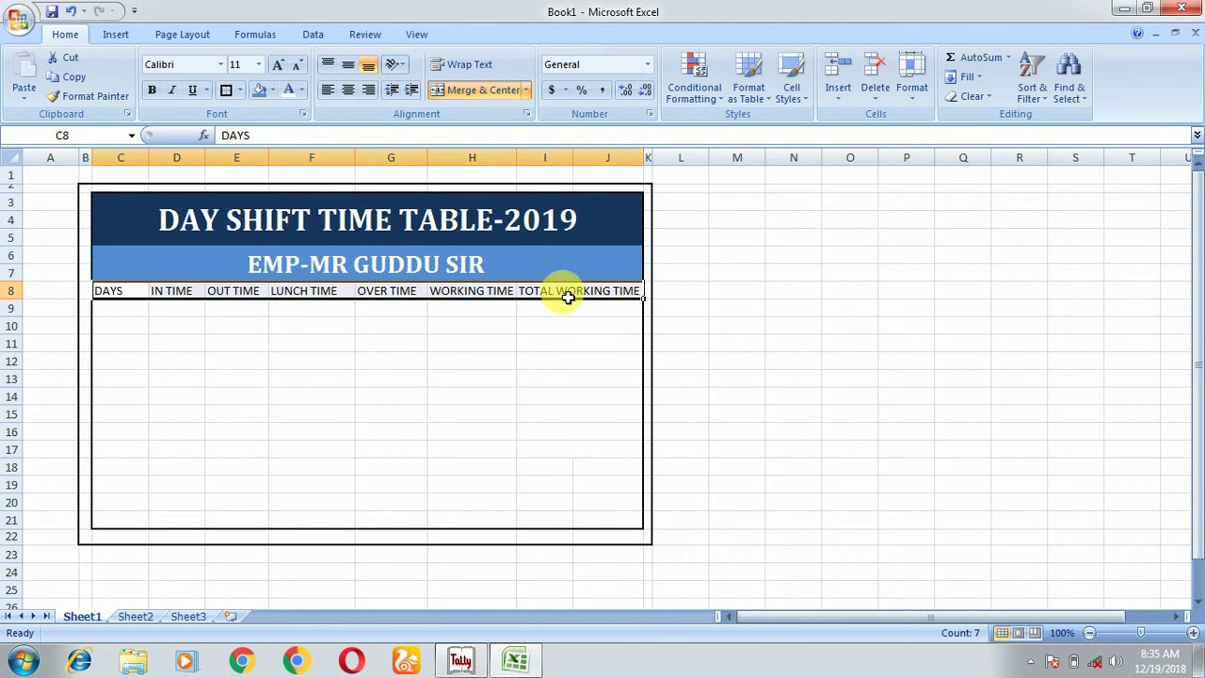
# - Make the C8:J8 headings bold Cambria and autofit columns C to J
pyautogui.click(152, 91)
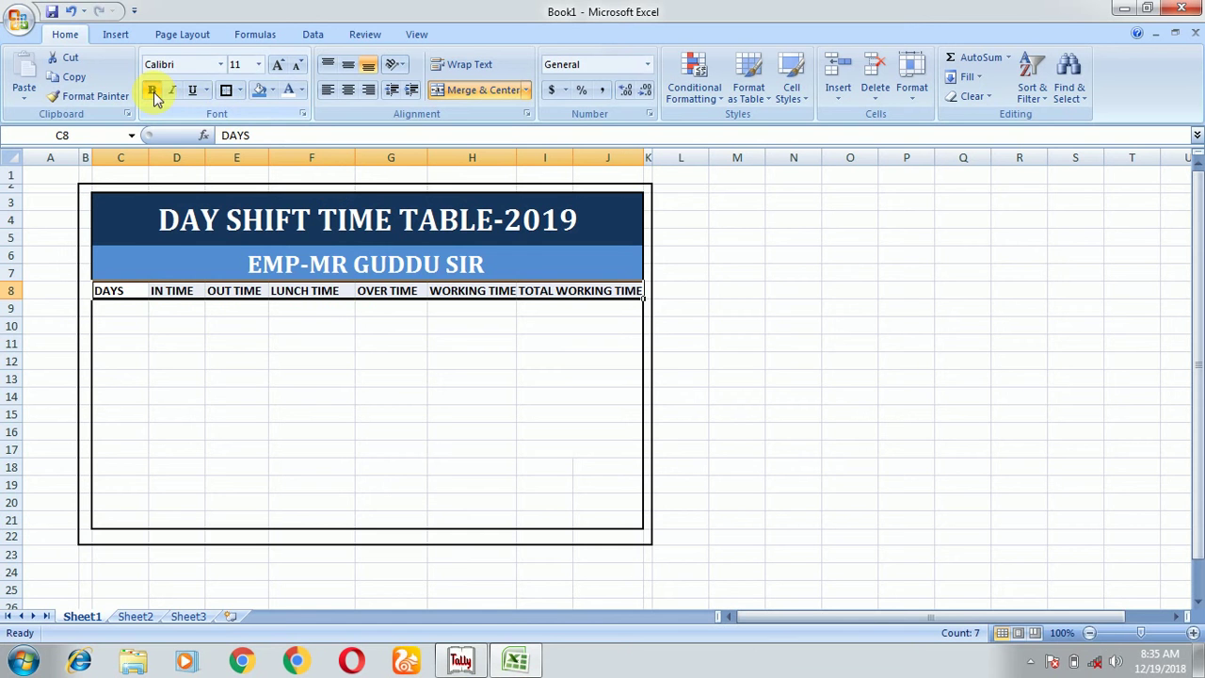
pyautogui.click(220, 64)
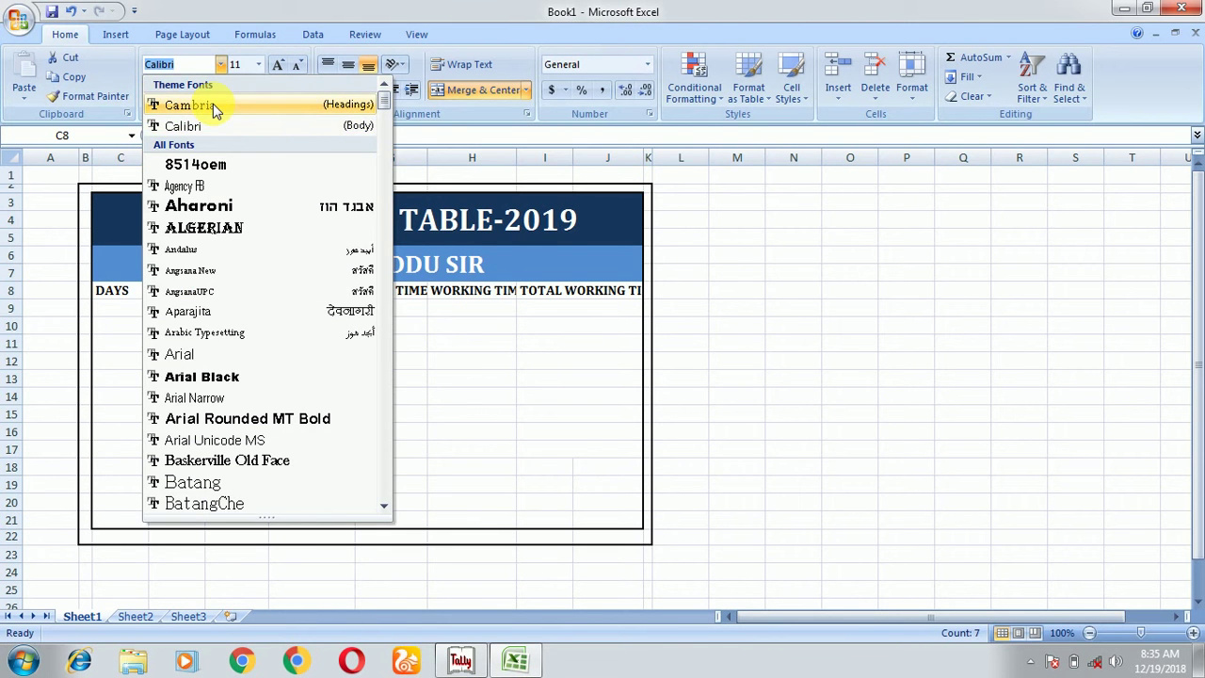
pyautogui.click(213, 105)
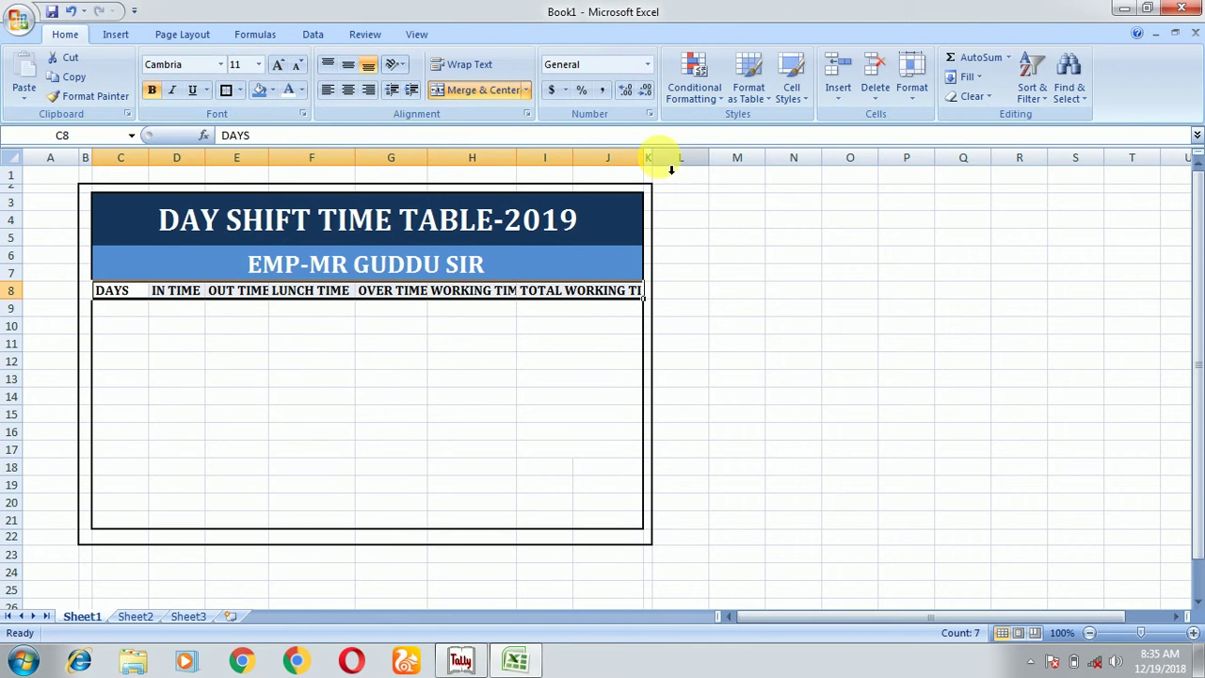
pyautogui.moveTo(644, 158); pyautogui.dragTo(650, 158)
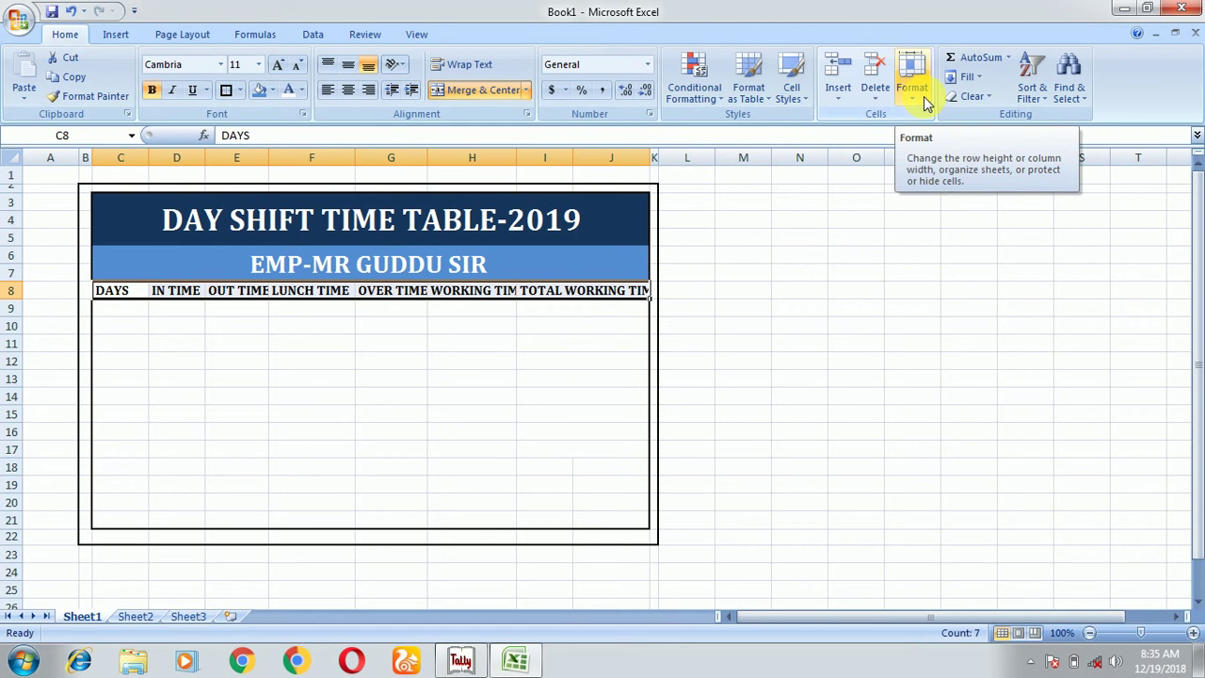
pyautogui.click(923, 97)
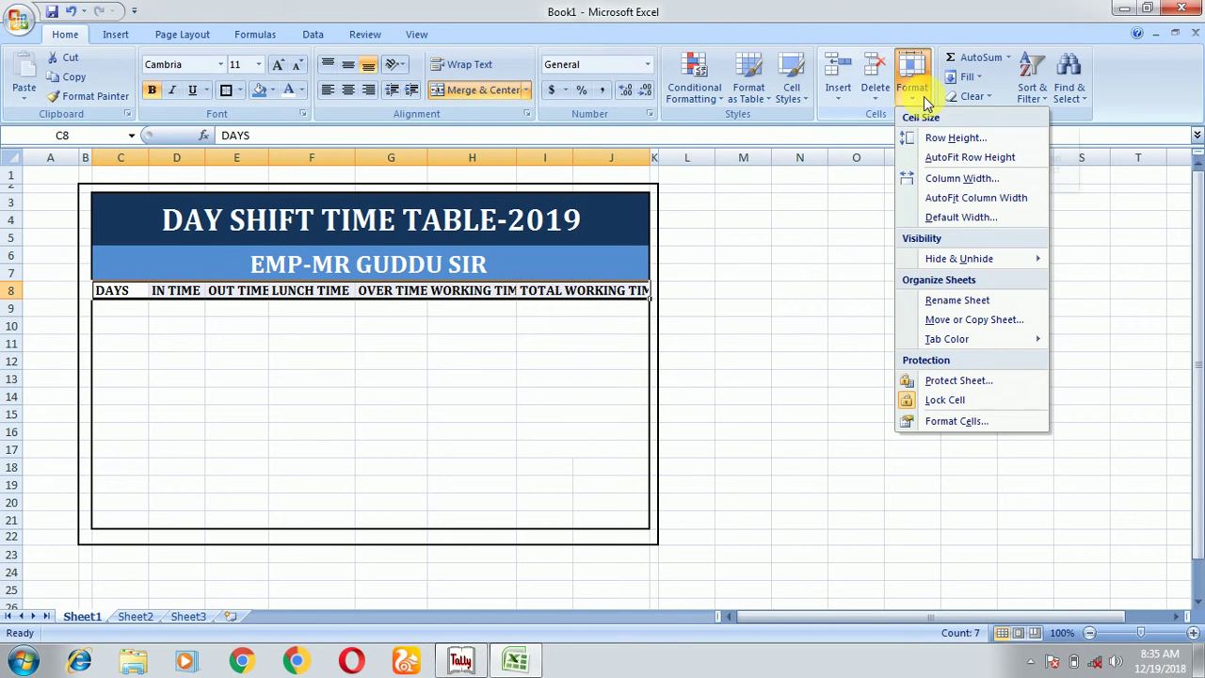
pyautogui.click(952, 200)
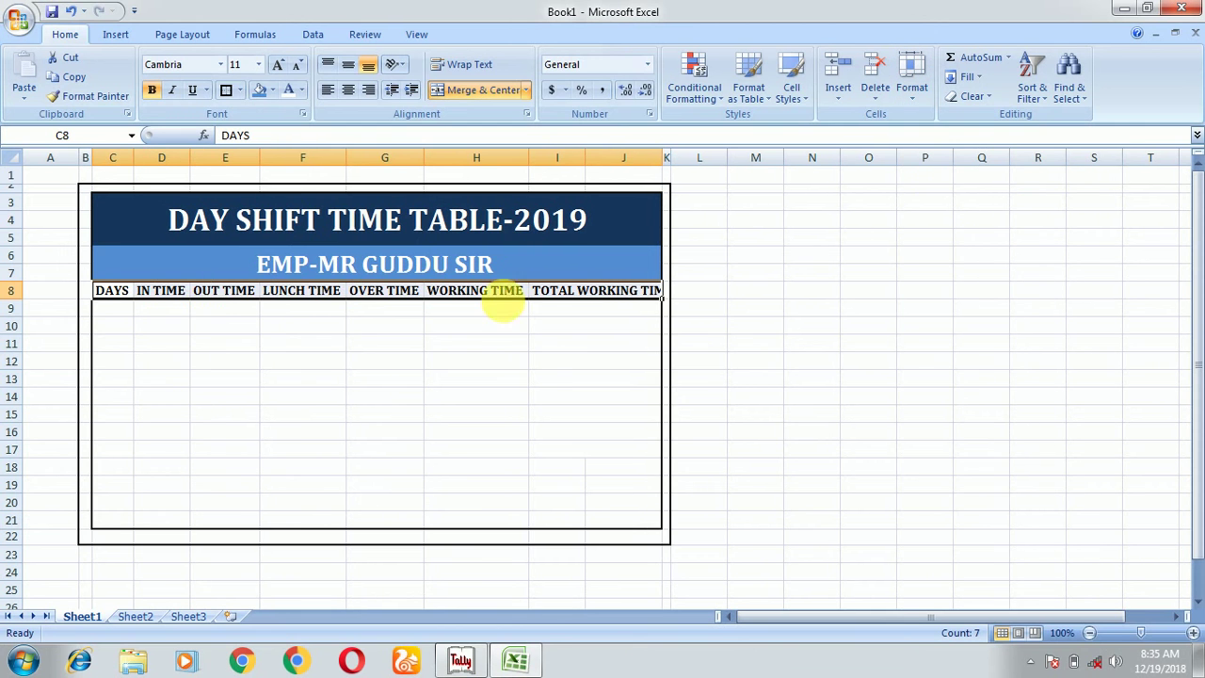
pyautogui.click(121, 315)
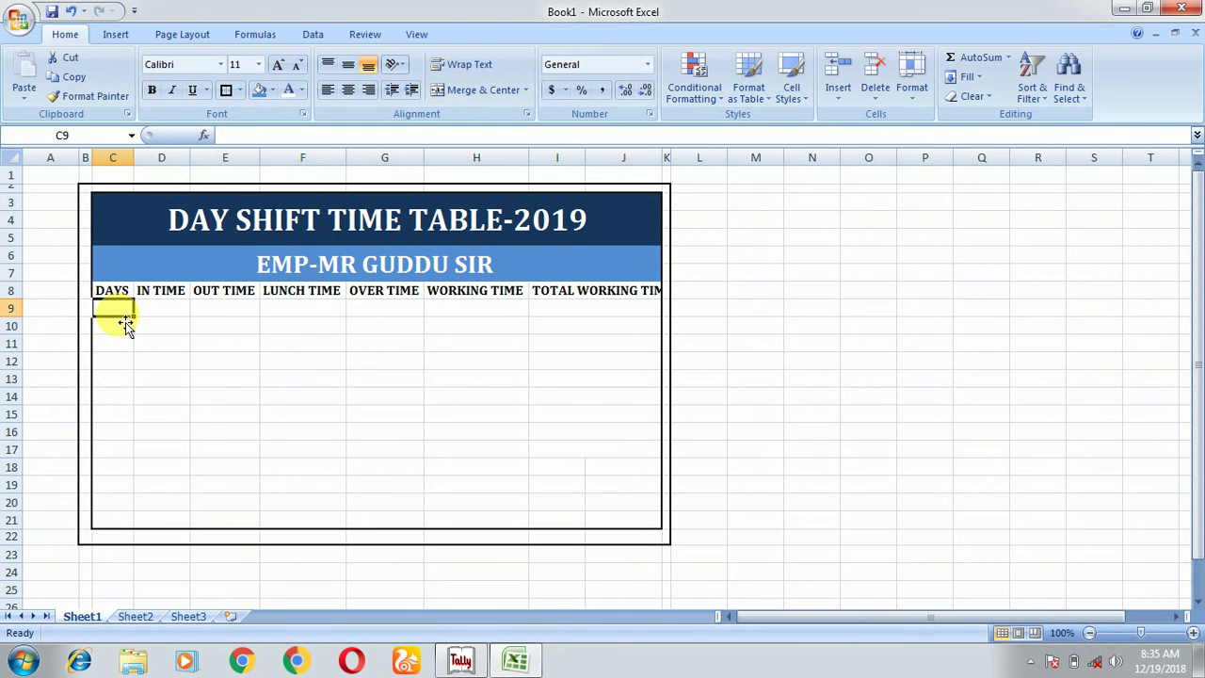
# - Enter MON and THU in C9:C10 and fill down SUN, WED and SAT through C13
pyautogui.write('MON')
pyautogui.click(125, 322)
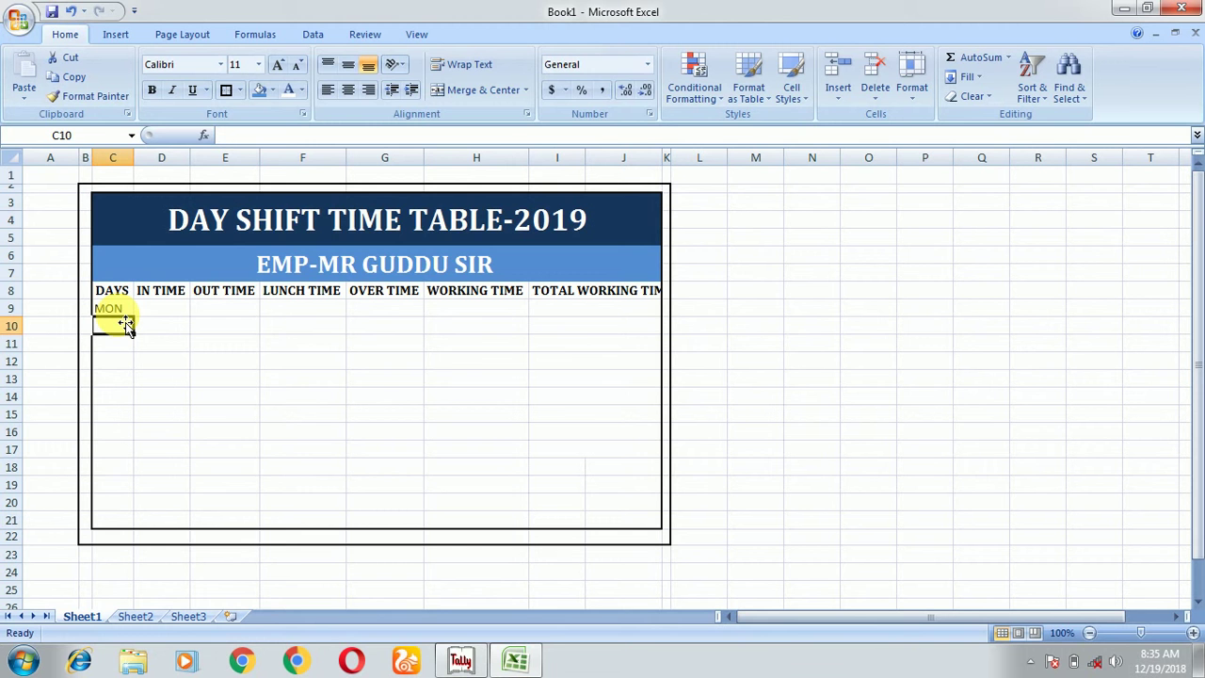
pyautogui.write('THU')
pyautogui.press('Return')
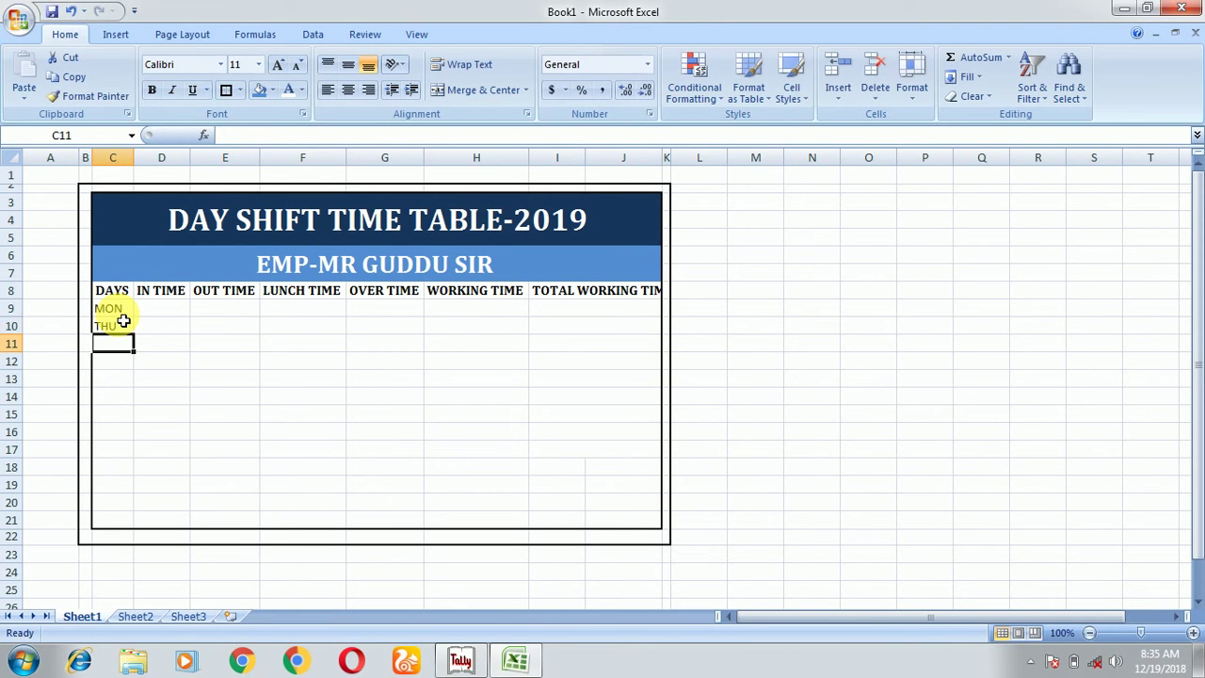
pyautogui.moveTo(118, 308); pyautogui.dragTo(120, 325)
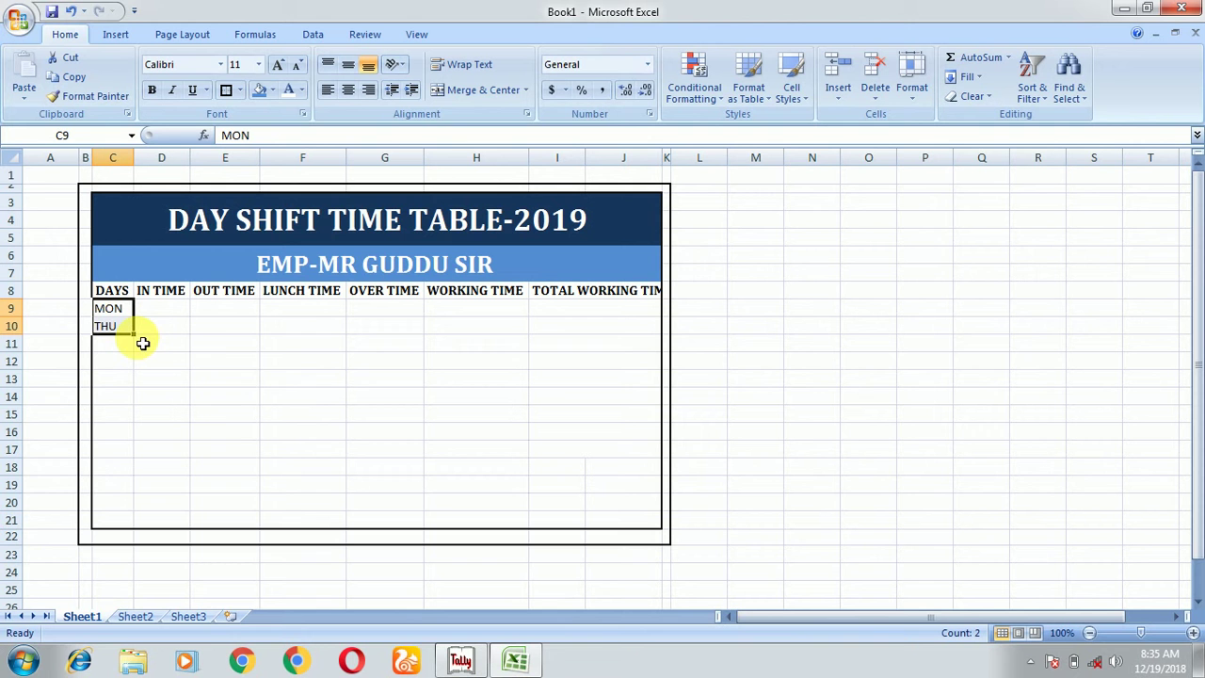
pyautogui.moveTo(140, 340)
pyautogui.mouseDown()
pyautogui.moveTo(152, 410)
pyautogui.moveTo(146, 385)
pyautogui.mouseUp()
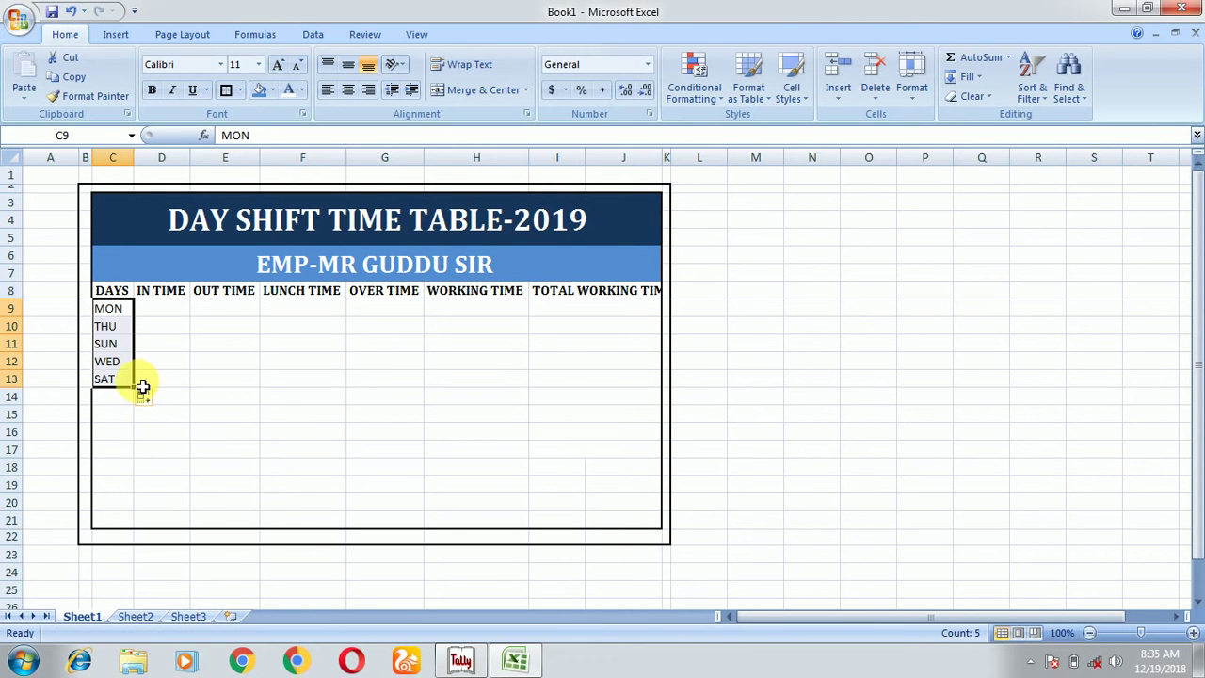
pyautogui.click(163, 318)
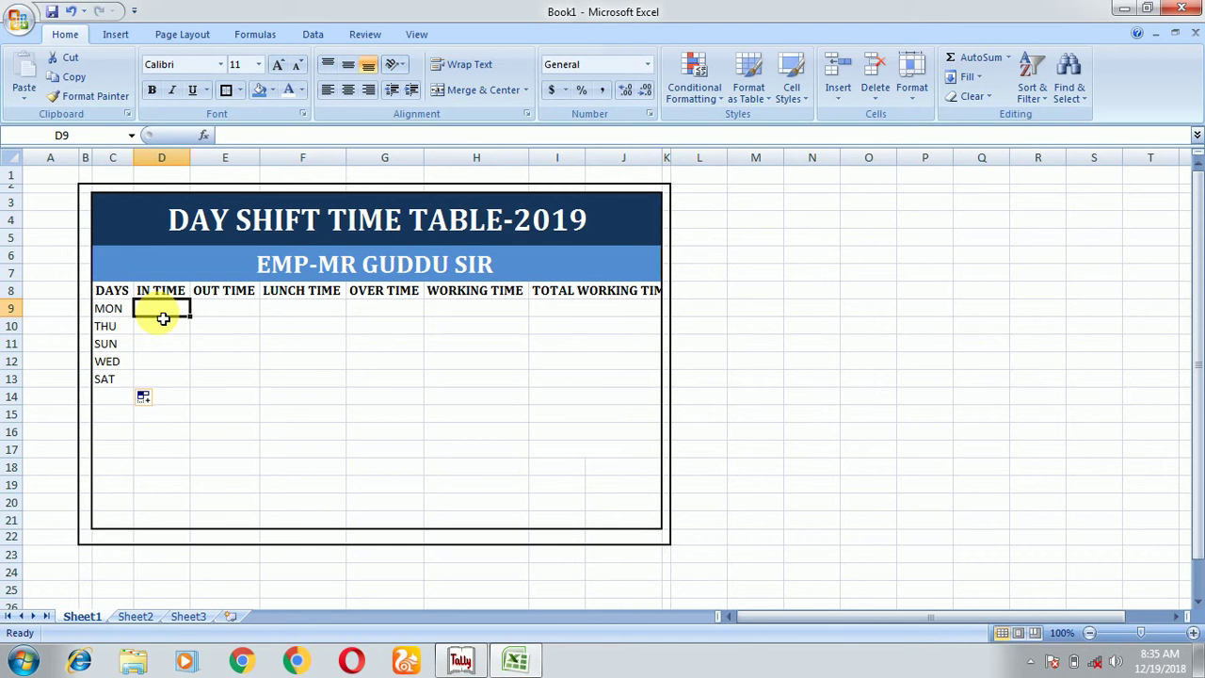
# - Enter Monday's times 7:40 AM and 5:00 AM, and Thursday's 7:00 and 4:30 AM
pyautogui.write('7:')
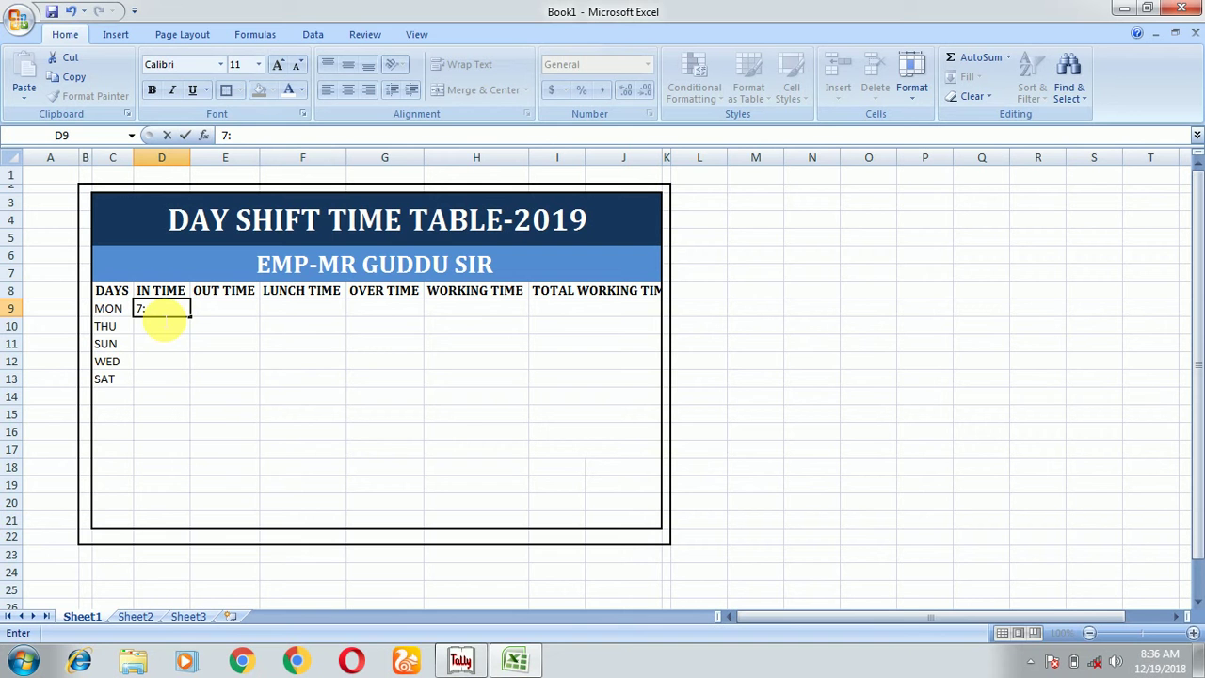
pyautogui.write('40')
pyautogui.write(' AM')
pyautogui.press('Return')
pyautogui.click(221, 315)
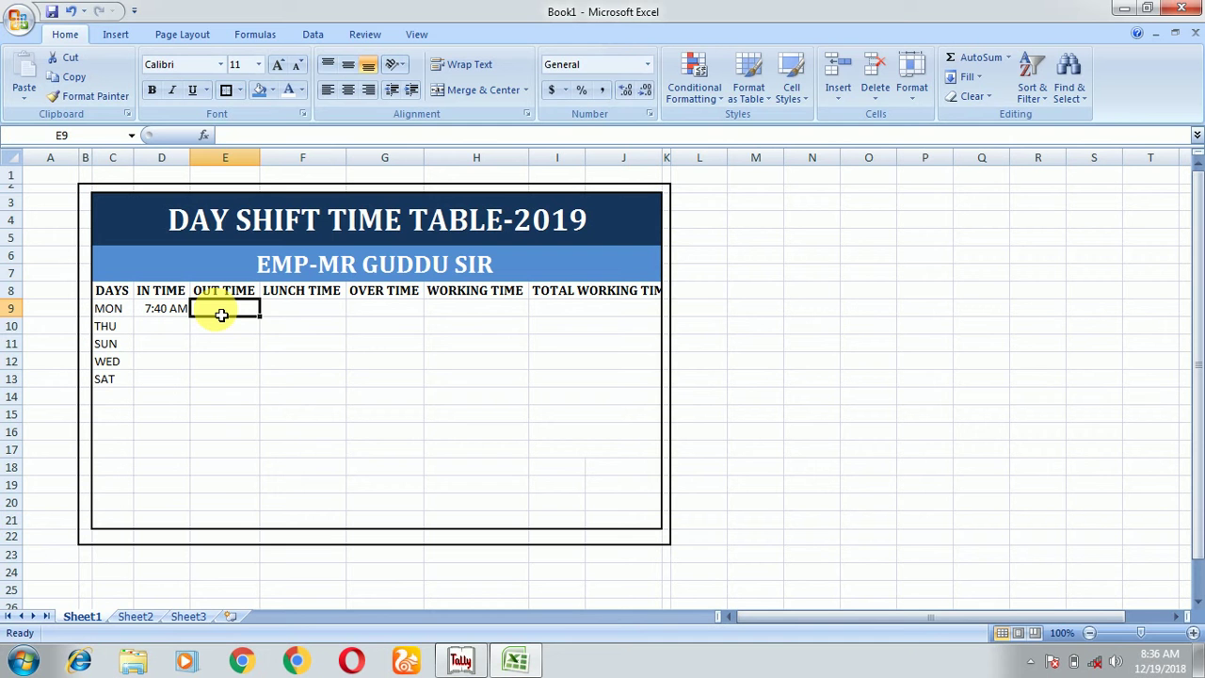
pyautogui.write('5:00 AM')
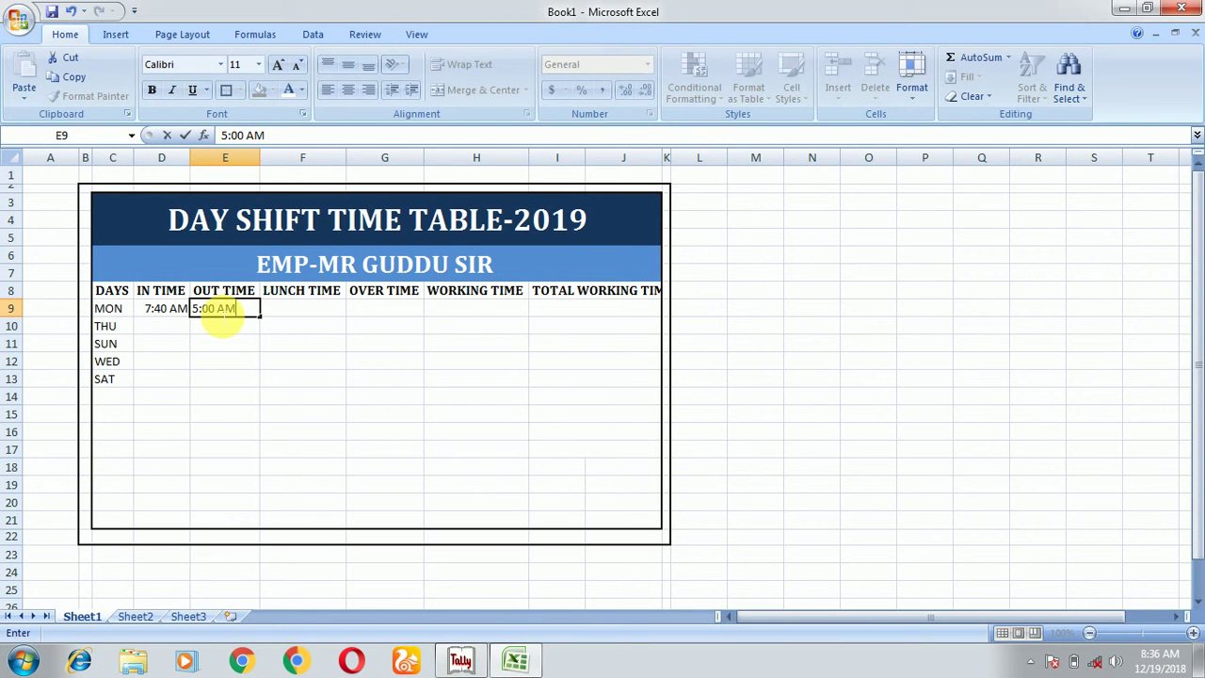
pyautogui.press('Return')
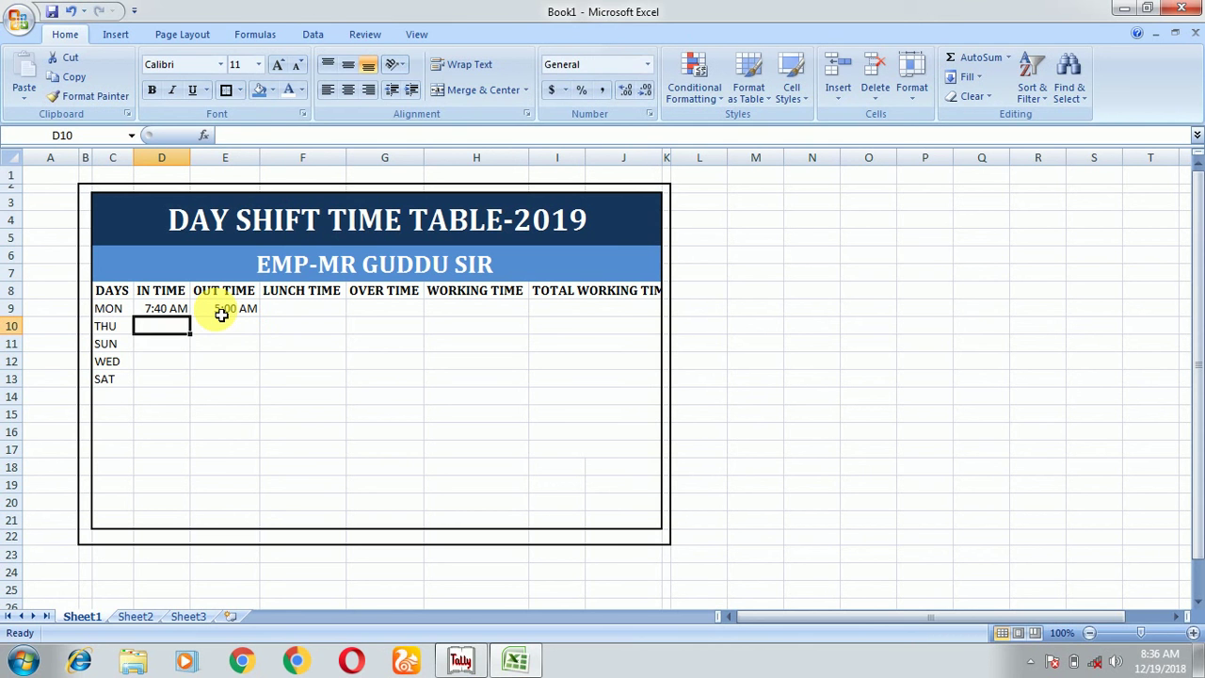
pyautogui.write('7:00')
pyautogui.press('Tab')
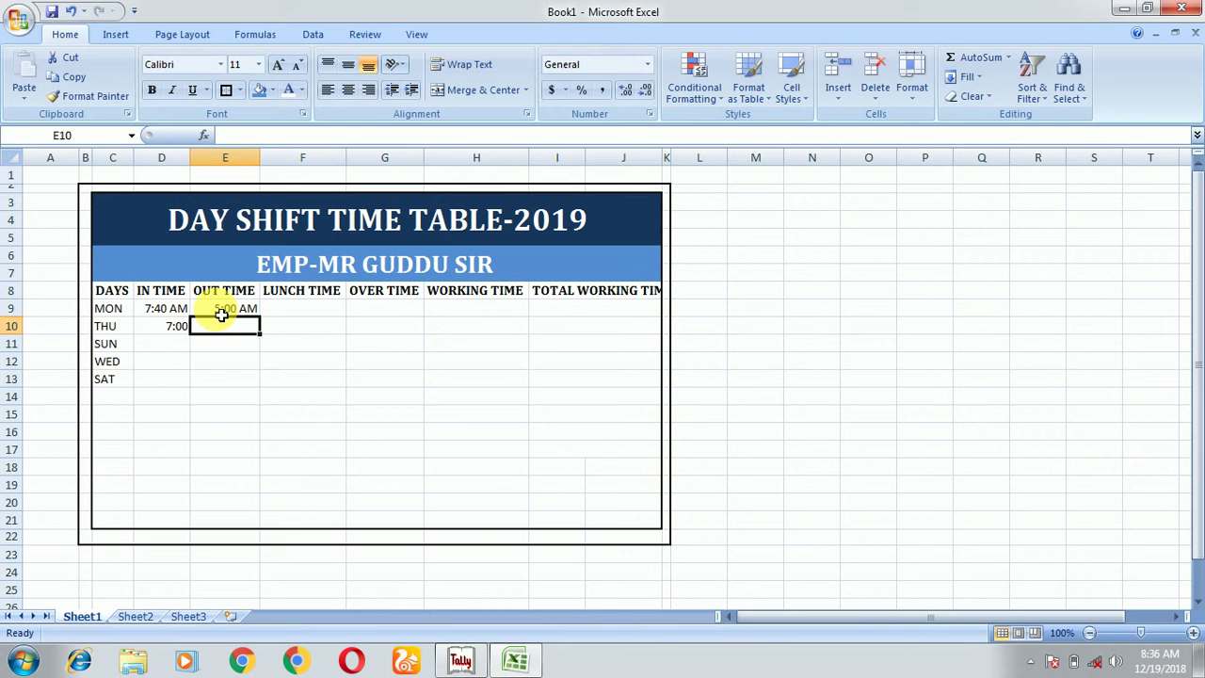
pyautogui.write('4:30 AM')
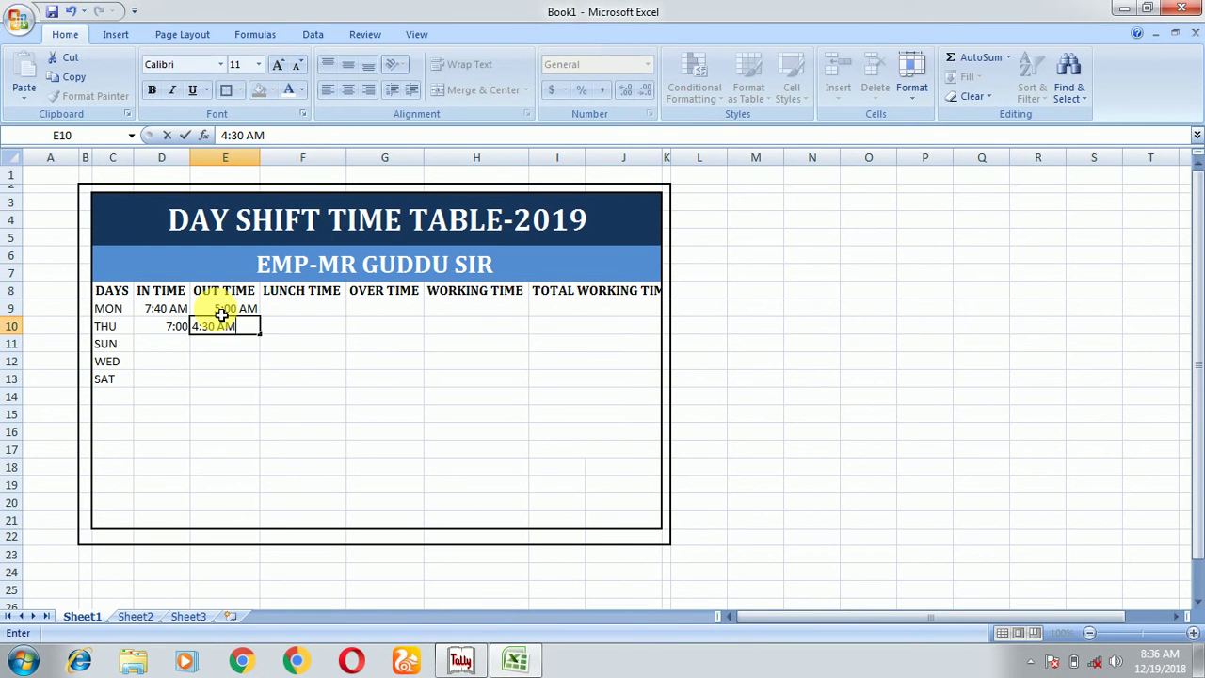
pyautogui.press('Return')
pyautogui.press('Left')
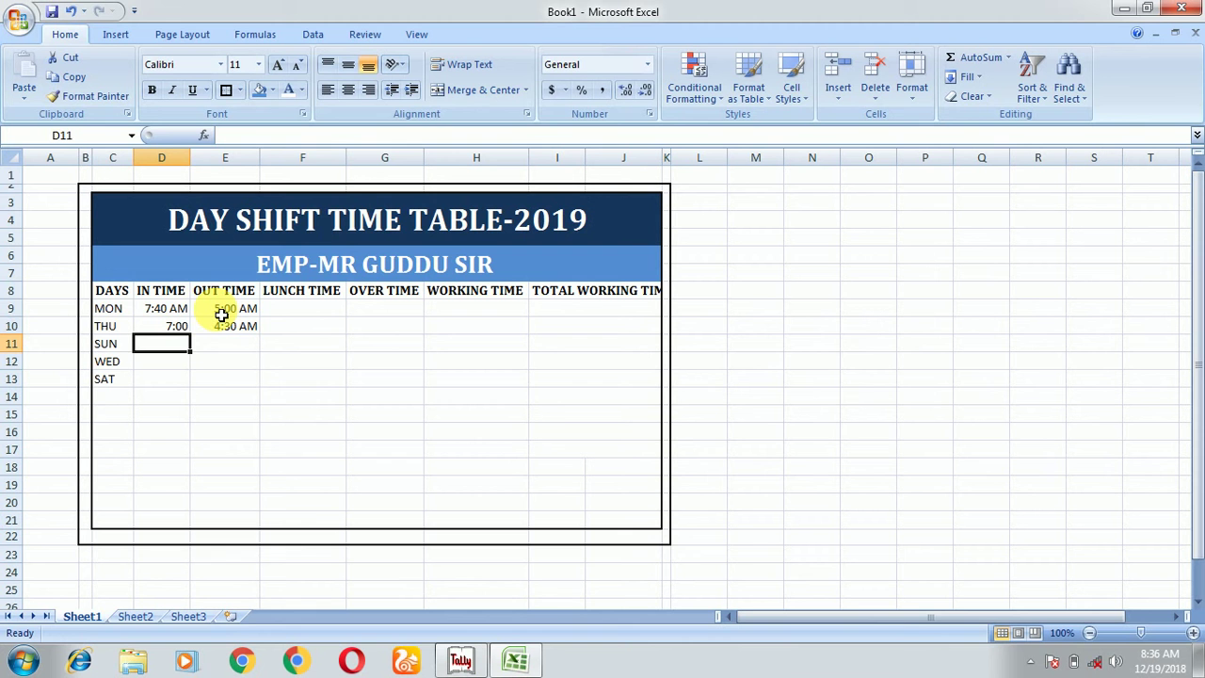
pyautogui.press('Up')
pyautogui.press('Up')
pyautogui.press('Down')
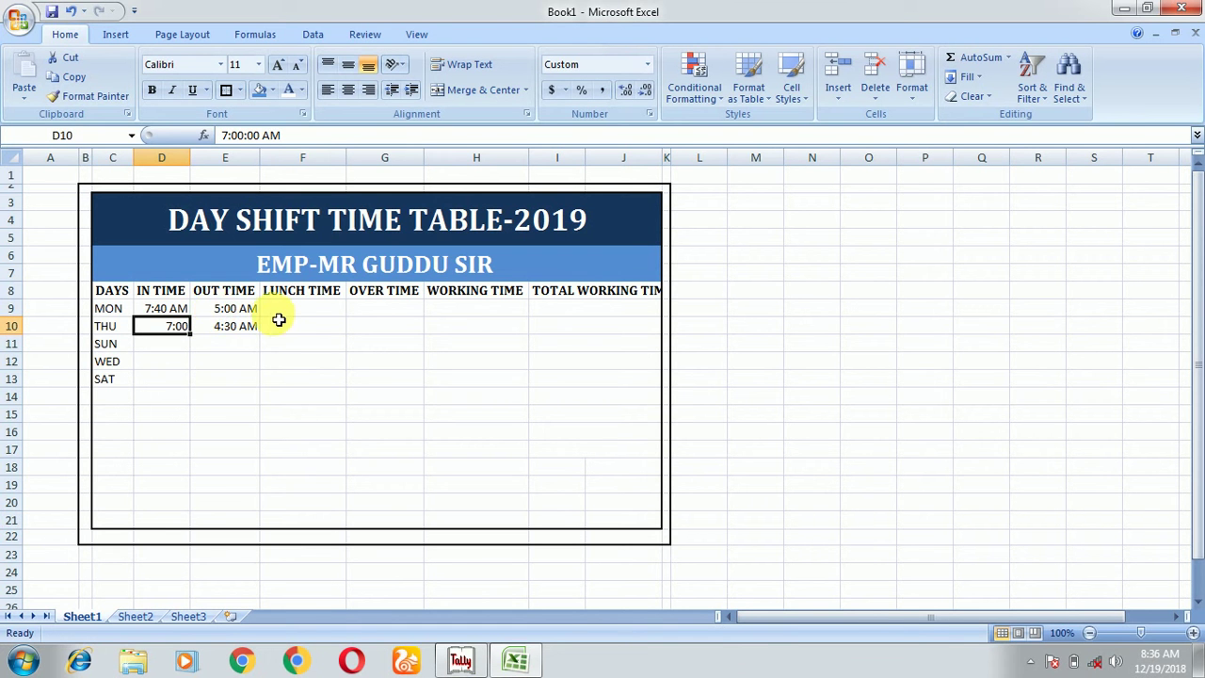
# - Correct the out times to 5:00 PM for Monday and 4:30 PM for Thursday
pyautogui.doubleClick(258, 311)
pyautogui.doubleClick(256, 308)
pyautogui.press('BackSpace')
pyautogui.write('PM')
pyautogui.press('Return')
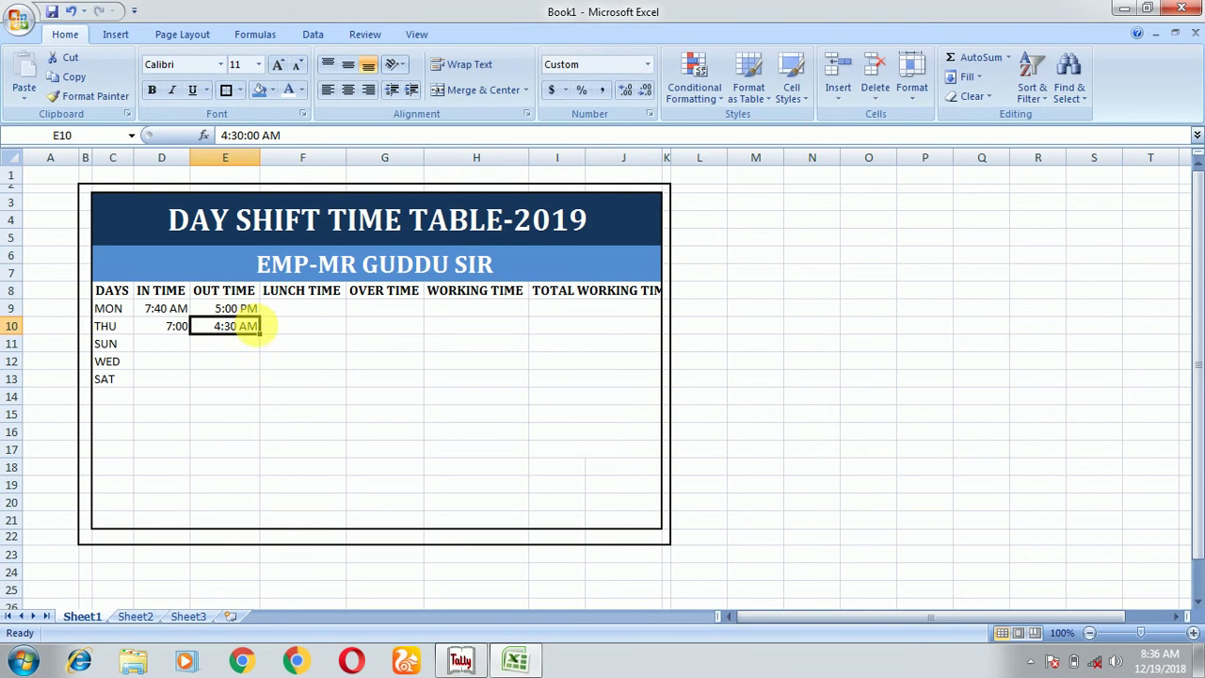
pyautogui.doubleClick(260, 326)
pyautogui.press('BackSpace')
pyautogui.press('BackSpace')
pyautogui.press('BackSpace')
pyautogui.write('PM')
pyautogui.press('Return')
pyautogui.click(229, 358)
pyautogui.click(176, 325)
pyautogui.doubleClick(177, 326)
# - Enter WED, THU, FIR and SAT into the DAYS cells C11 to C14
pyautogui.click(181, 346)
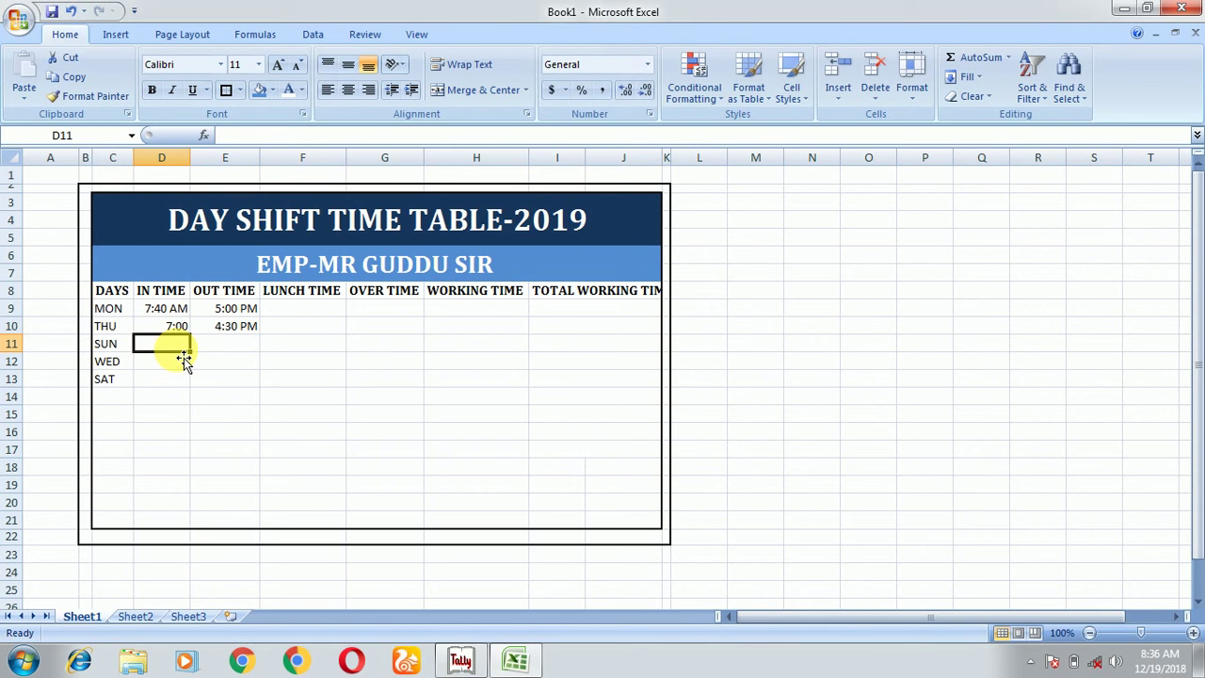
pyautogui.click(118, 344)
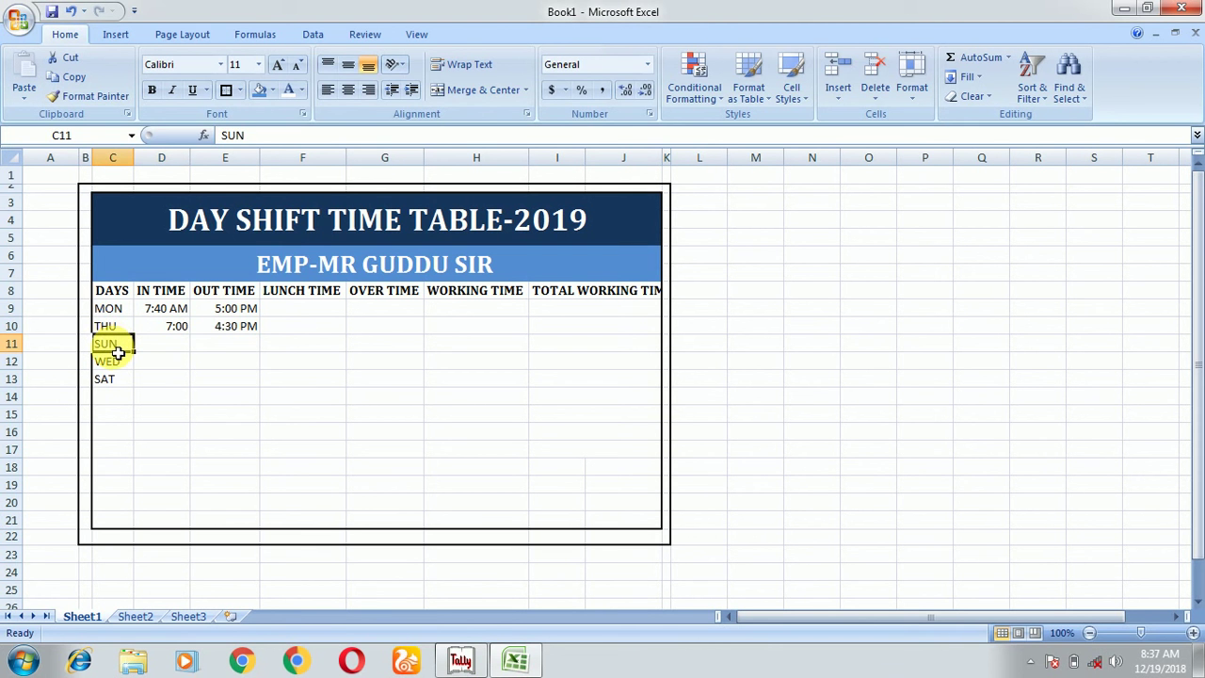
pyautogui.write('WS')
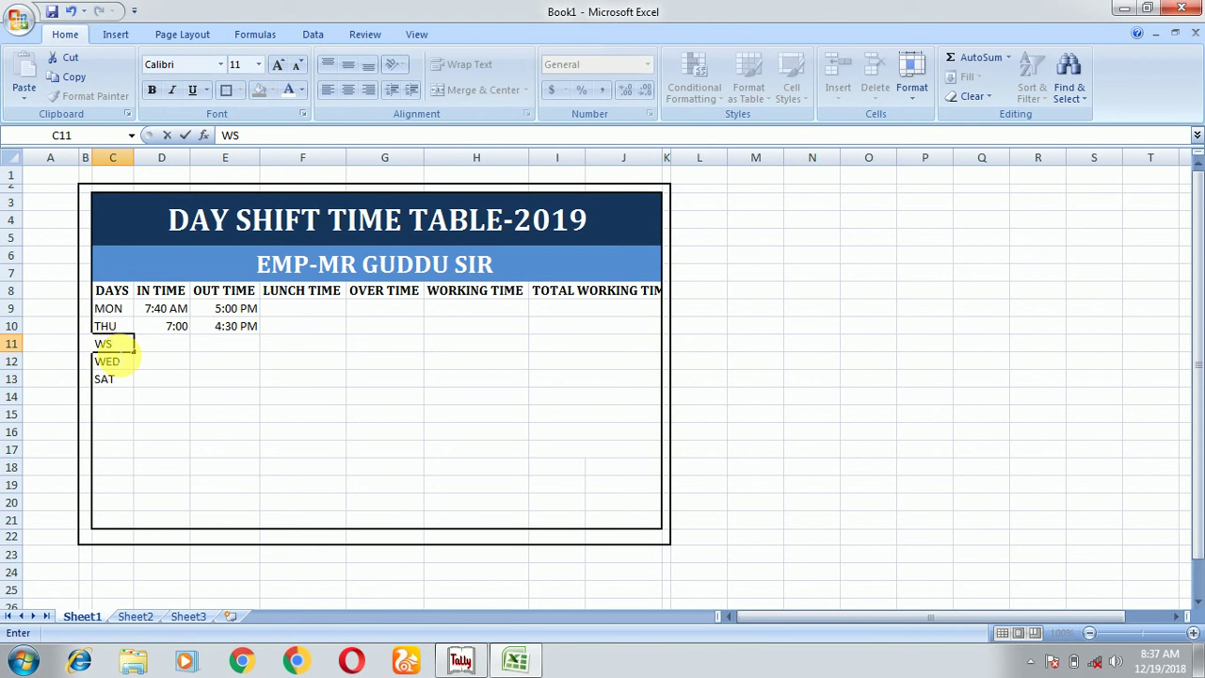
pyautogui.press('BackSpace')
pyautogui.write('ED')
pyautogui.click(128, 367)
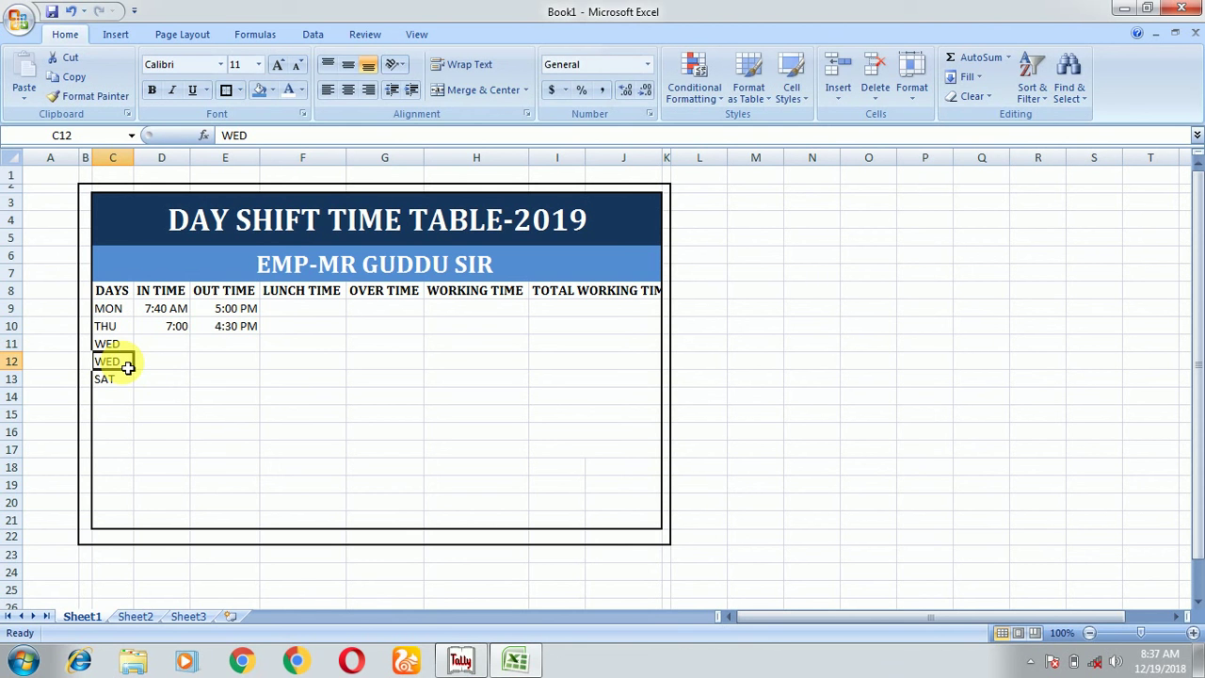
pyautogui.write('TH')
pyautogui.click(121, 381)
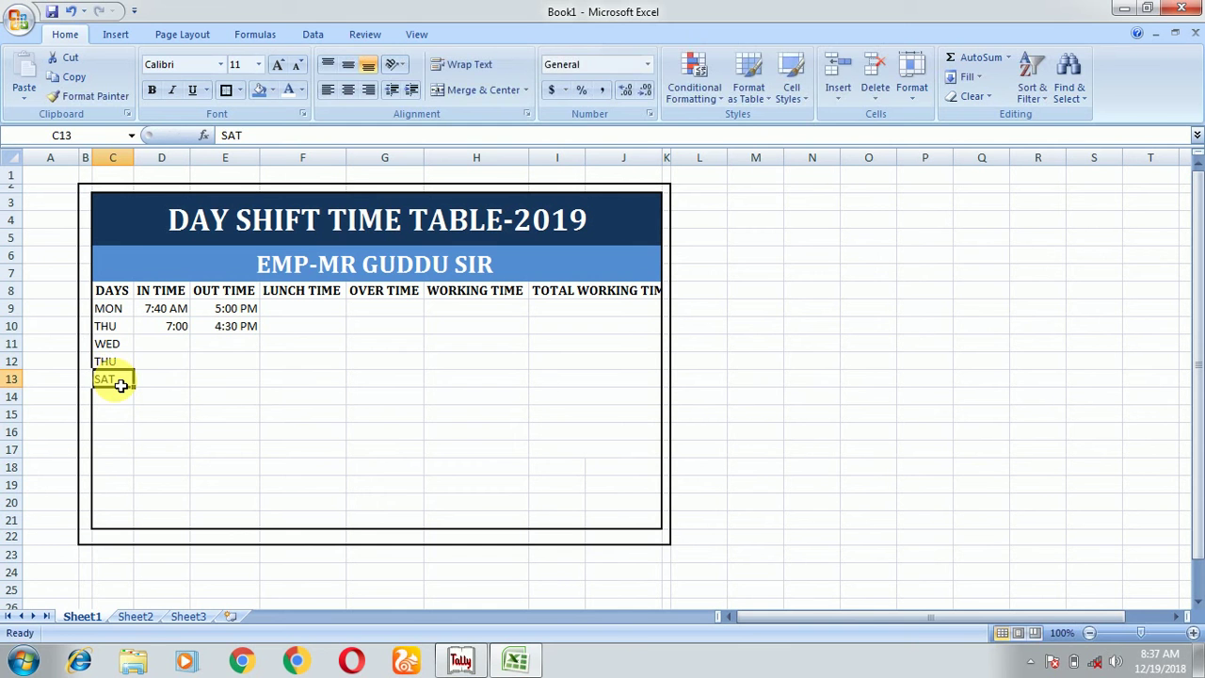
pyautogui.write('FIR')
pyautogui.click(122, 406)
pyautogui.write('SAT')
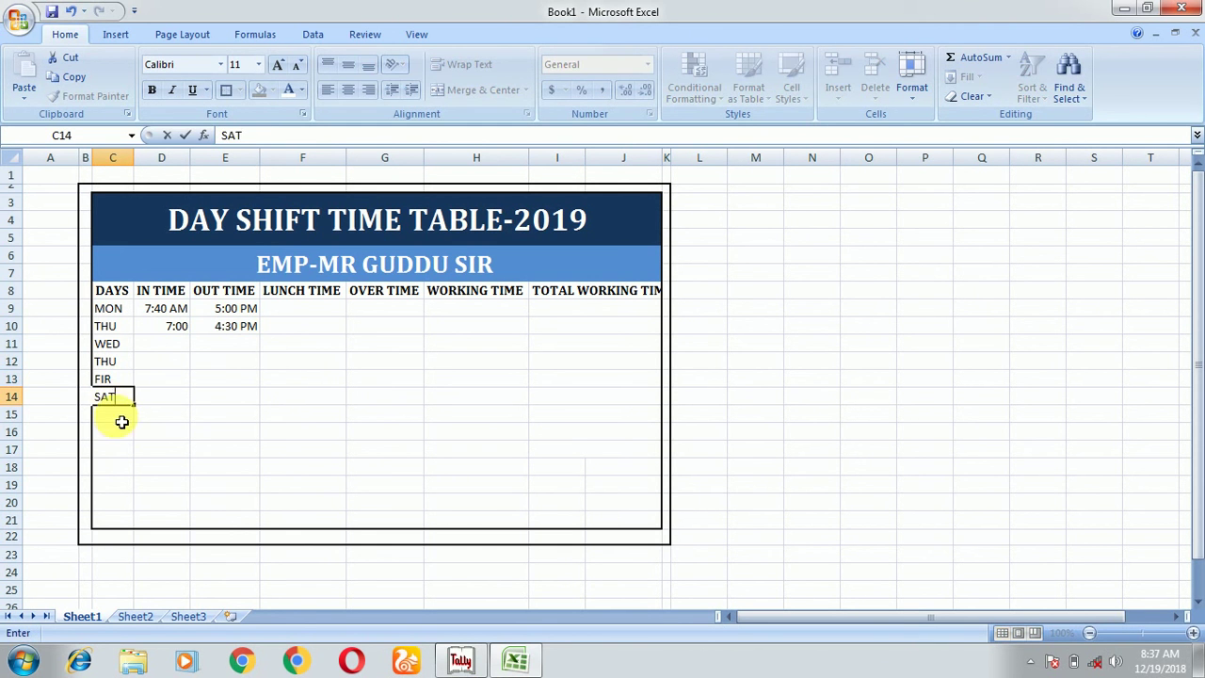
pyautogui.press('Return')
pyautogui.click(150, 348)
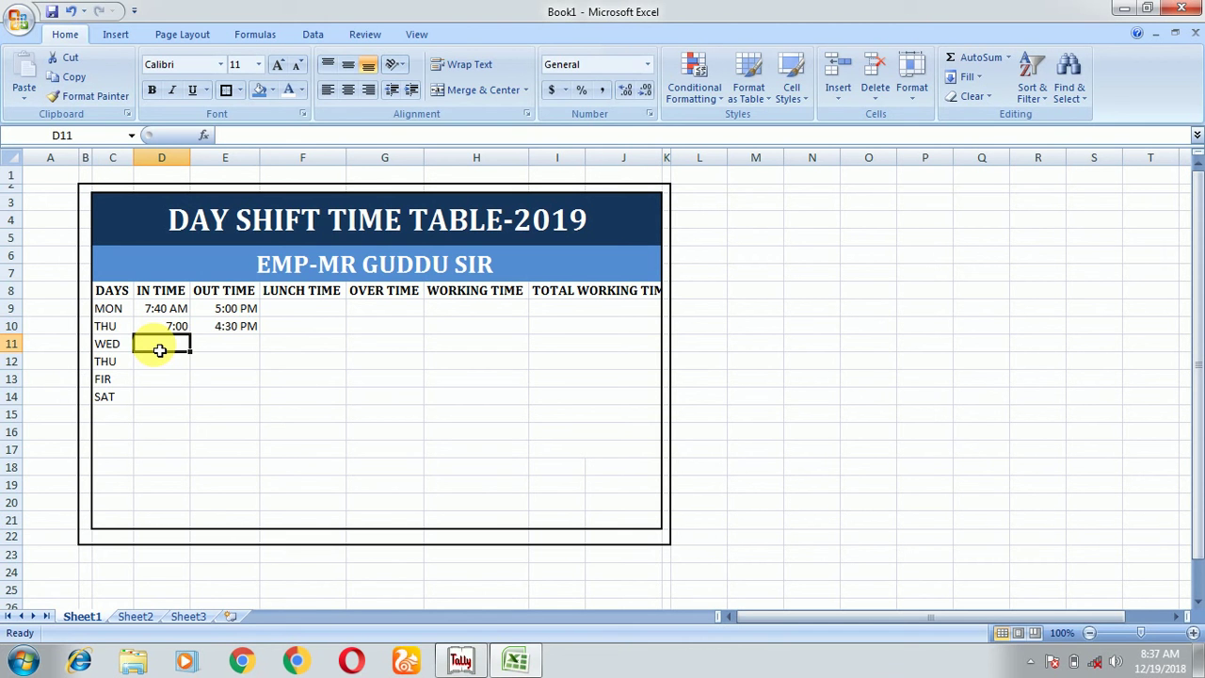
# - Enter in times 8:00 AM, 6:40 AM, 9:20 AM and 6:50 AM into D11:D14
pyautogui.write('8:00 AM')
pyautogui.press('Return')
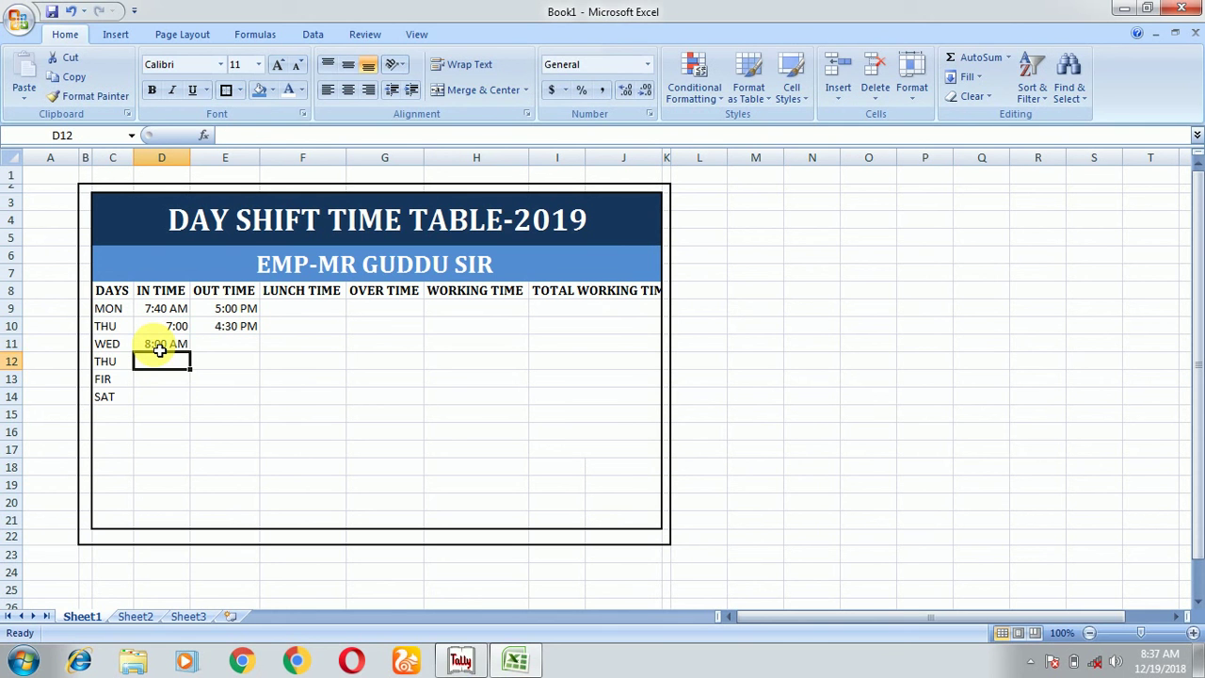
pyautogui.write('6:40 AM')
pyautogui.press('Return')
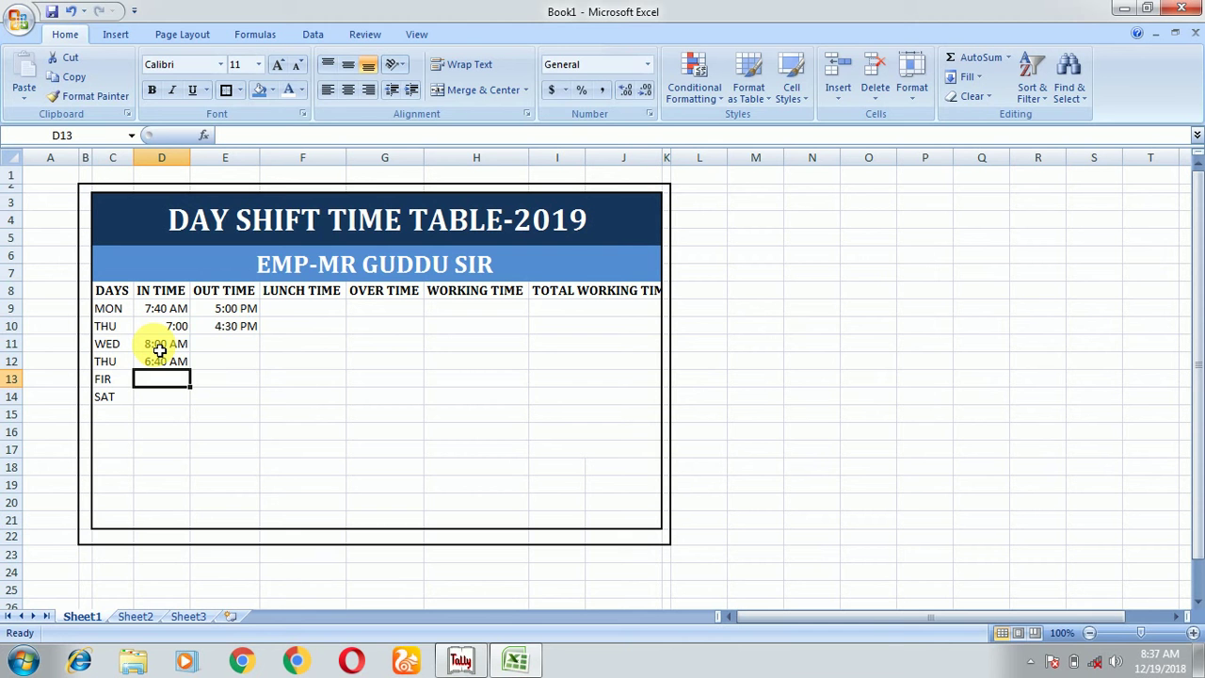
pyautogui.write('9:20 AM')
pyautogui.press('Return')
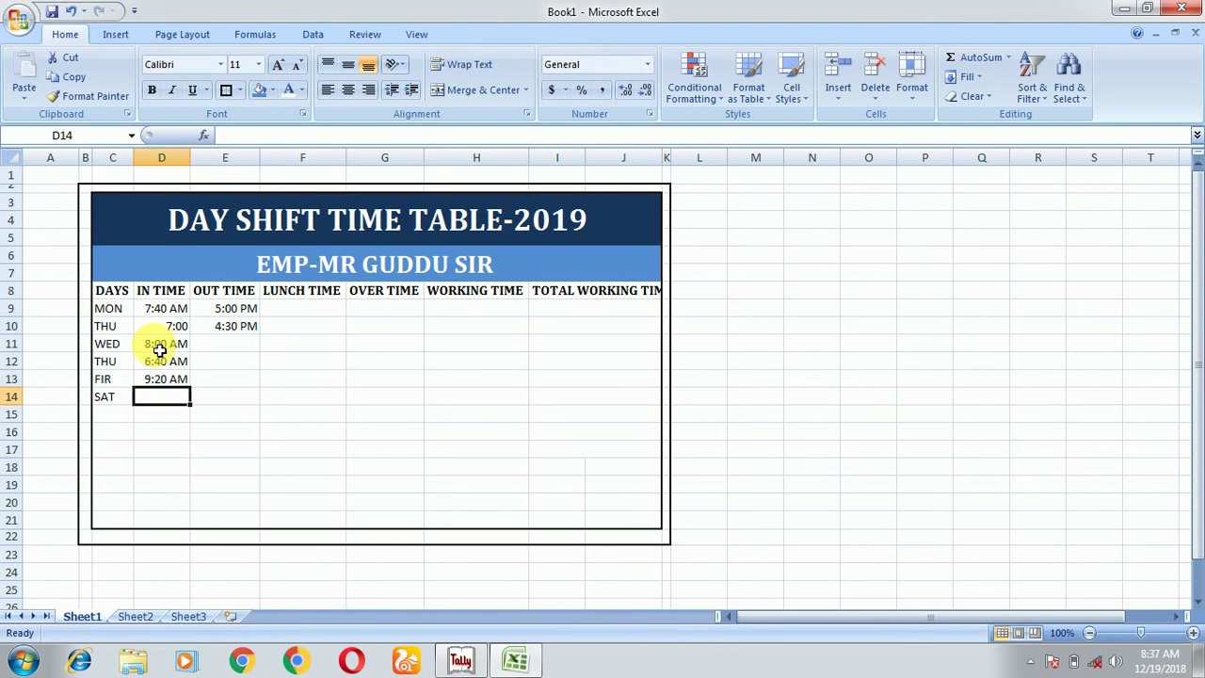
pyautogui.write('6')
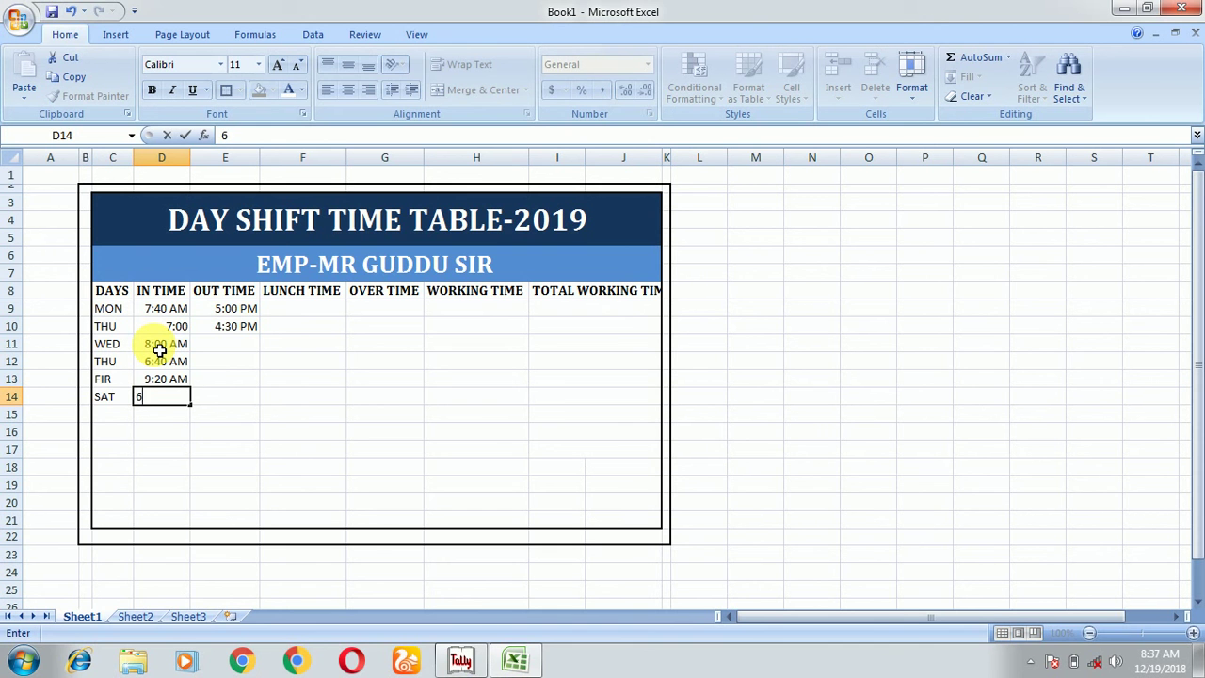
pyautogui.press('BackSpace')
pyautogui.write('6:50 AM')
pyautogui.press('Tab')
pyautogui.press('Up')
pyautogui.press('Up')
pyautogui.press('Up')
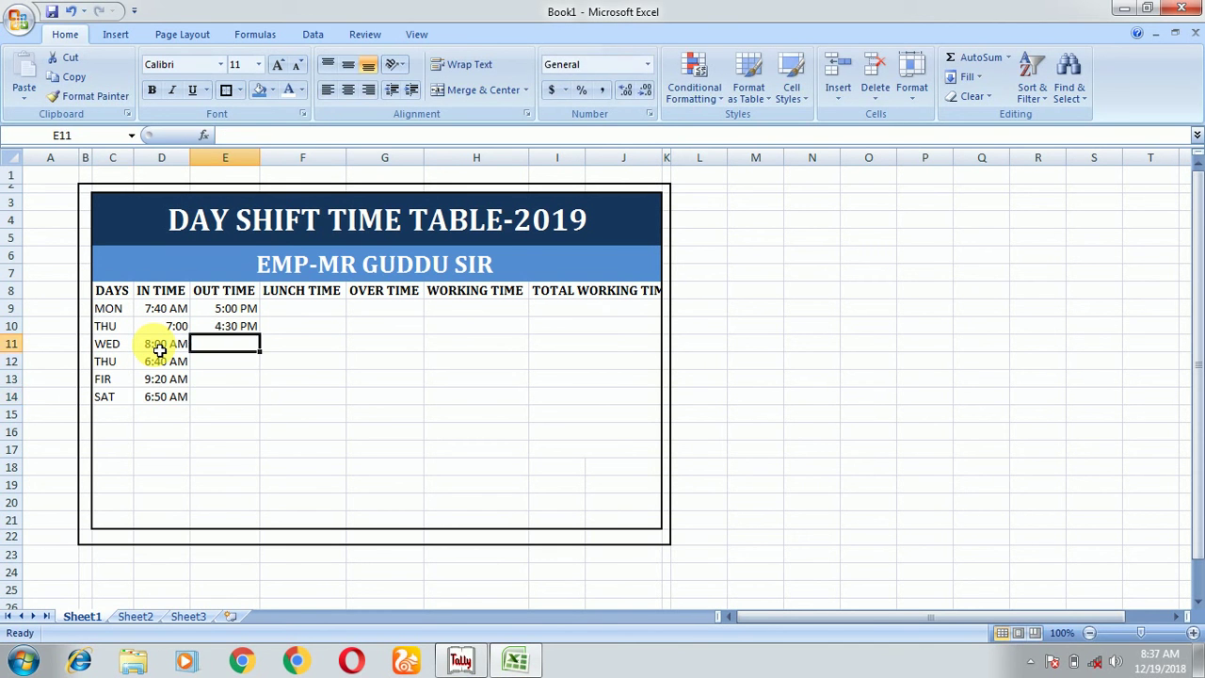
# - Enter out times 7:20 PM, 6:00 PM, 5:20 PM and 6:10 PM into E11:E14
pyautogui.write('7:')
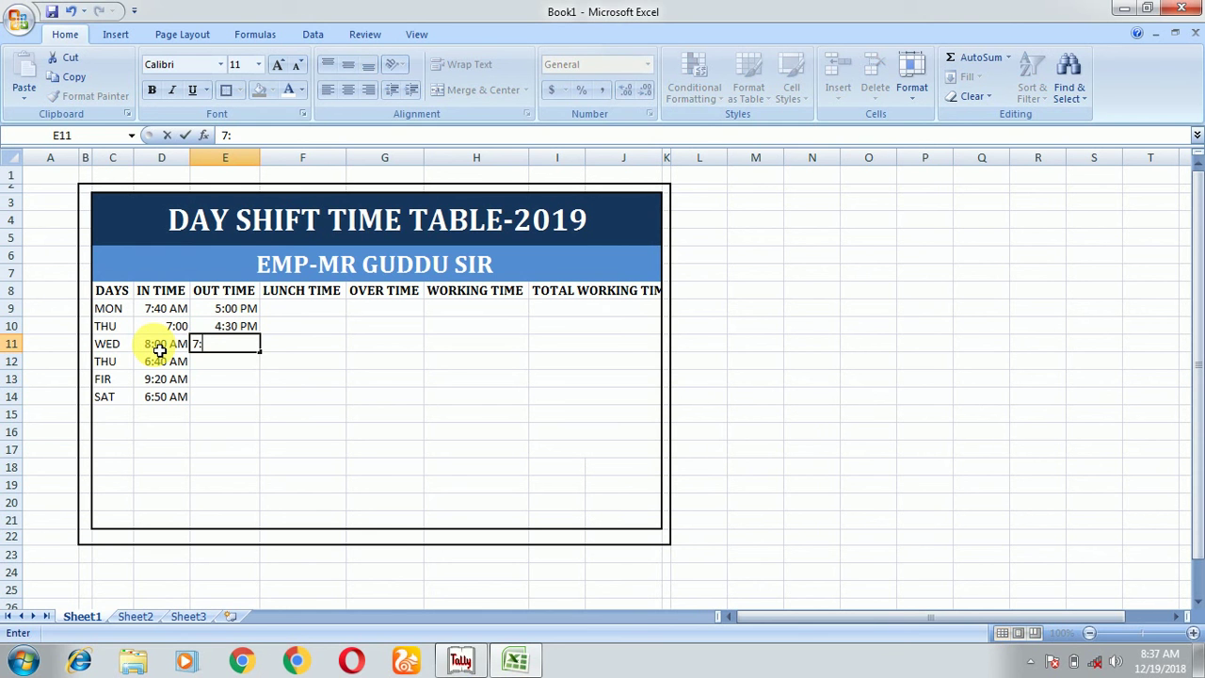
pyautogui.write('20')
pyautogui.write(' PM')
pyautogui.press('Return')
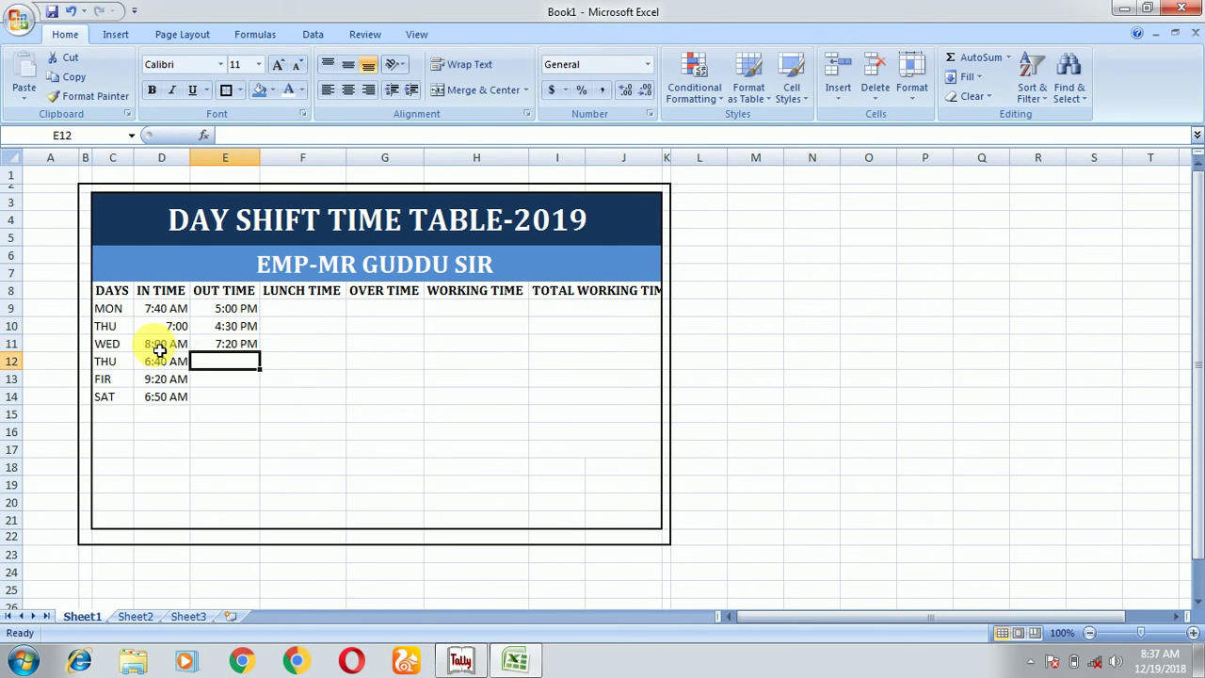
pyautogui.write('6:00 PM')
pyautogui.press('Return')
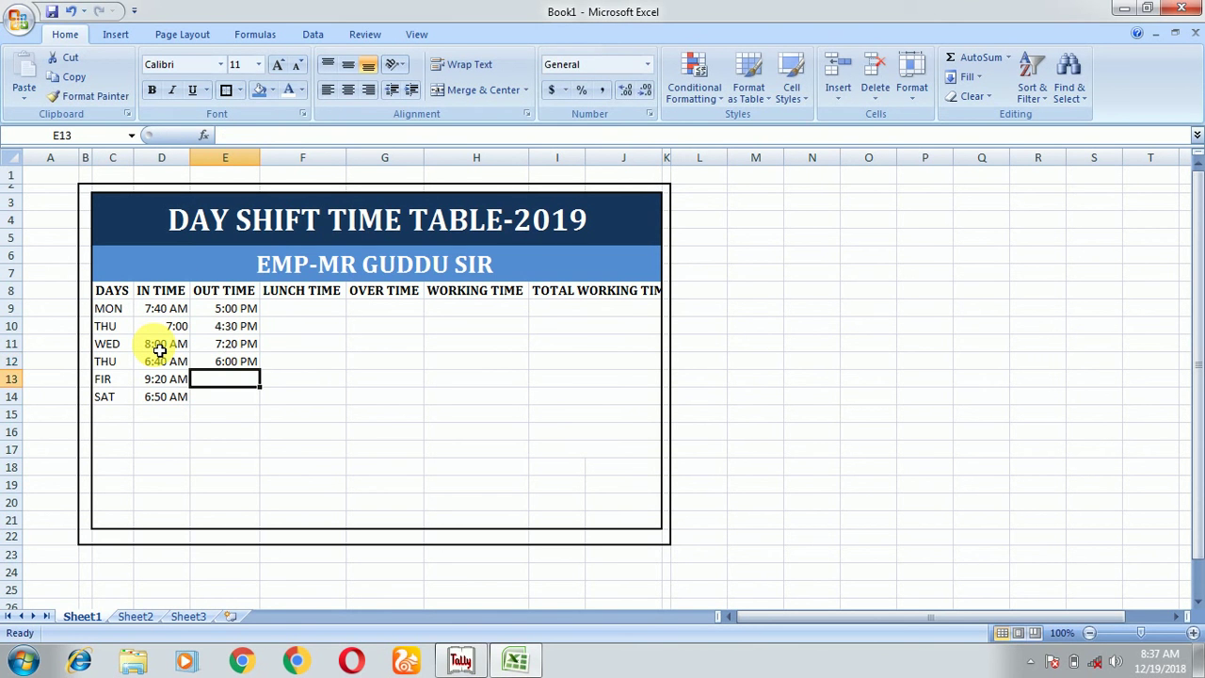
pyautogui.write('5:20 PM')
pyautogui.press('Return')
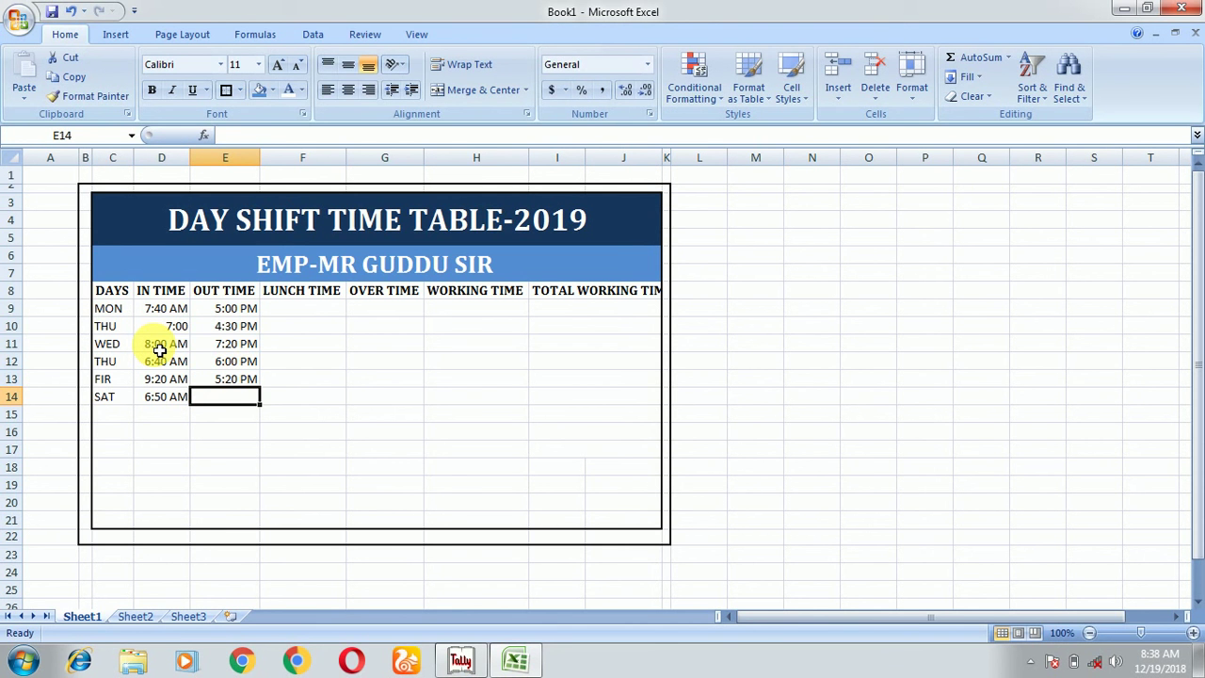
pyautogui.write('6:10 PM')
pyautogui.press('Tab')
pyautogui.press('Up')
pyautogui.press('Up')
pyautogui.press('Up')
pyautogui.press('Up')
pyautogui.press('Up')
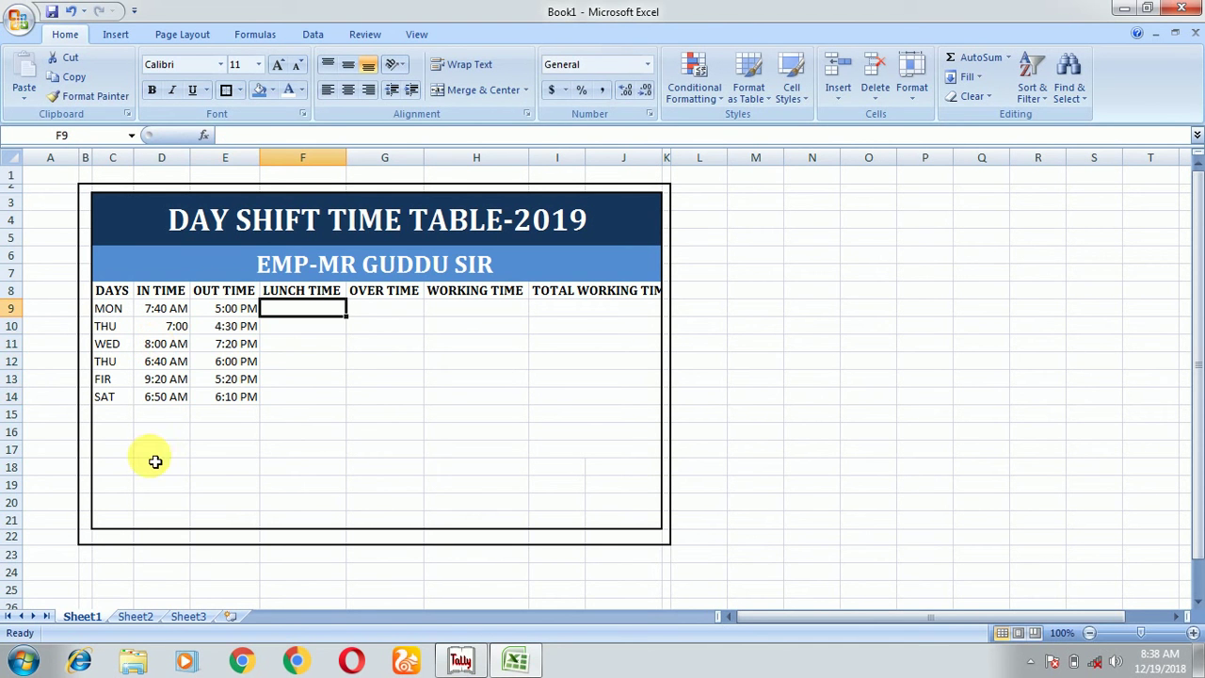
# - Enter lunch times 0:40 for MON, 0:30 for THU and 0:20 for WED
pyautogui.write('40')
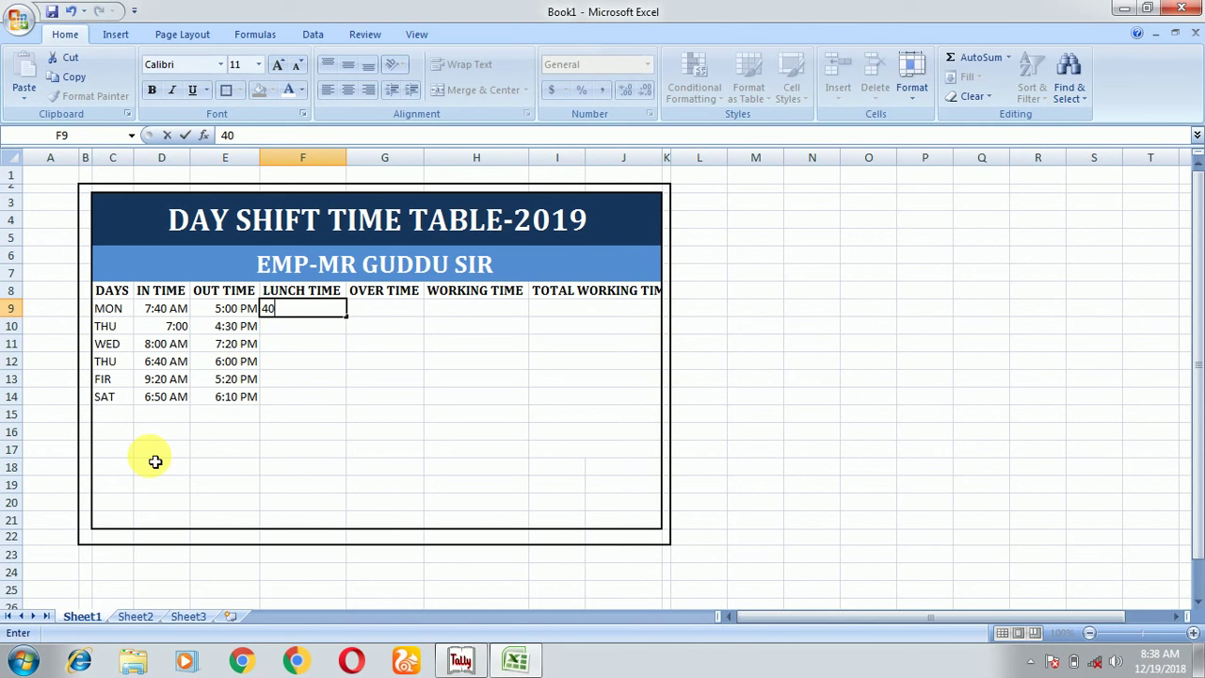
pyautogui.press('BackSpace')
pyautogui.press('BackSpace')
pyautogui.write('0')
pyautogui.write(':40')
pyautogui.press('Return')
pyautogui.write('0')
pyautogui.press('BackSpace')
pyautogui.write('0:30')
pyautogui.press('Return')
pyautogui.write(':')
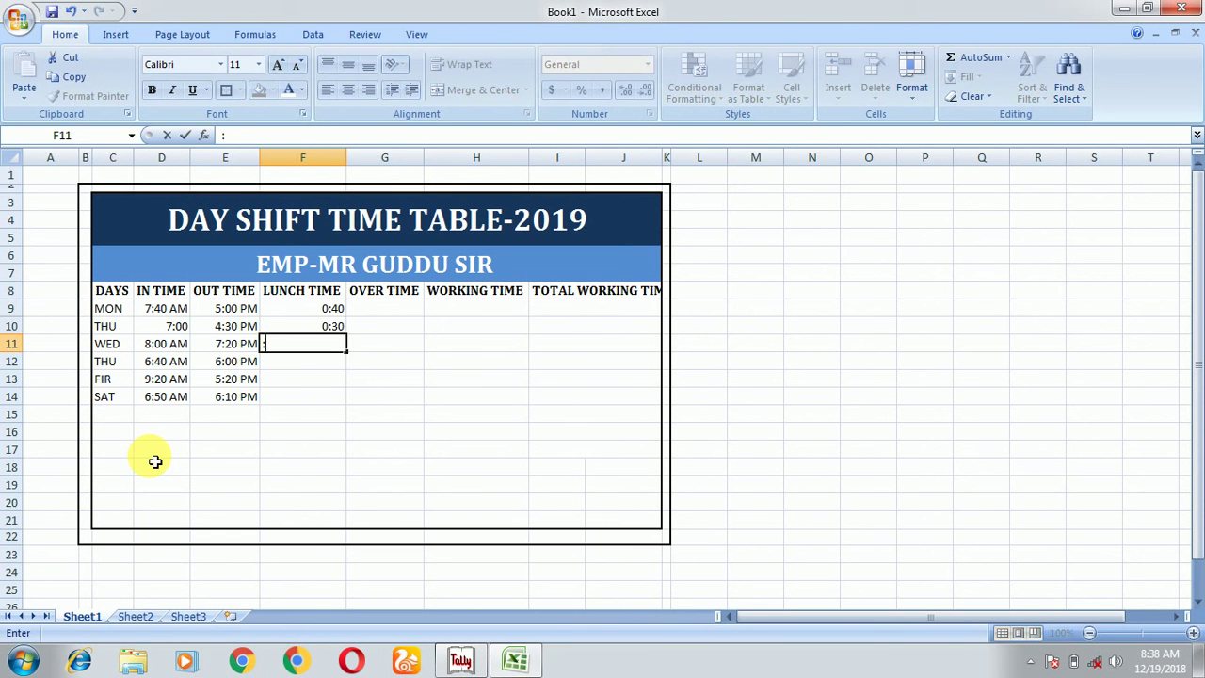
pyautogui.press('BackSpace')
pyautogui.write('0:20')
pyautogui.press('Return')
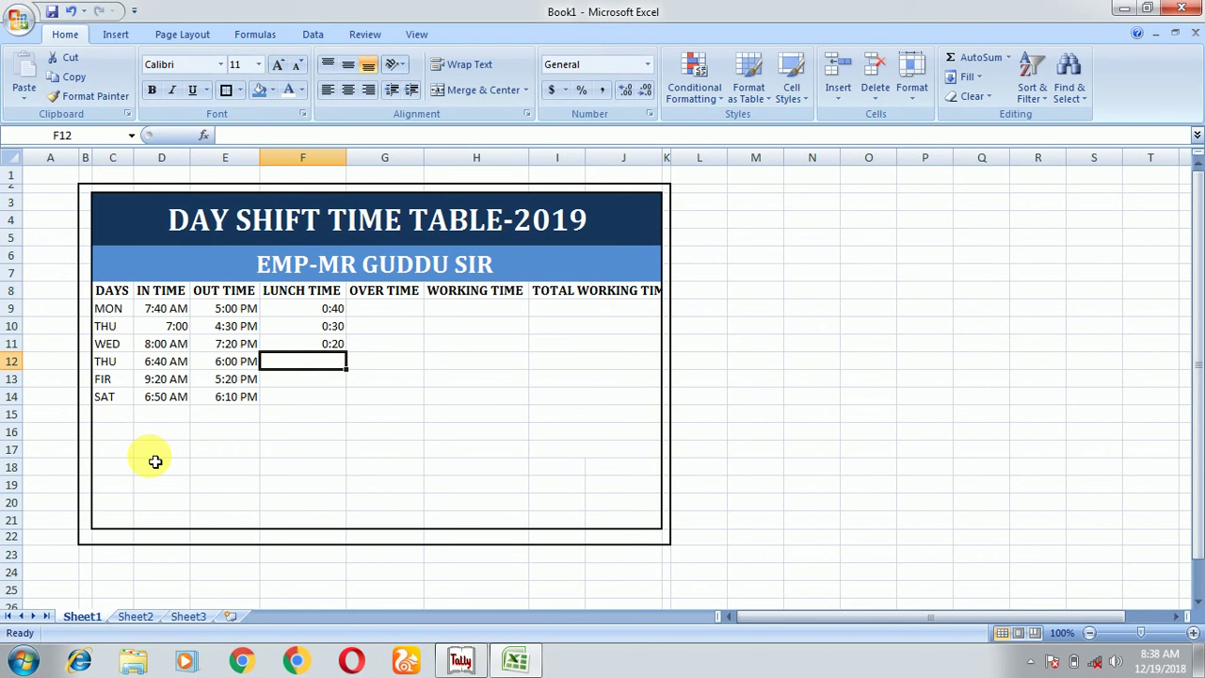
pyautogui.press('Up')
pyautogui.press('Up')
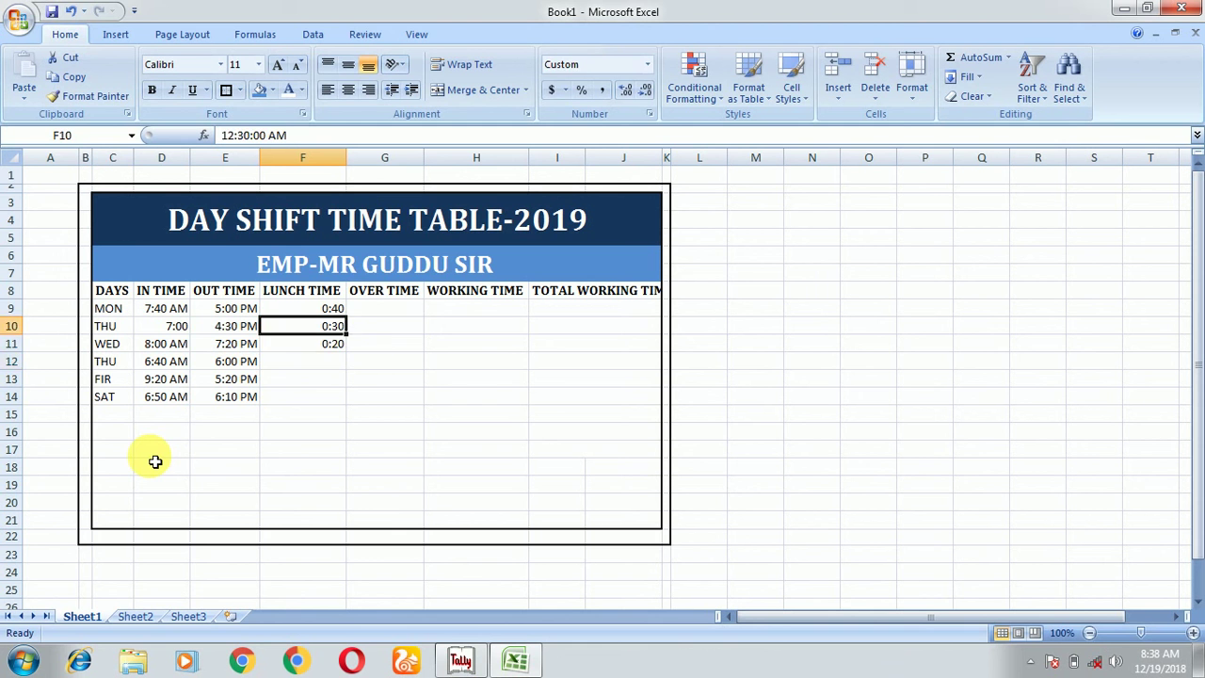
pyautogui.press('Down')
pyautogui.press('Down')
pyautogui.press('Up')
pyautogui.press('Up')
pyautogui.press('Up')
pyautogui.press('Down')
pyautogui.press('Down')
pyautogui.press('Down')
pyautogui.press('Up')
pyautogui.press('Up')
# - Clear the THU and WED lunch times and fill 0:40 down F9:F14
pyautogui.hotkey('shift', 'Down')
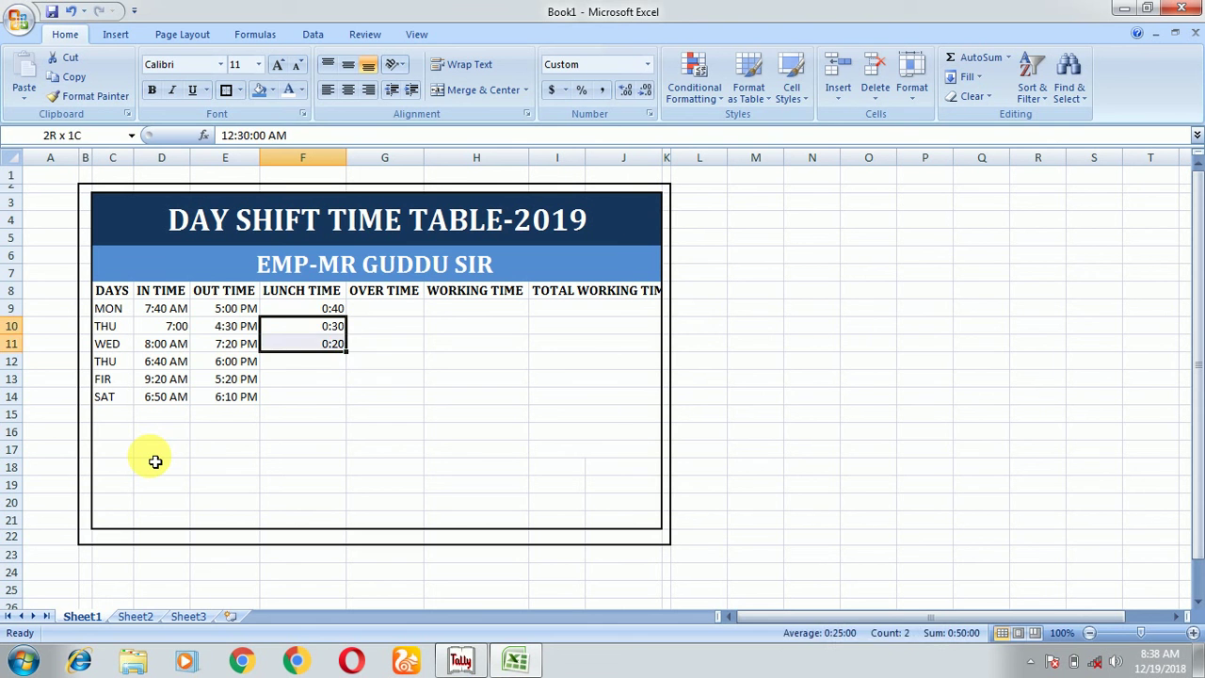
pyautogui.press('Delete')
pyautogui.press('Up')
pyautogui.hotkey('shift', 'Down')
pyautogui.hotkey('shift', 'Down')
pyautogui.hotkey('shift', 'Down')
pyautogui.hotkey('ctrl', 'd')
pyautogui.press('Right')
pyautogui.press('Up')
pyautogui.press('Down')
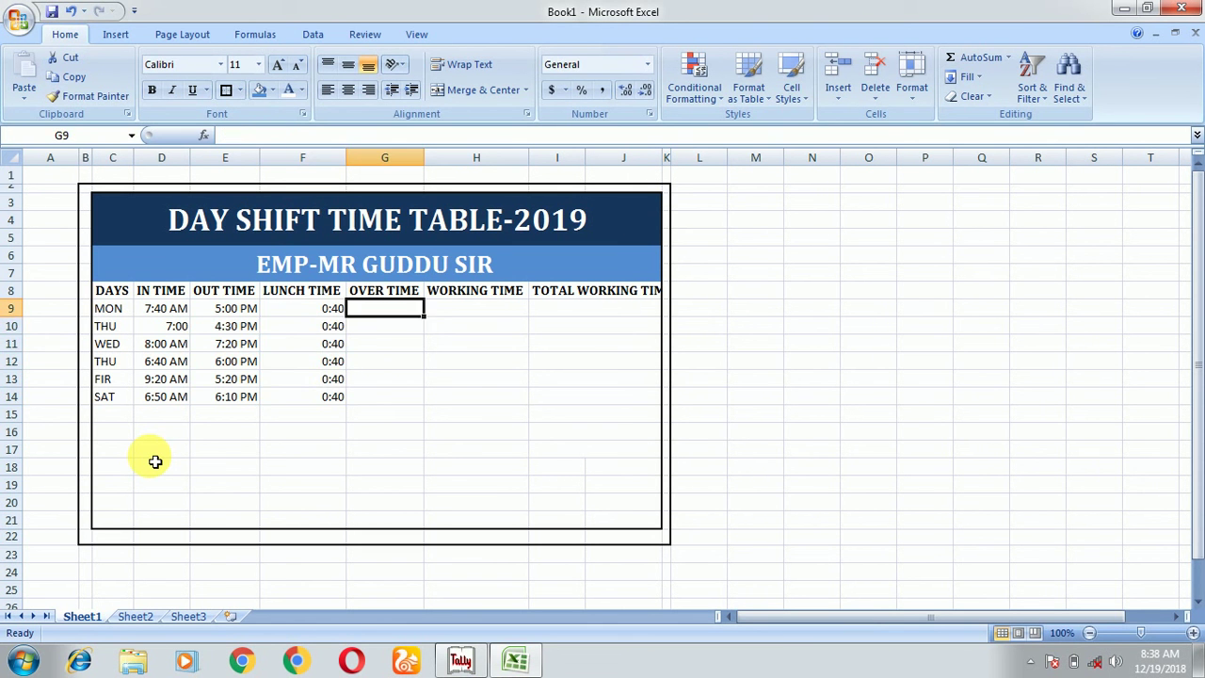
# - Enter over times 0:20, 0:40, 1:00, 0:50, 0:35 and 0:55 into G9:G14
pyautogui.write('0:20')
pyautogui.press('Return')
pyautogui.write('0')
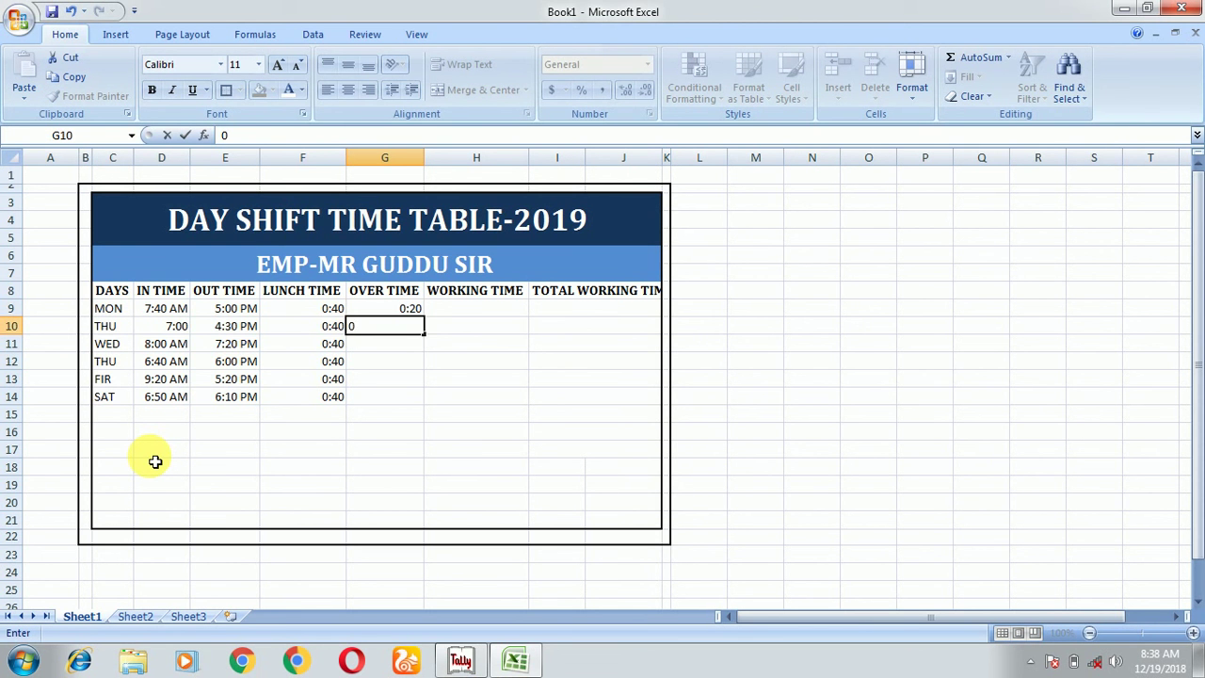
pyautogui.write(':40')
pyautogui.press('Return')
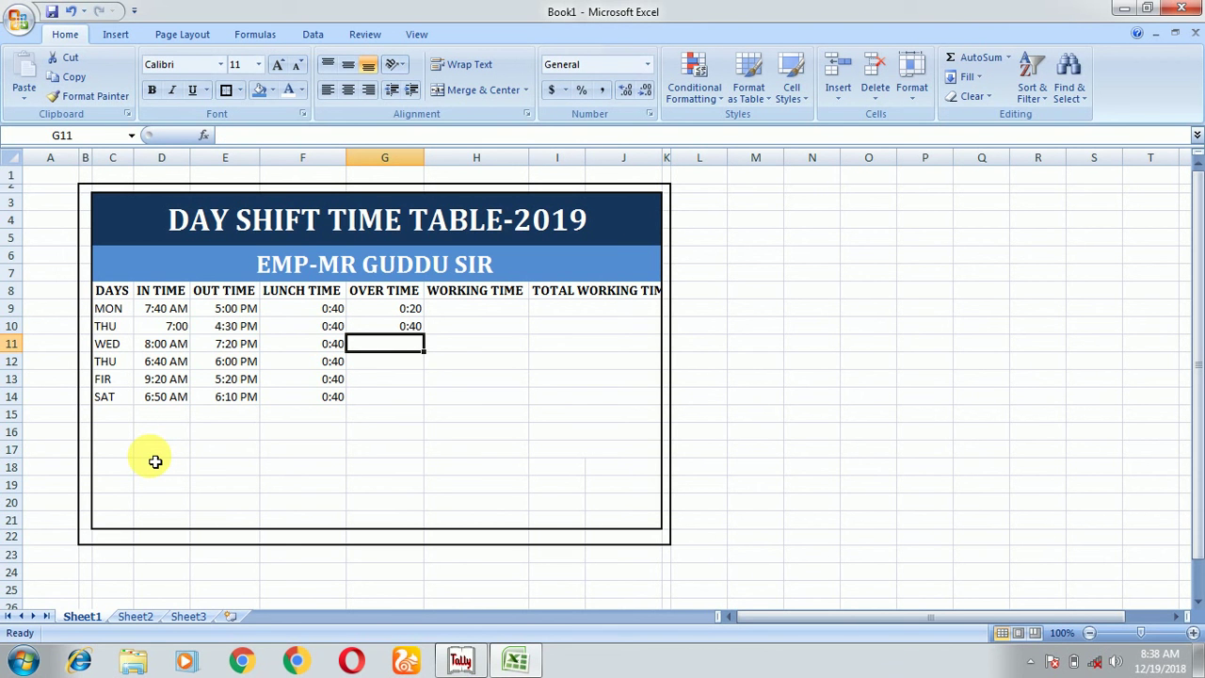
pyautogui.write('1')
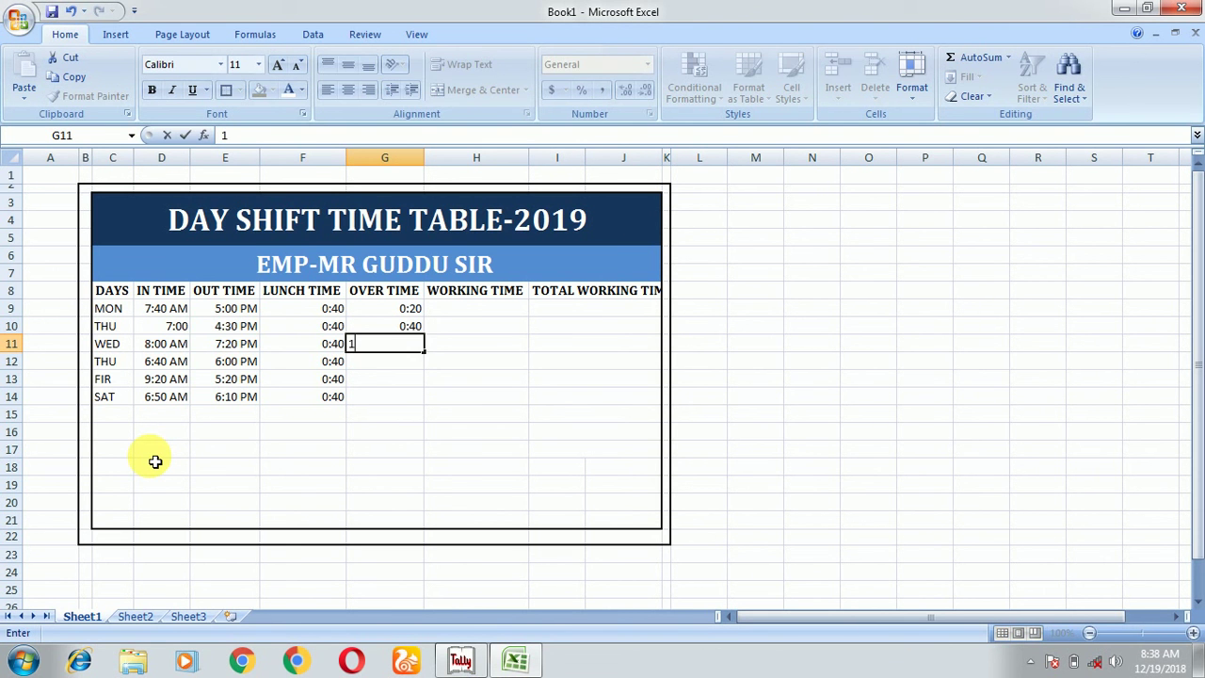
pyautogui.write(':')
pyautogui.write('00')
pyautogui.press('Return')
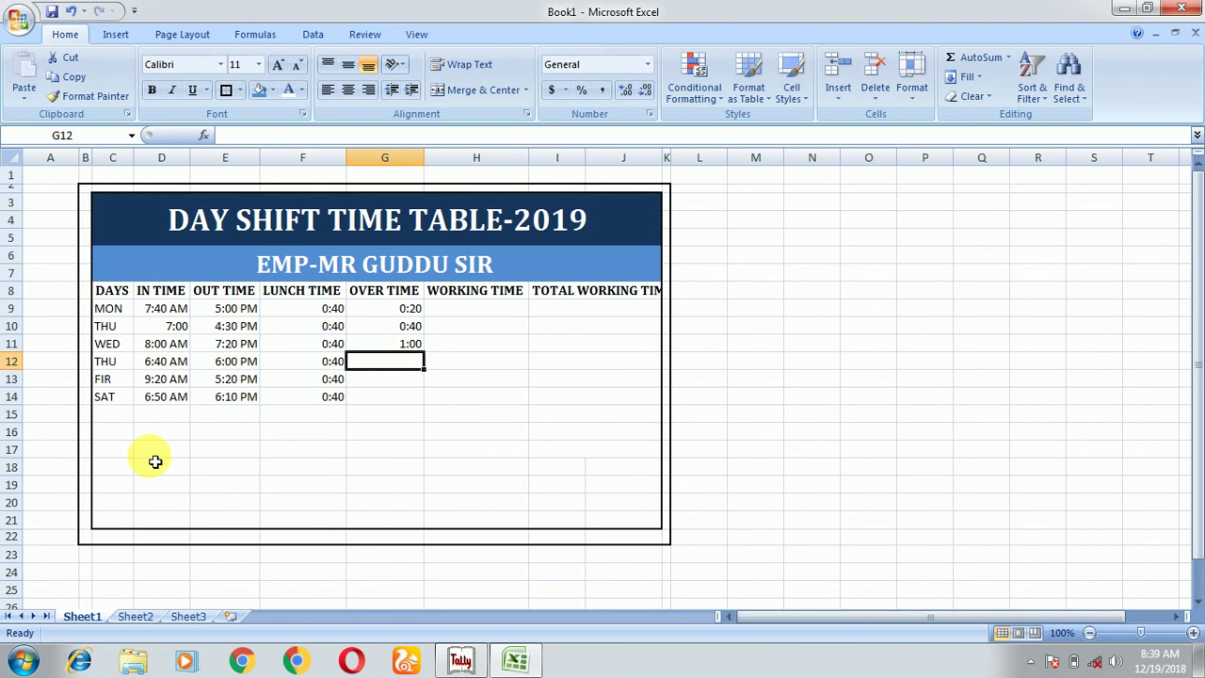
pyautogui.write('0:50')
pyautogui.press('Return')
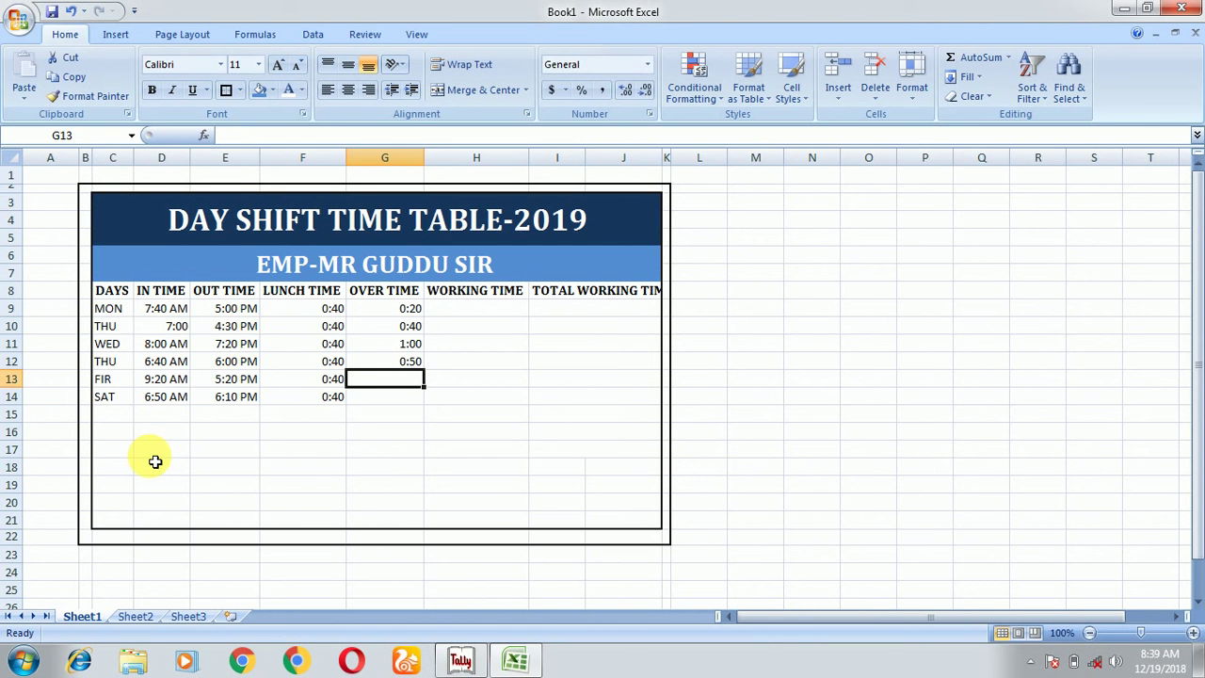
pyautogui.write('0:')
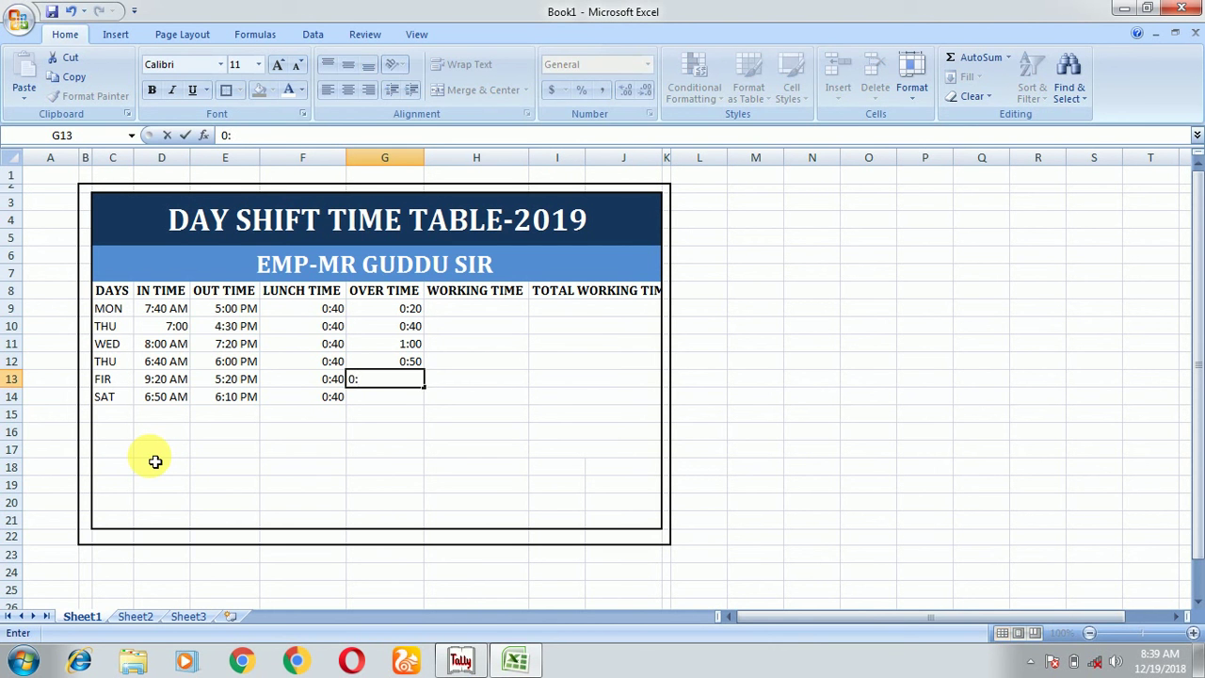
pyautogui.write('35')
pyautogui.press('Return')
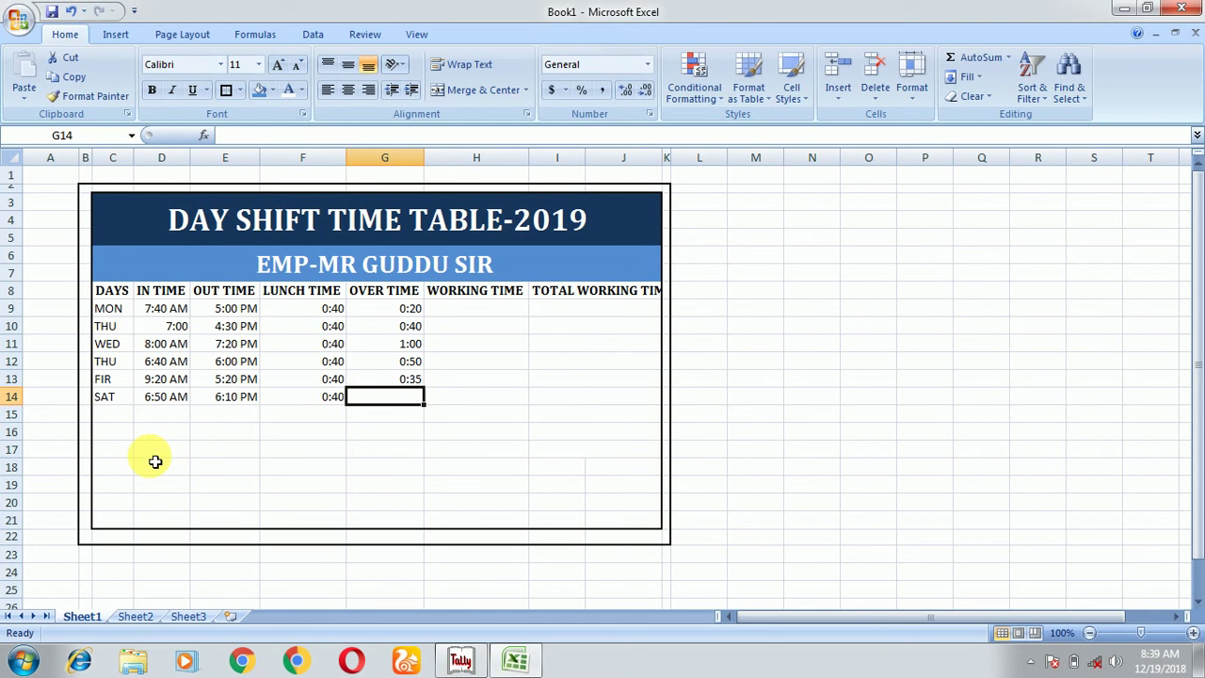
pyautogui.write('0')
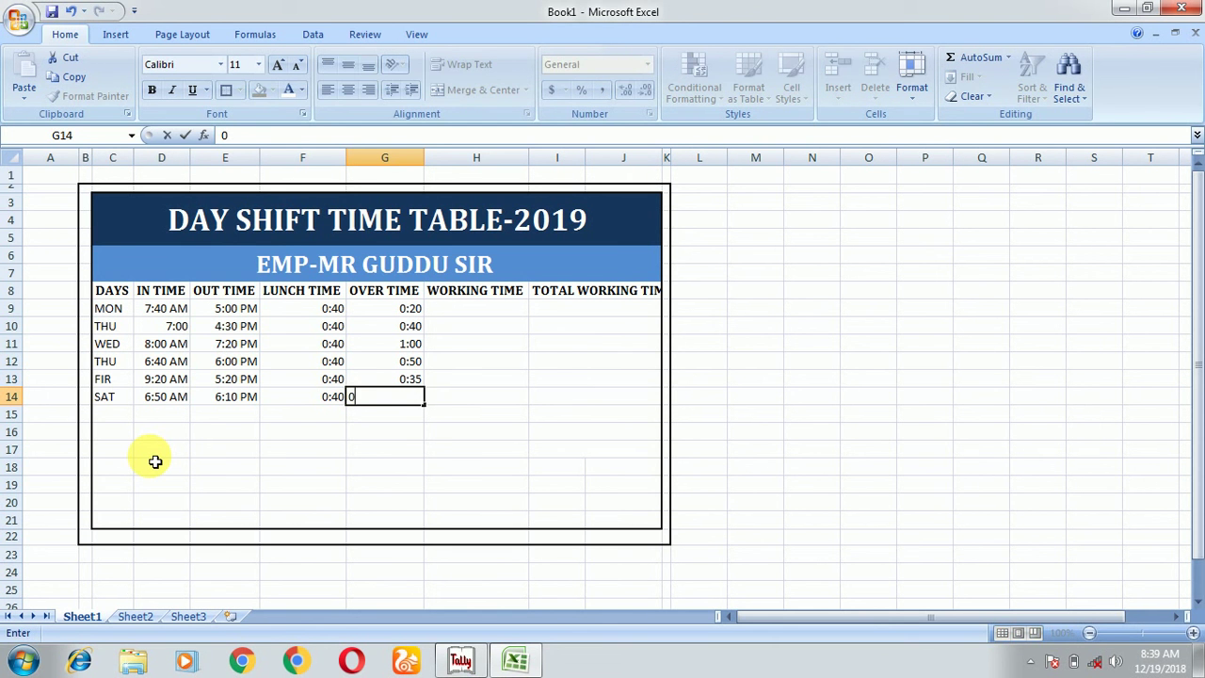
pyautogui.write(':55')
pyautogui.press('Return')
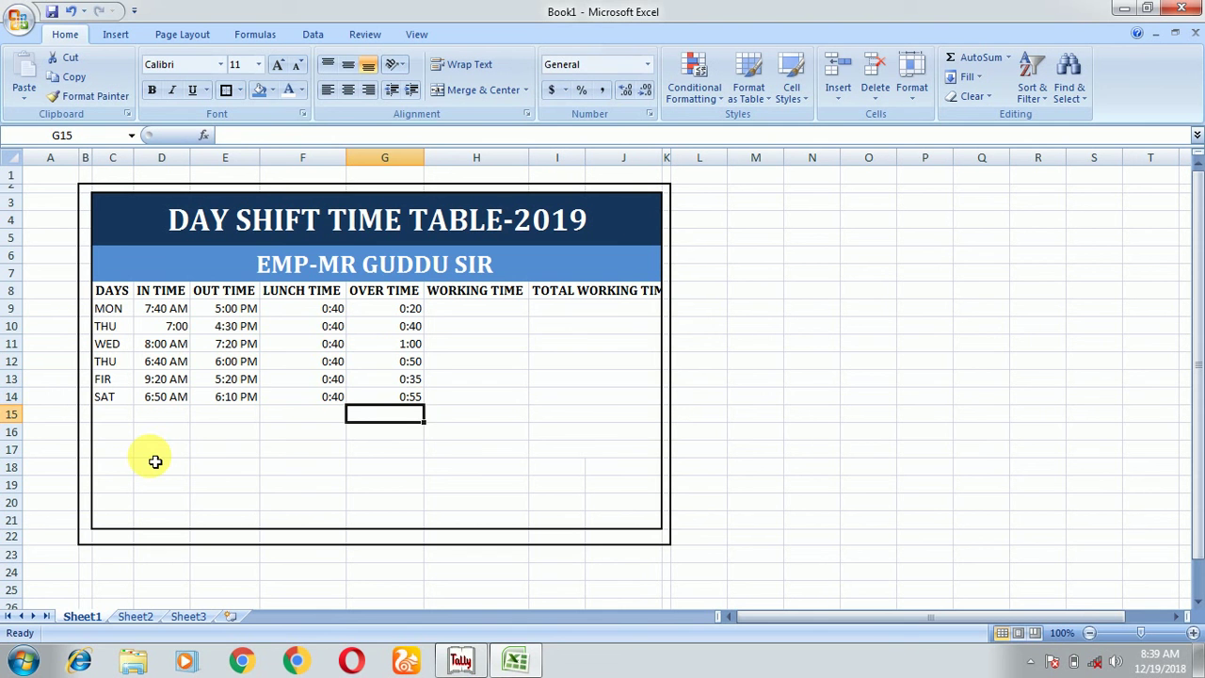
pyautogui.click(448, 308)
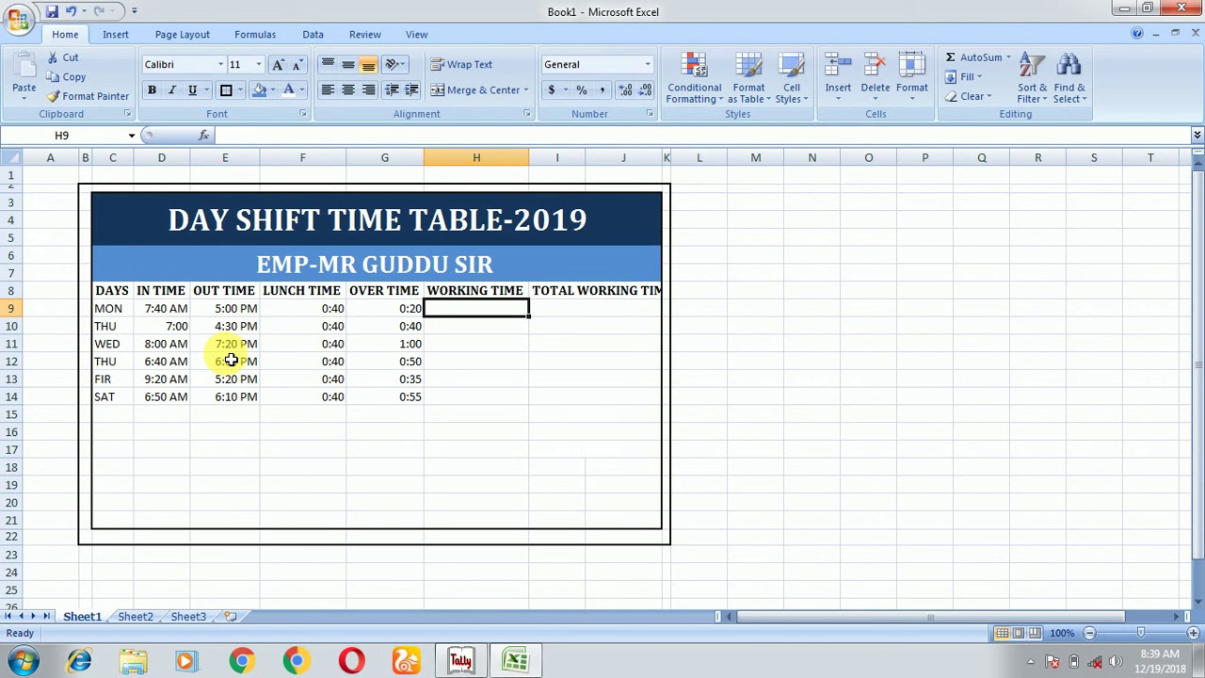
# - Enter MON's working time =E9-D9 and total working time =H9+G9-F9
pyautogui.write('=')
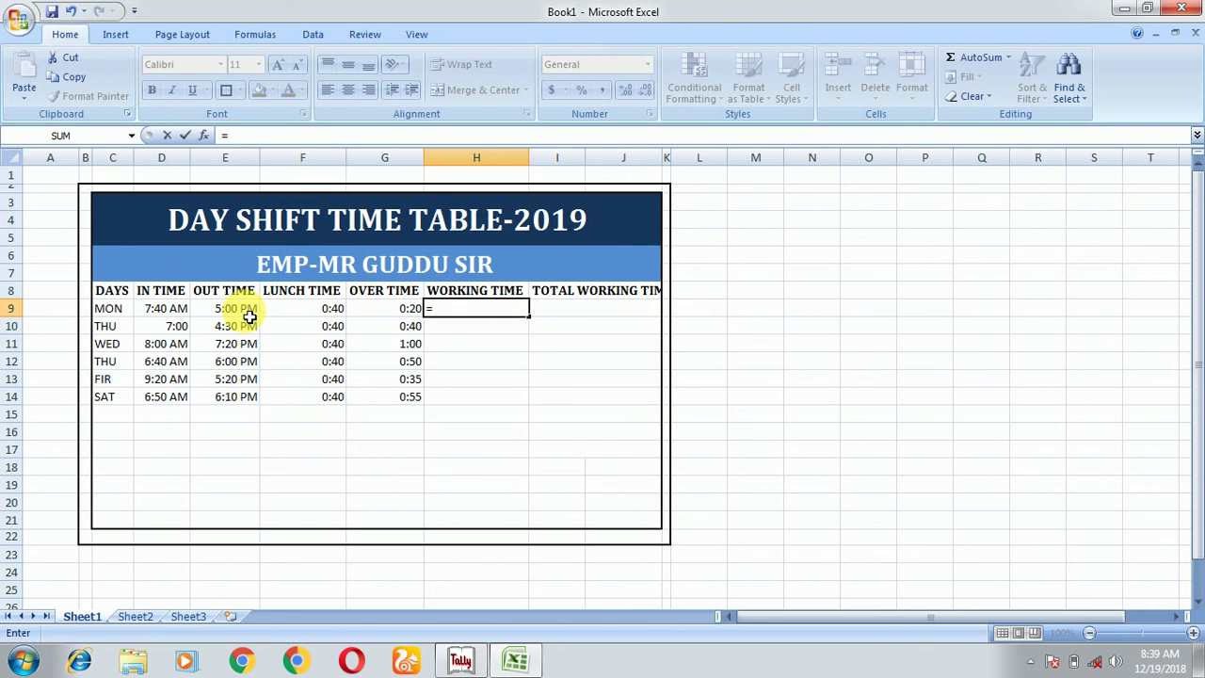
pyautogui.click(250, 315)
pyautogui.write('-')
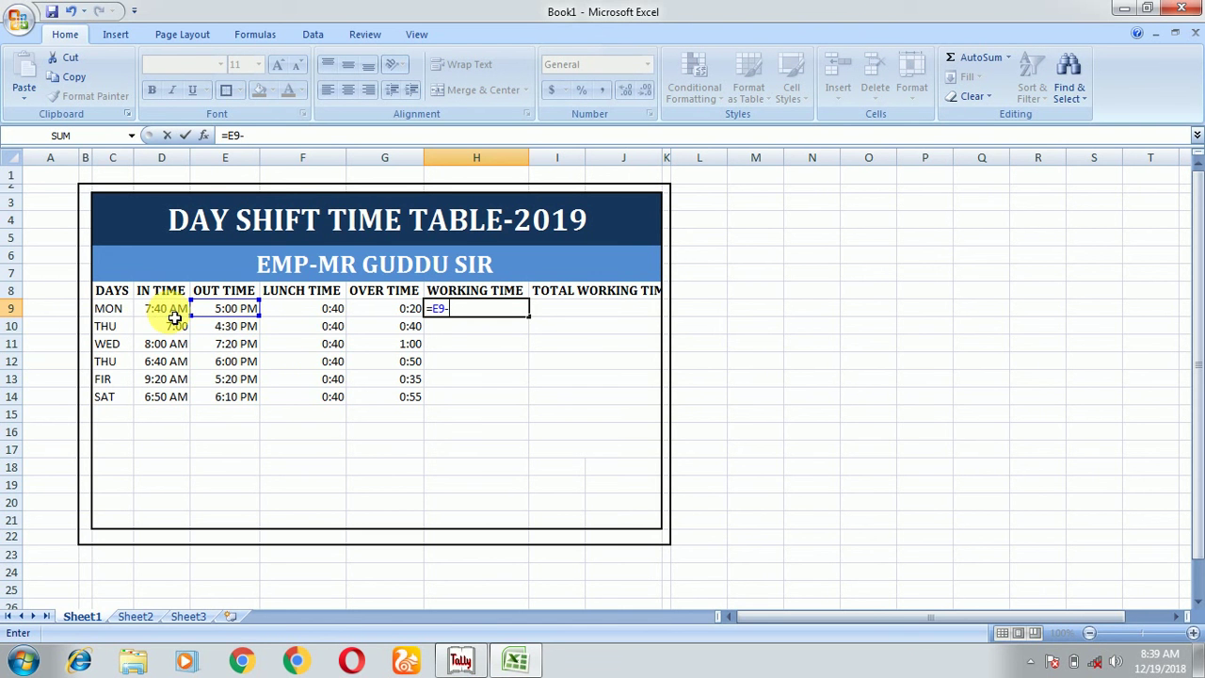
pyautogui.click(175, 316)
pyautogui.press('Return')
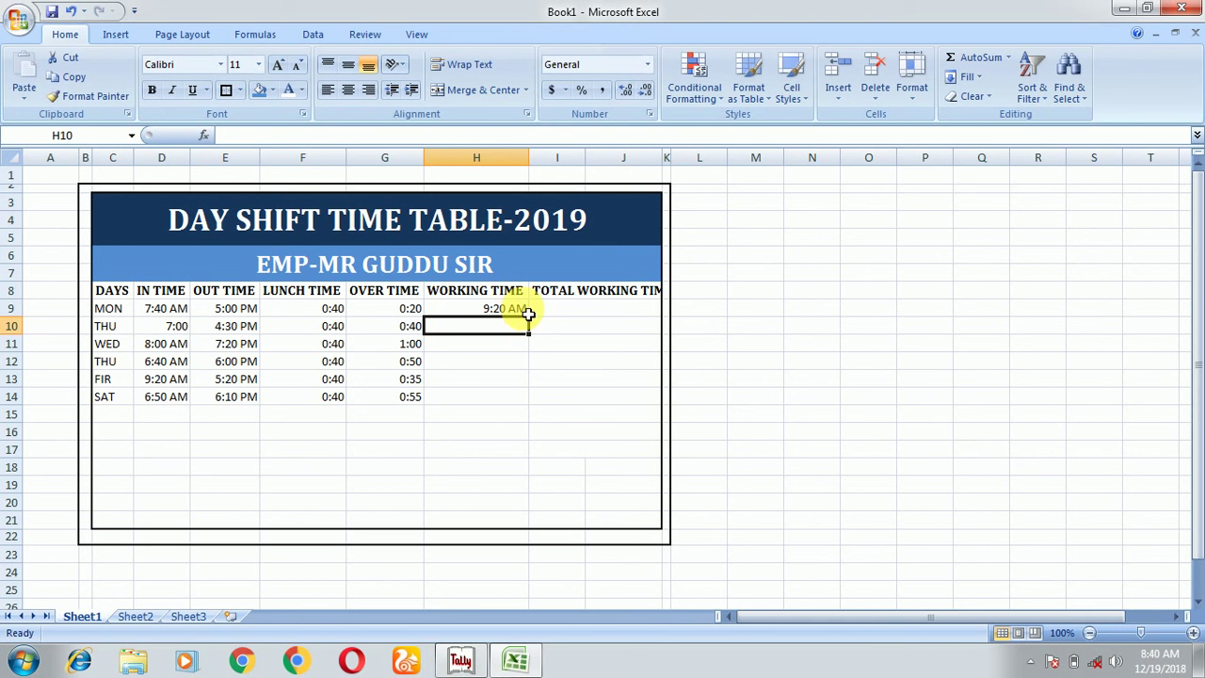
pyautogui.click(545, 309)
pyautogui.write('=')
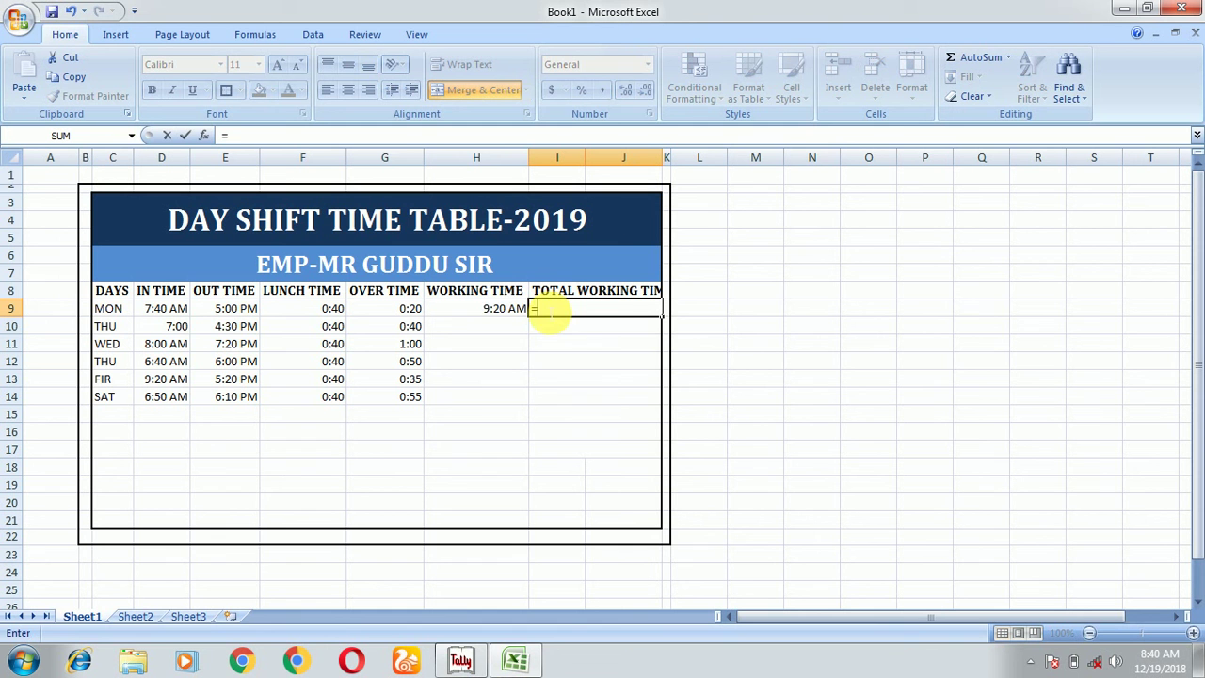
pyautogui.click(506, 311)
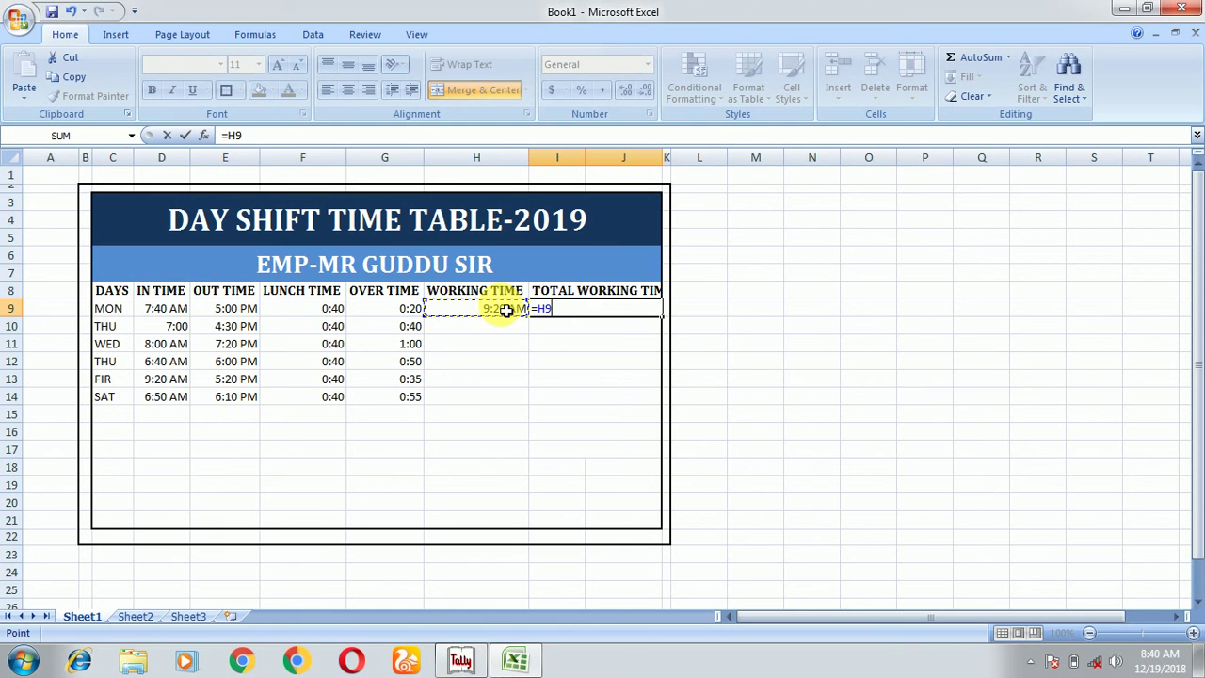
pyautogui.write('+')
pyautogui.click(397, 313)
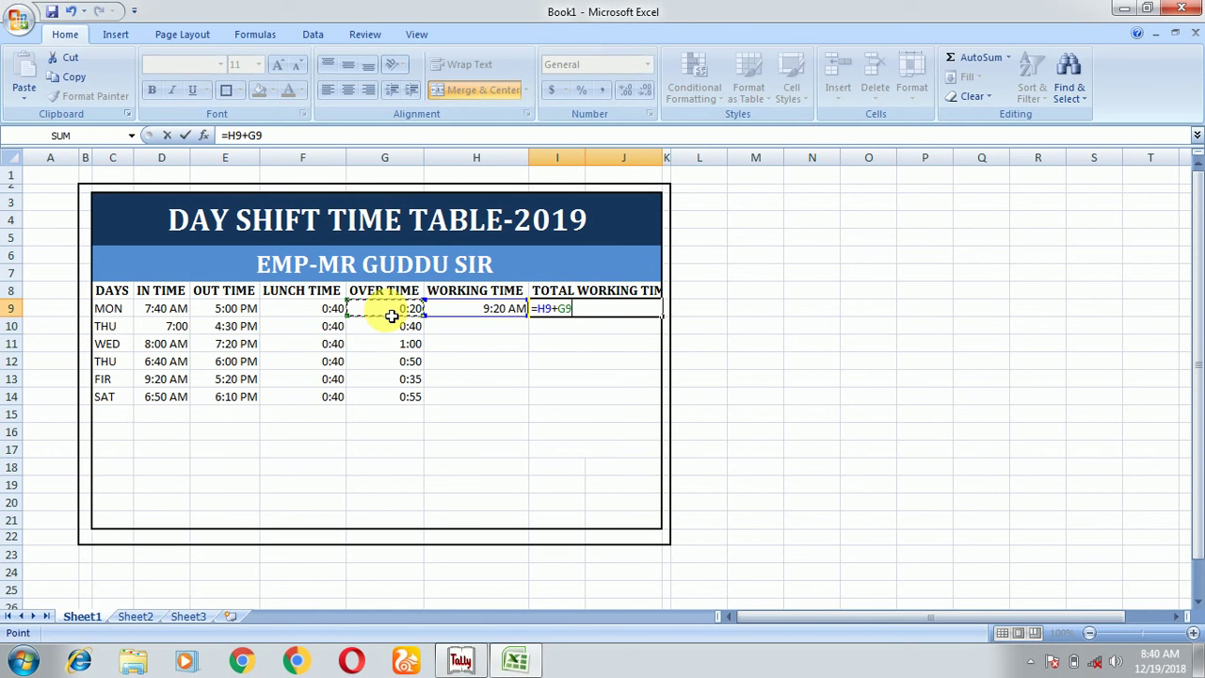
pyautogui.write('-')
pyautogui.click(321, 313)
pyautogui.press('Return')
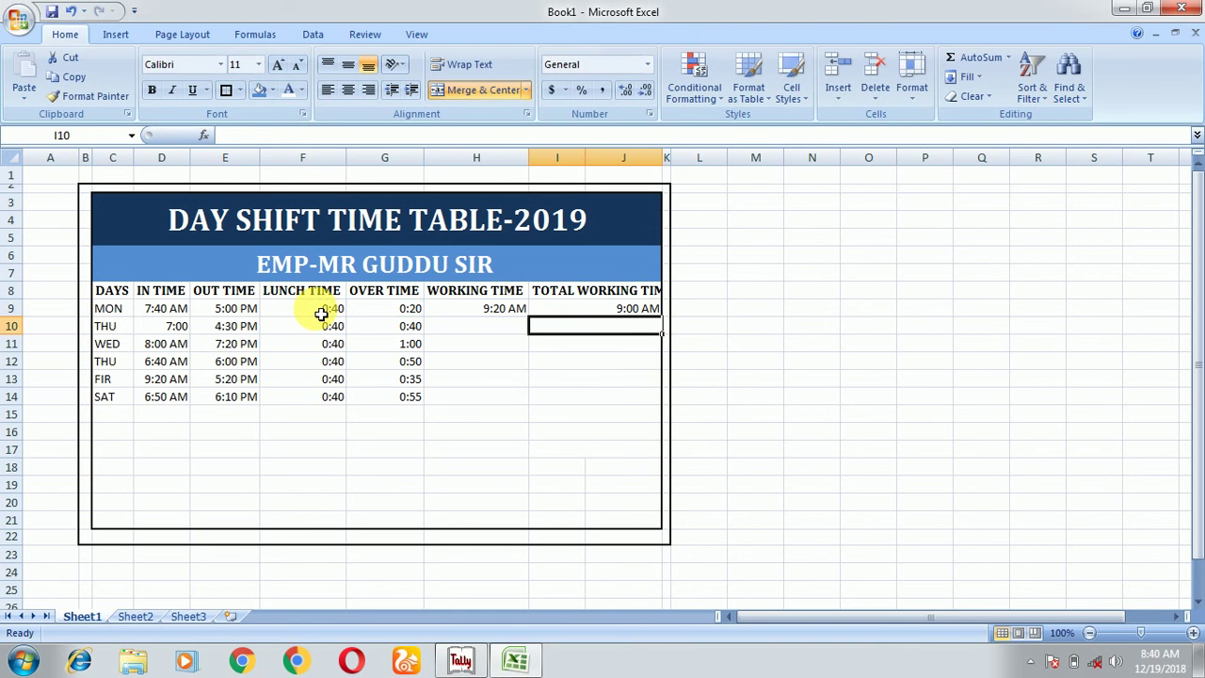
# - Enter THU's working time =E10-D10 and total working time =H10+G10-F10
pyautogui.click(484, 335)
pyautogui.write('=')
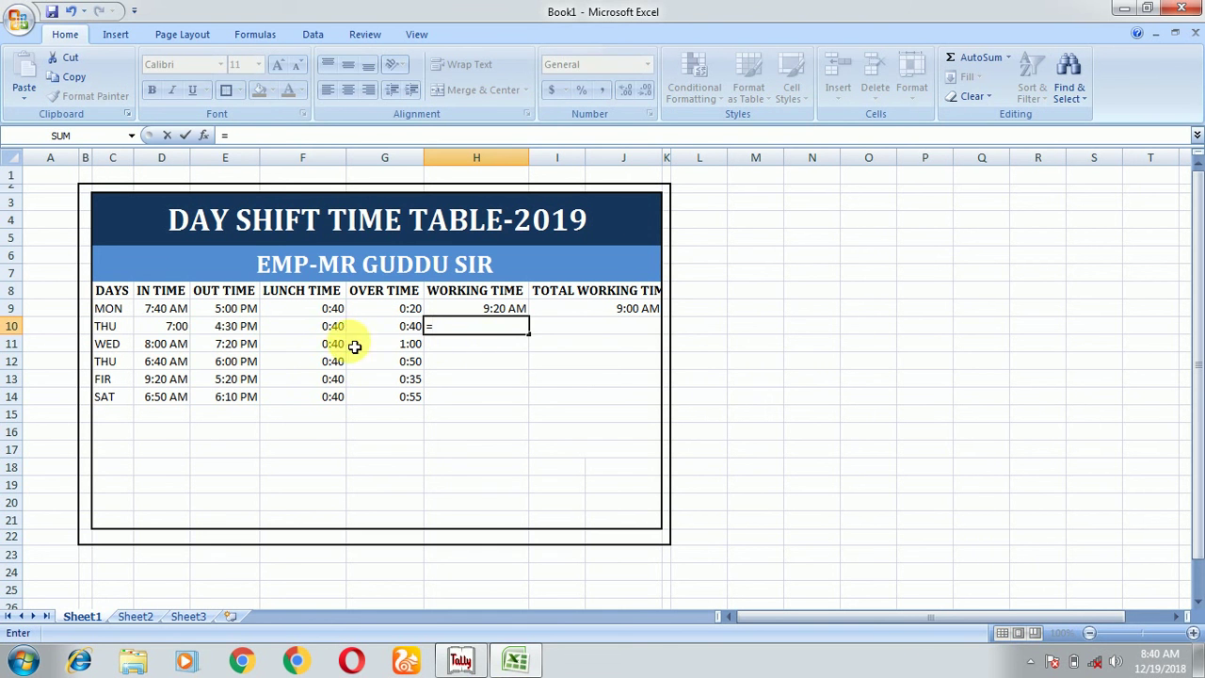
pyautogui.click(231, 333)
pyautogui.write('-')
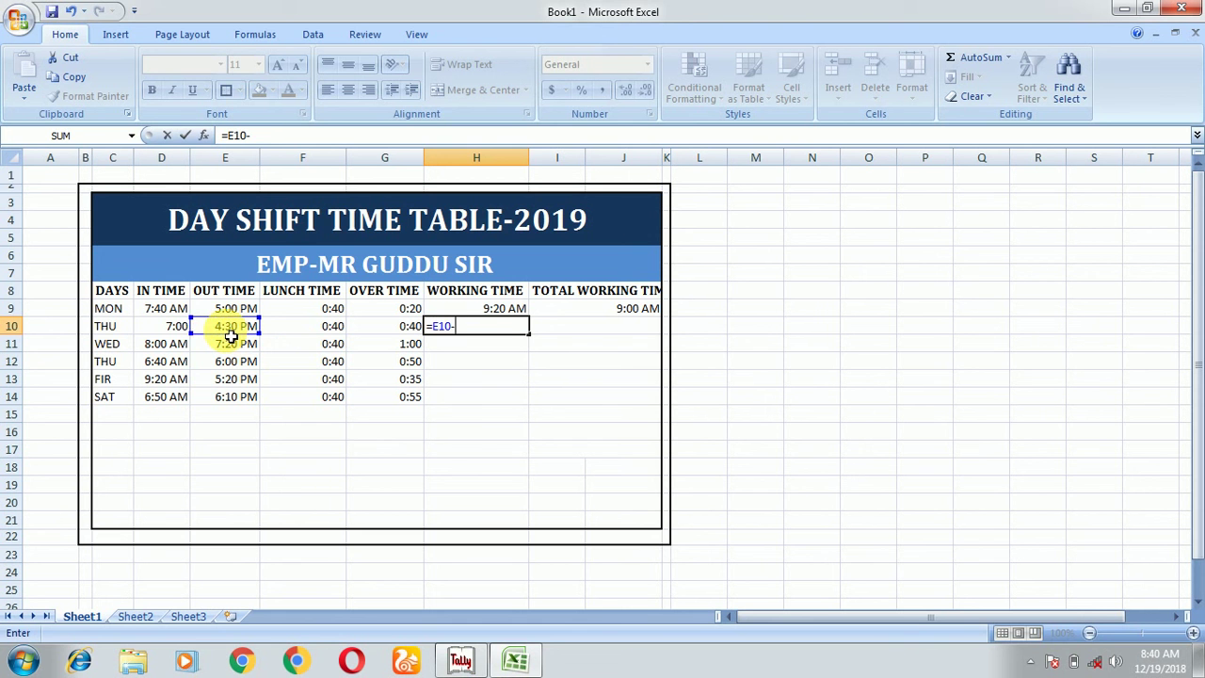
pyautogui.click(180, 326)
pyautogui.click(180, 327)
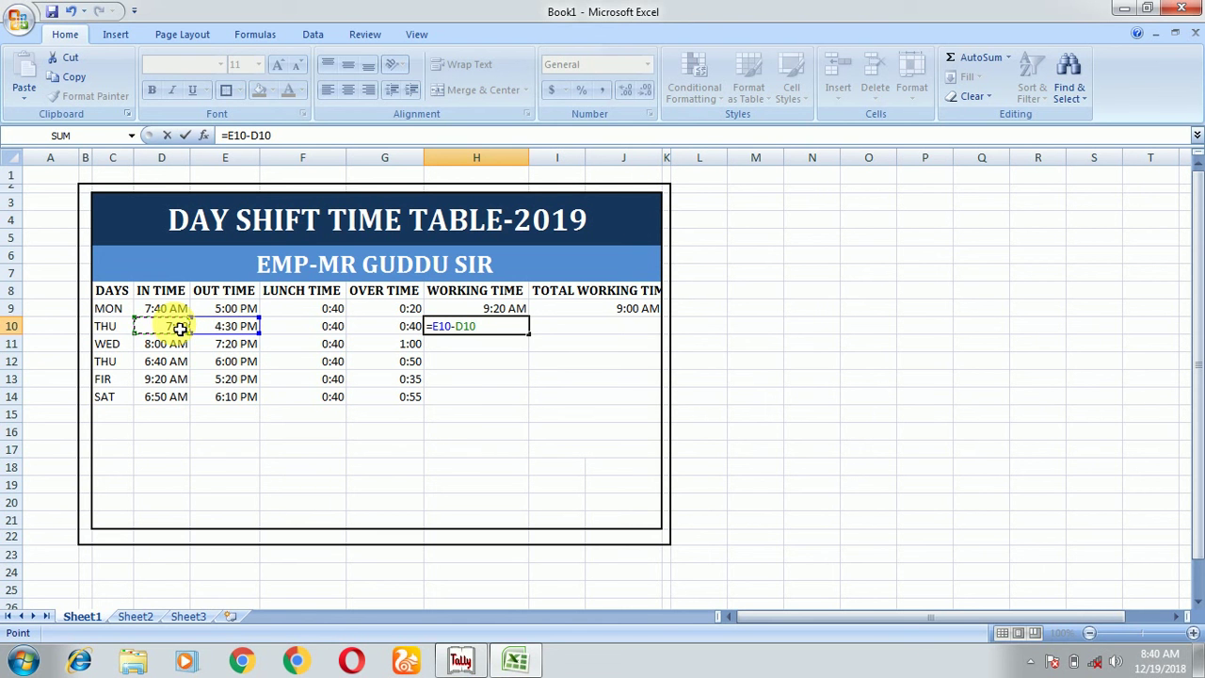
pyautogui.press('Return')
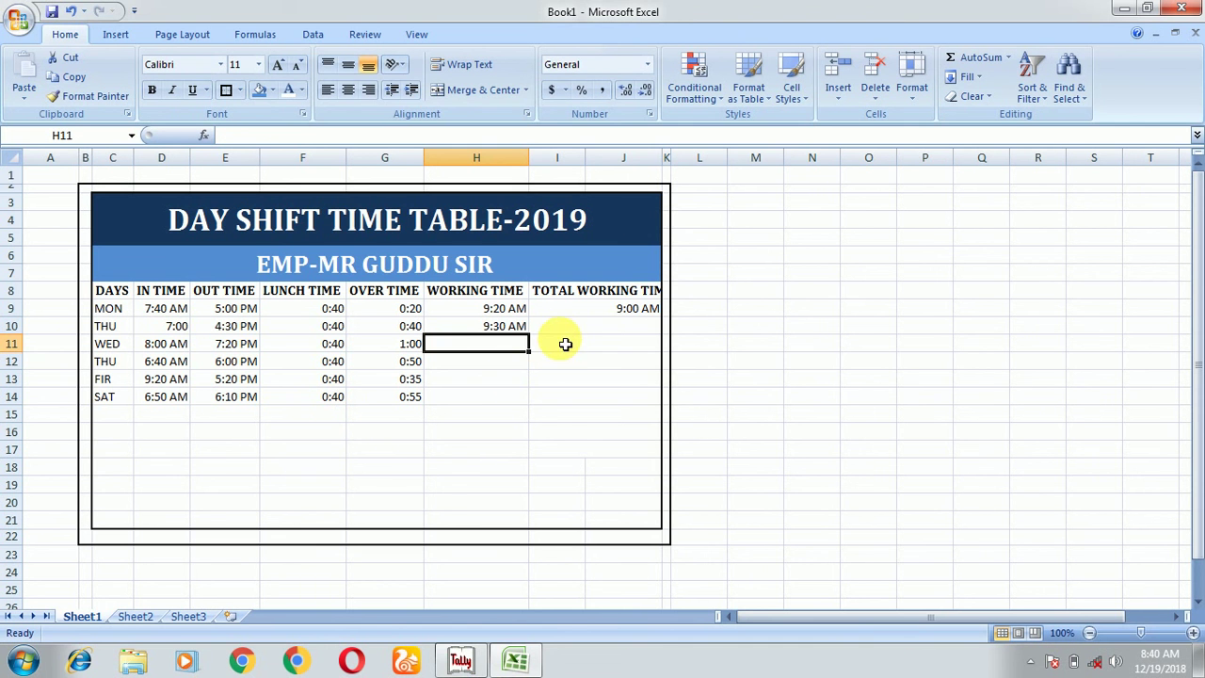
pyautogui.click(560, 331)
pyautogui.write('=')
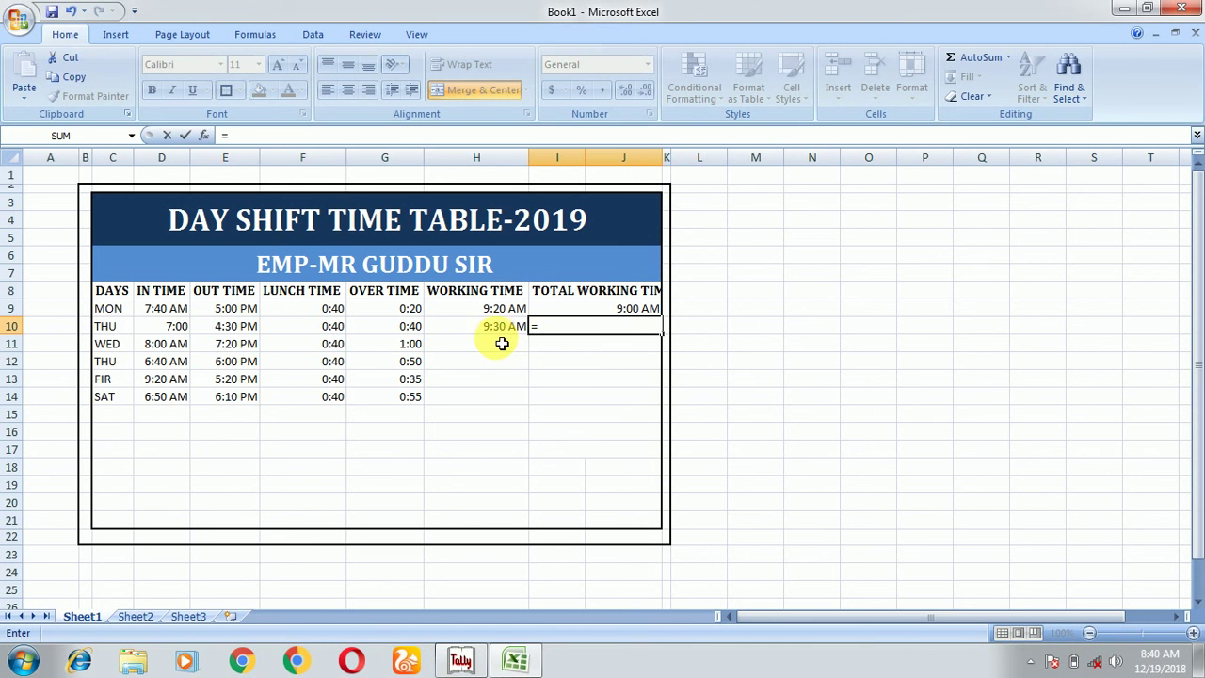
pyautogui.click(502, 337)
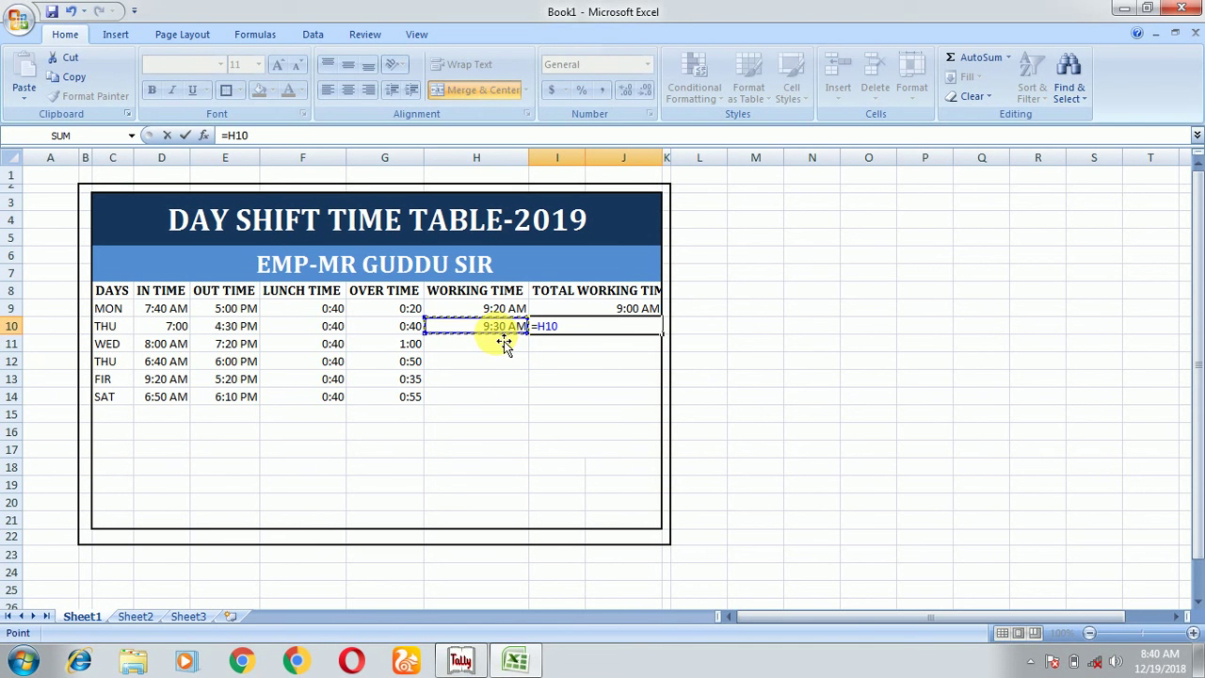
pyautogui.click(413, 336)
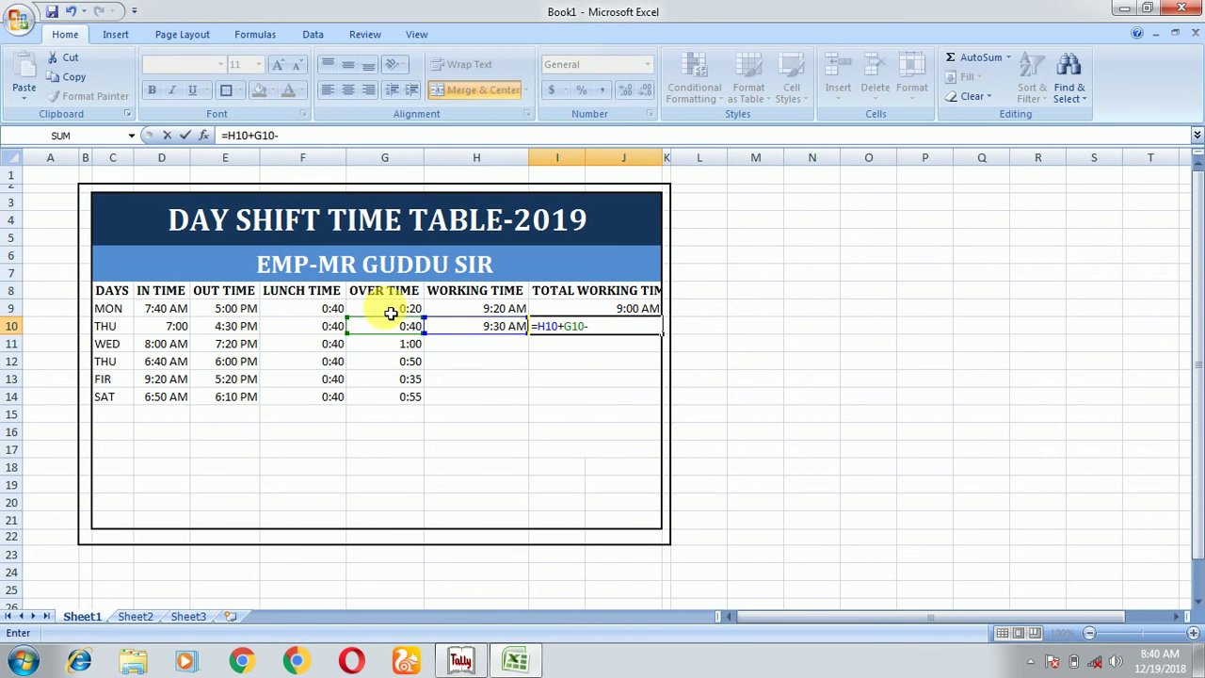
pyautogui.click(338, 331)
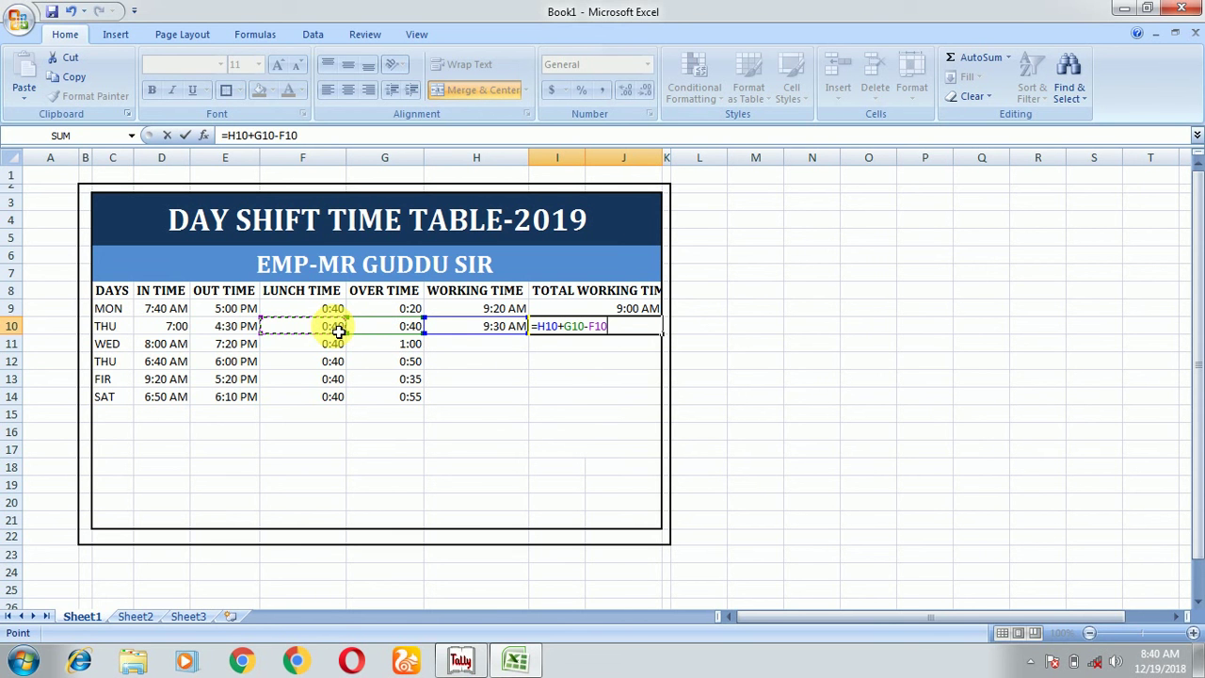
pyautogui.press('Return')
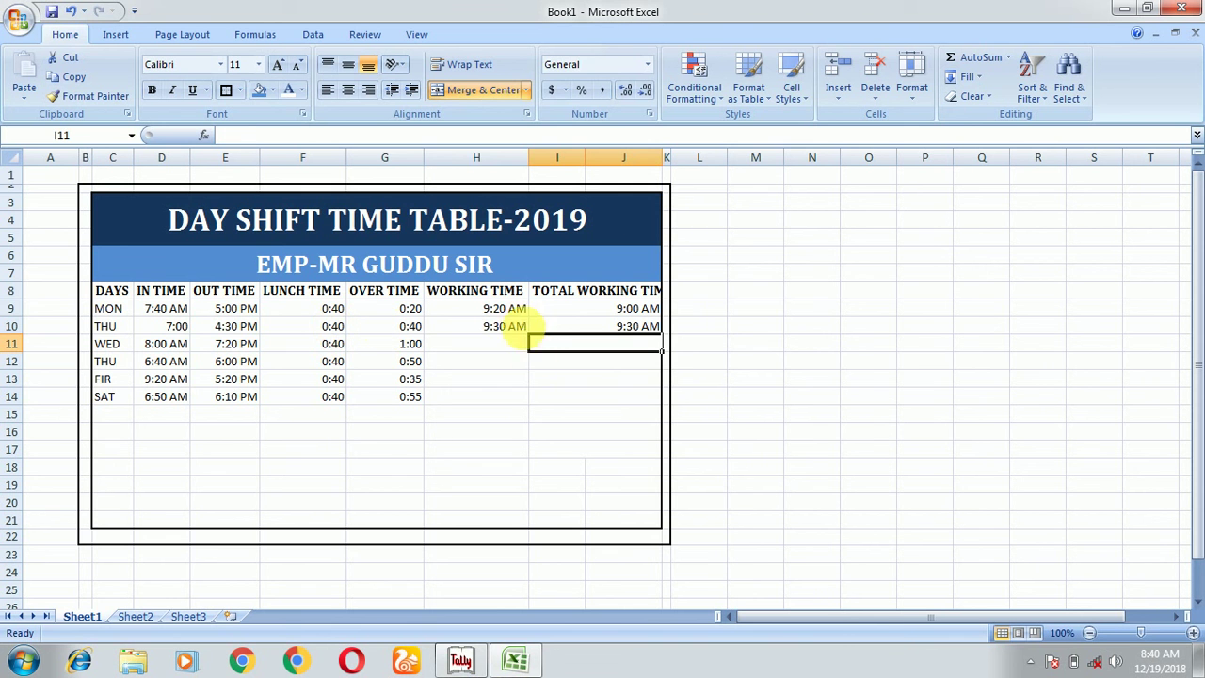
pyautogui.moveTo(514, 311); pyautogui.dragTo(538, 414)
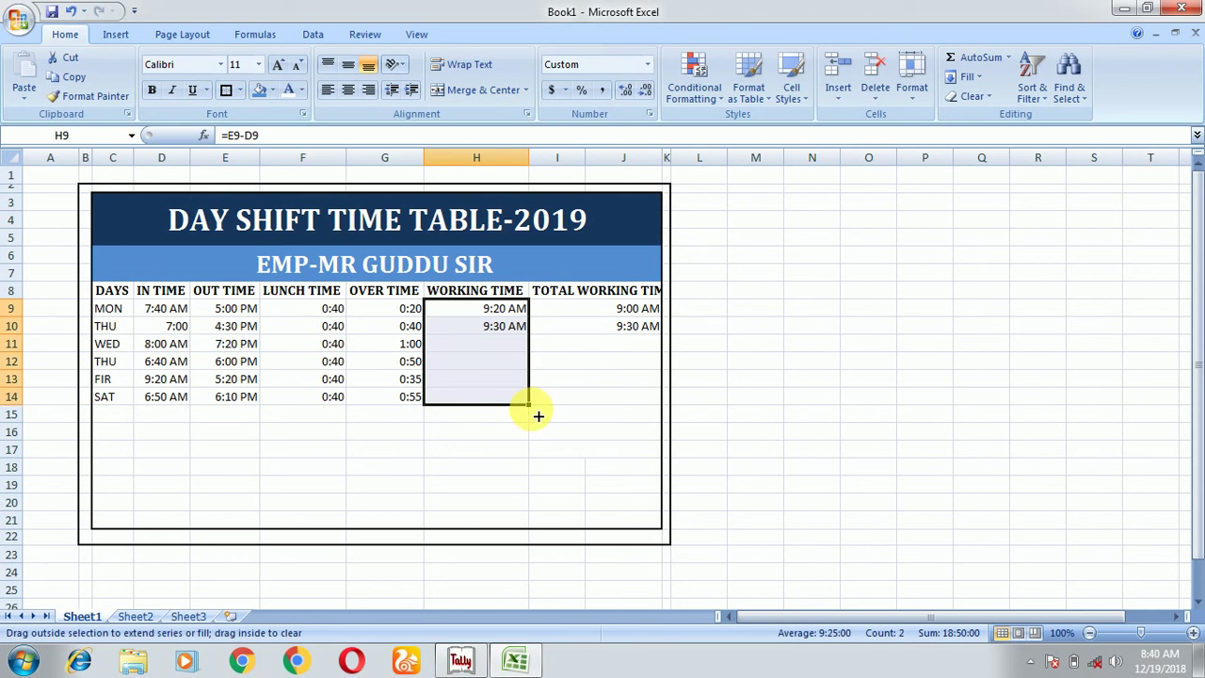
# - Fill the working and total working time formulas down to the SAT row
pyautogui.moveTo(602, 312); pyautogui.dragTo(652, 336)
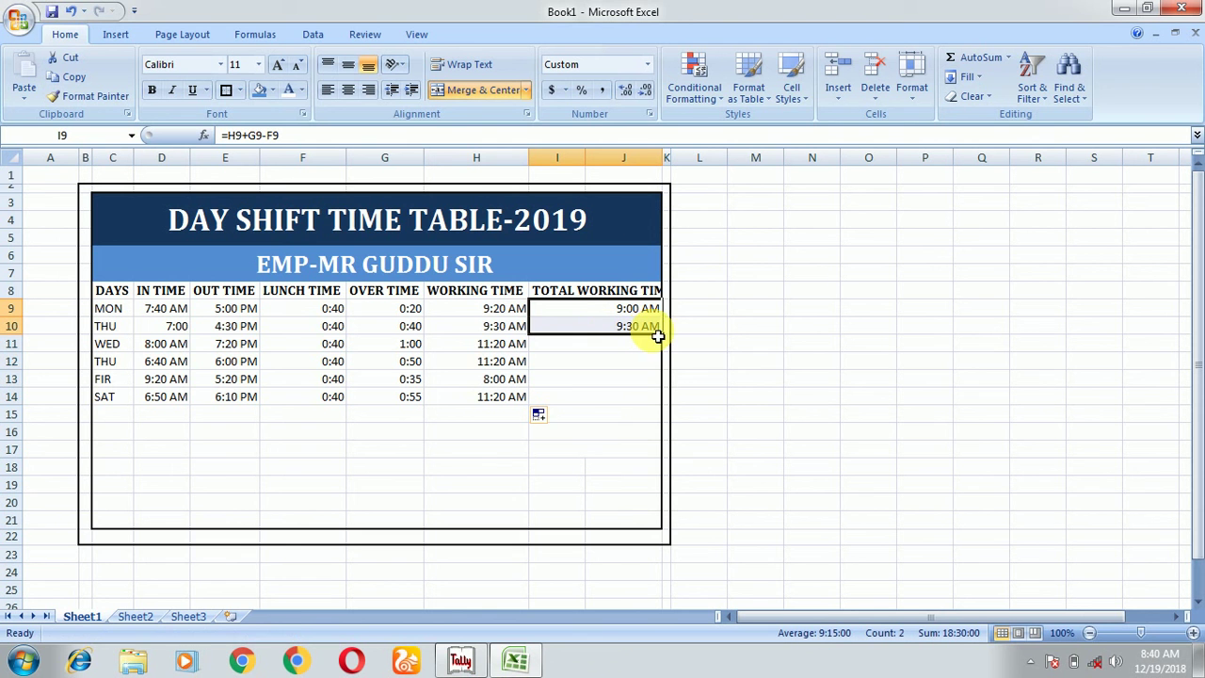
pyautogui.moveTo(666, 339); pyautogui.dragTo(668, 411)
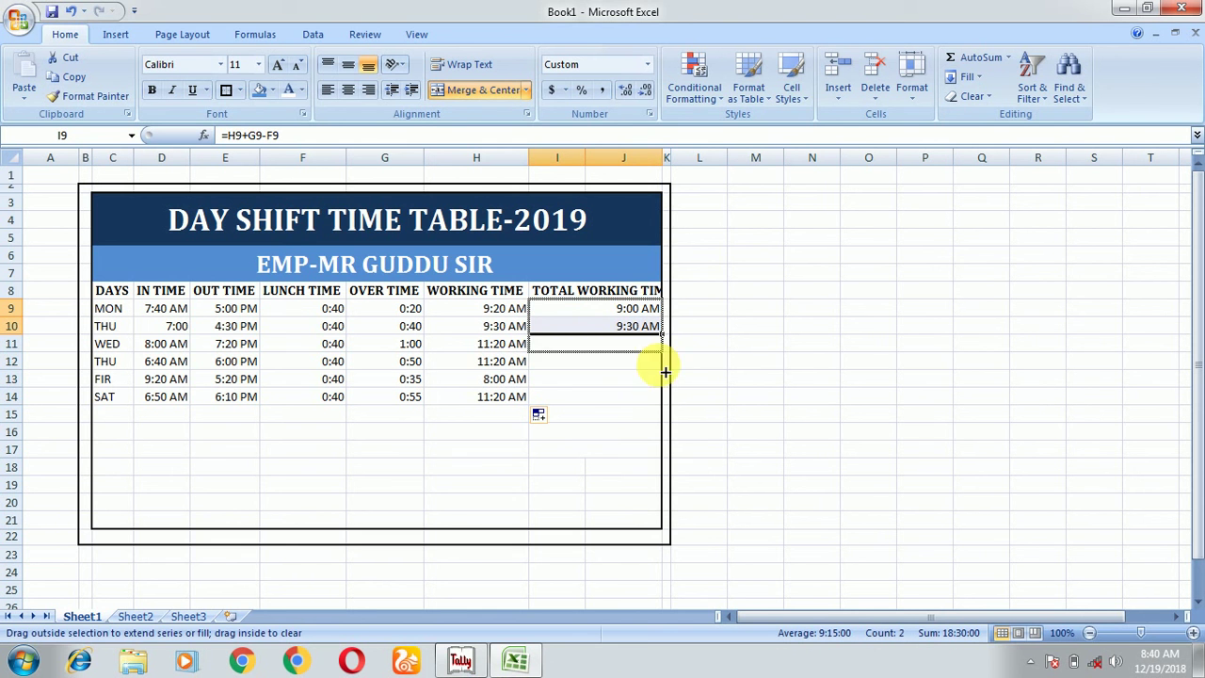
pyautogui.click(384, 474)
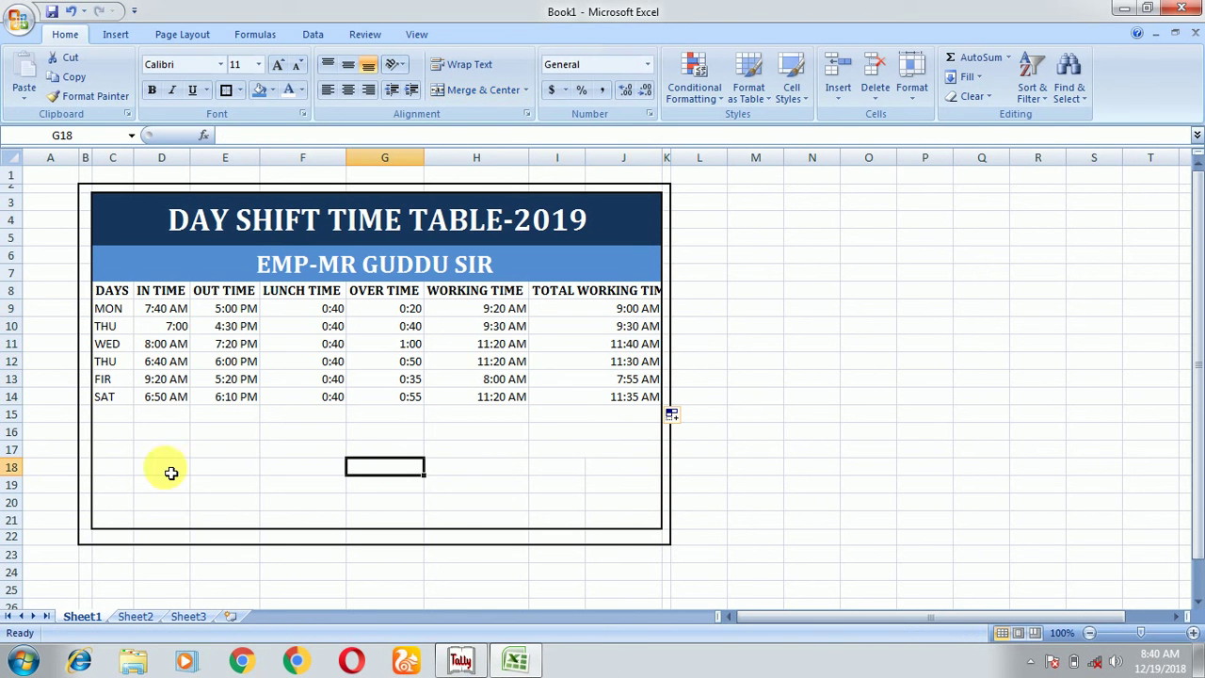
pyautogui.moveTo(124, 290); pyautogui.dragTo(627, 290)
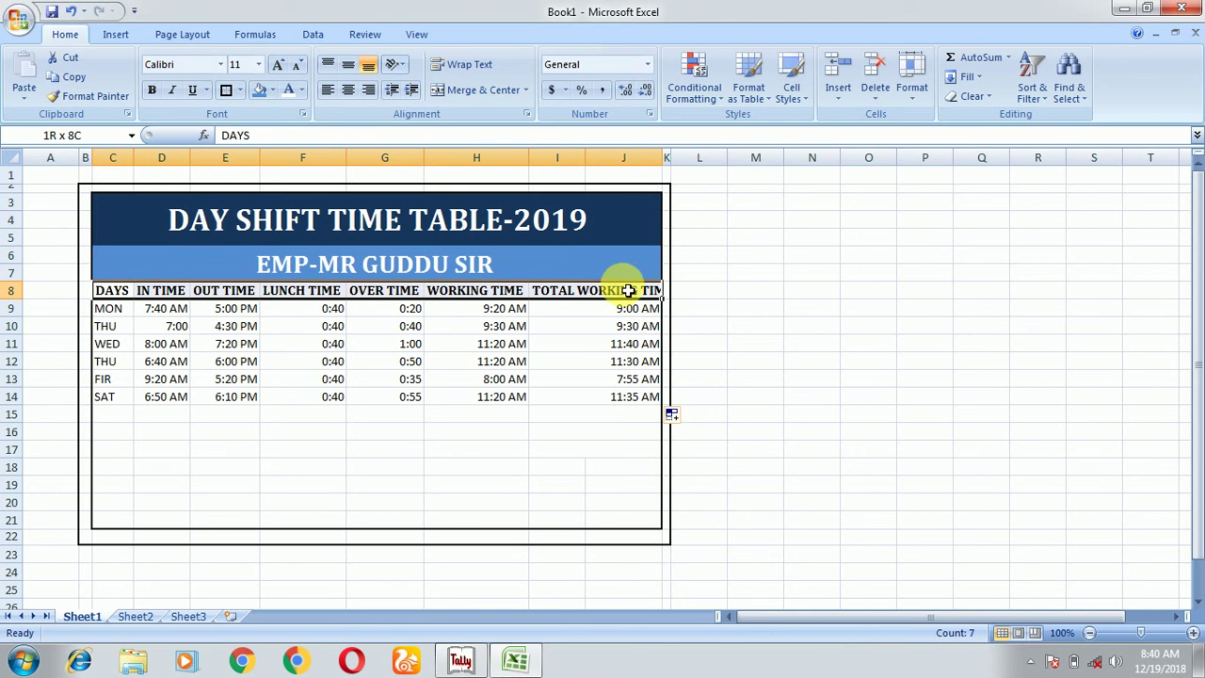
# - Widen column J to fit TOTAL WORKING TIME and fill the header row black
pyautogui.moveTo(665, 157); pyautogui.dragTo(687, 157)
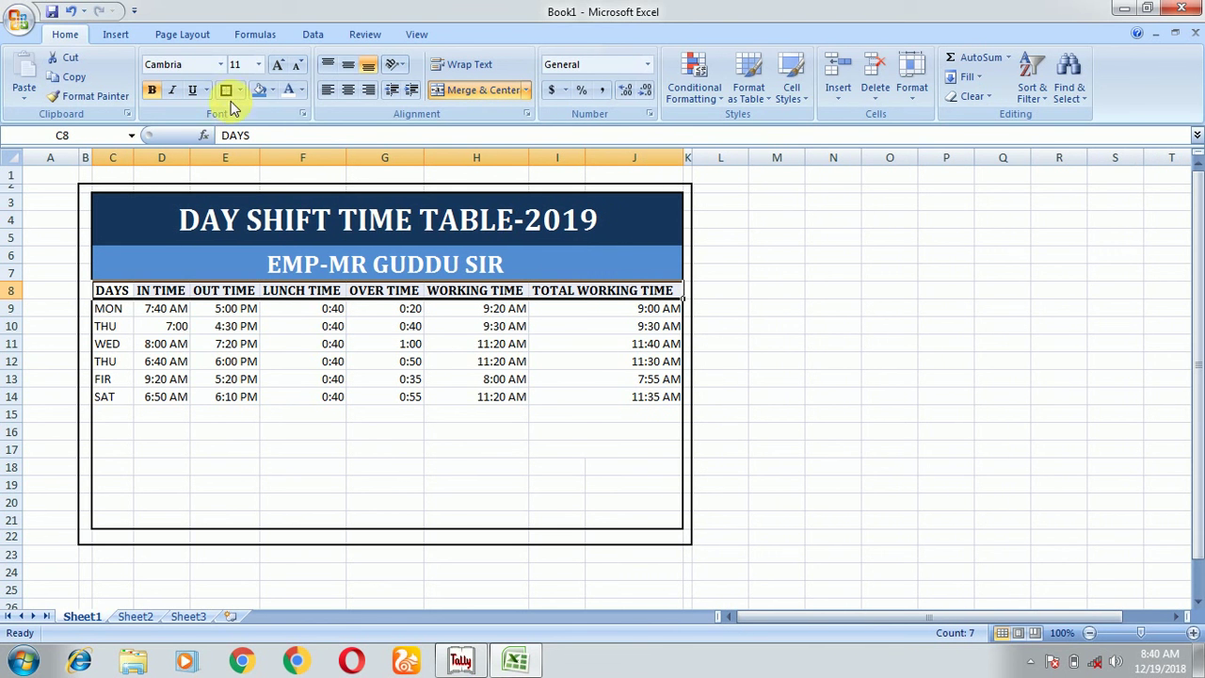
pyautogui.click(272, 91)
pyautogui.click(276, 129)
pyautogui.click(286, 94)
pyautogui.click(212, 363)
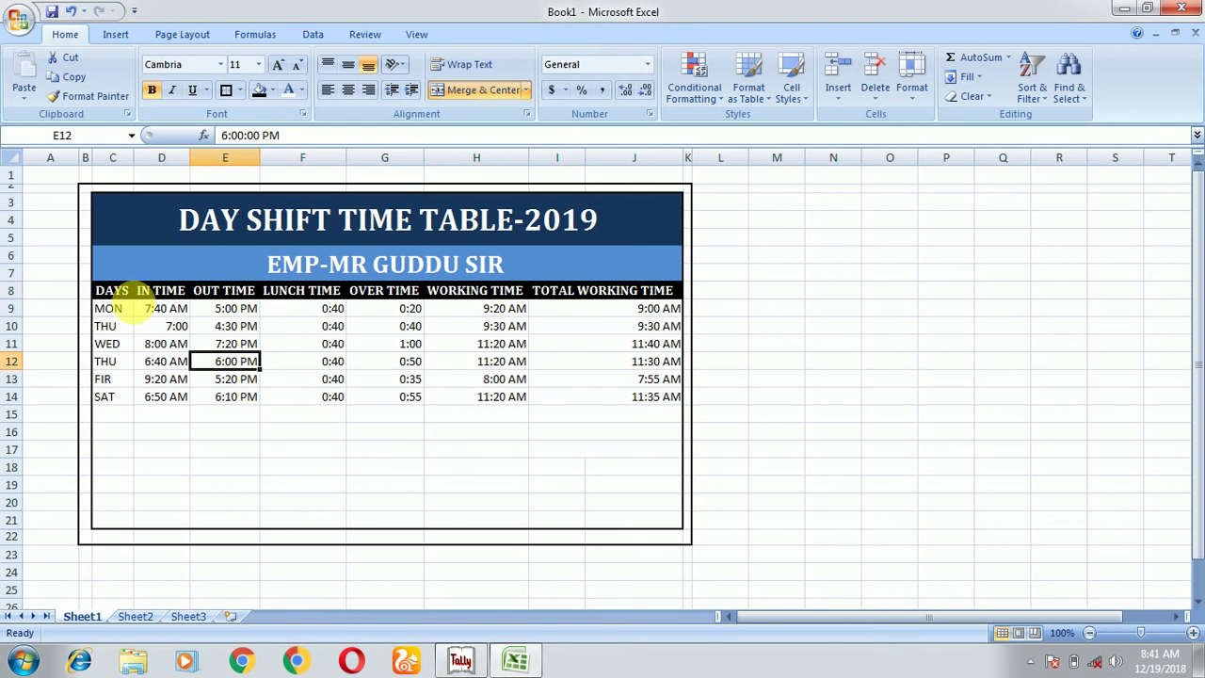
pyautogui.moveTo(130, 308); pyautogui.dragTo(613, 395)
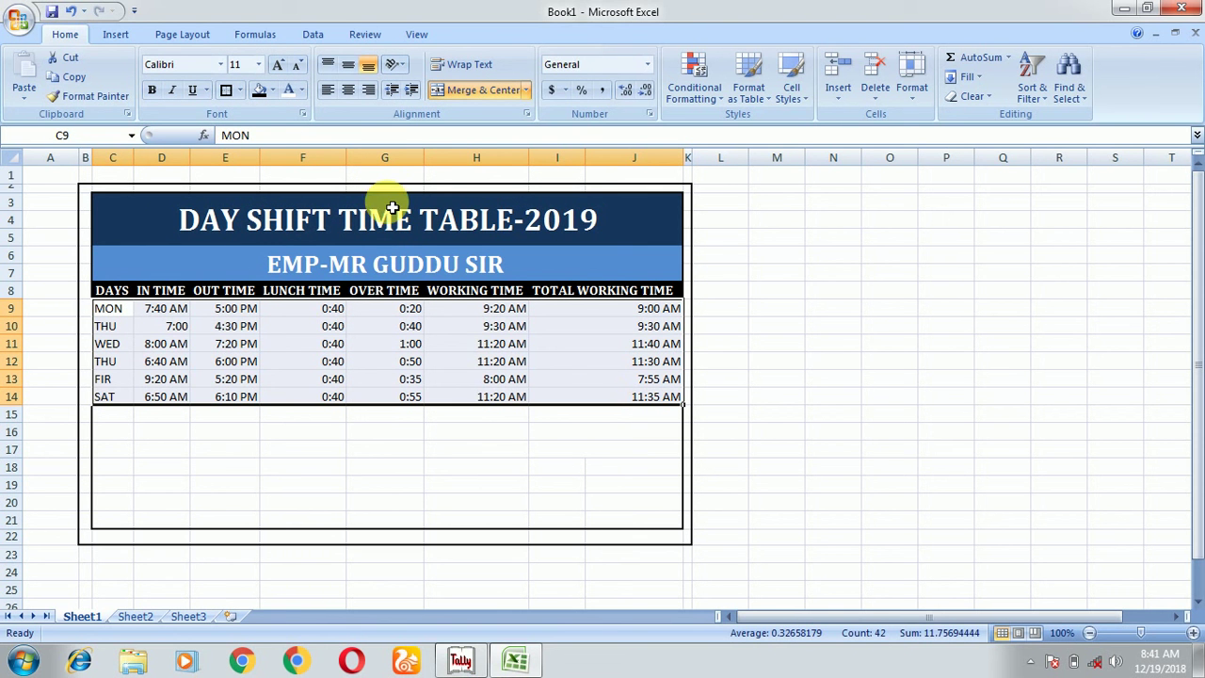
# - Apply All Borders to every cell in the data rows C9:J14
pyautogui.click(240, 91)
pyautogui.click(240, 90)
pyautogui.click(240, 91)
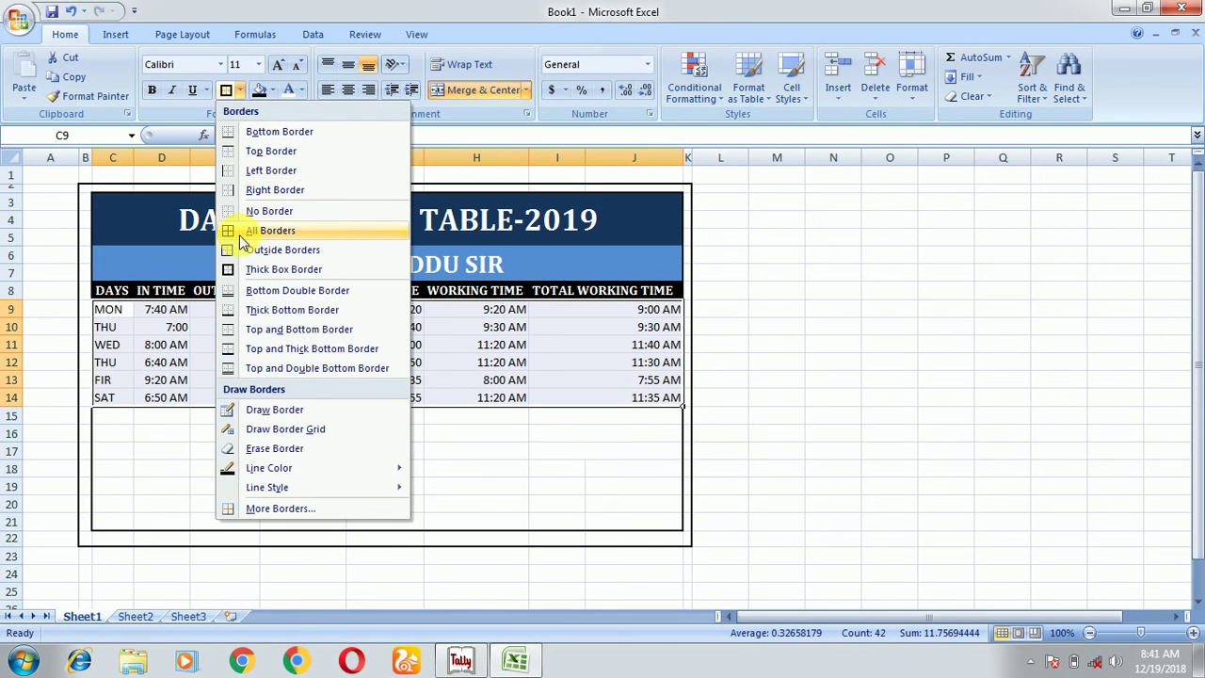
pyautogui.click(246, 231)
pyautogui.click(235, 397)
# - Fill the data rows C9:J14 light blue, then minimise Excel to the desktop
pyautogui.moveTo(127, 320)
pyautogui.mouseDown()
pyautogui.moveTo(584, 415)
pyautogui.moveTo(561, 393)
pyautogui.mouseUp()
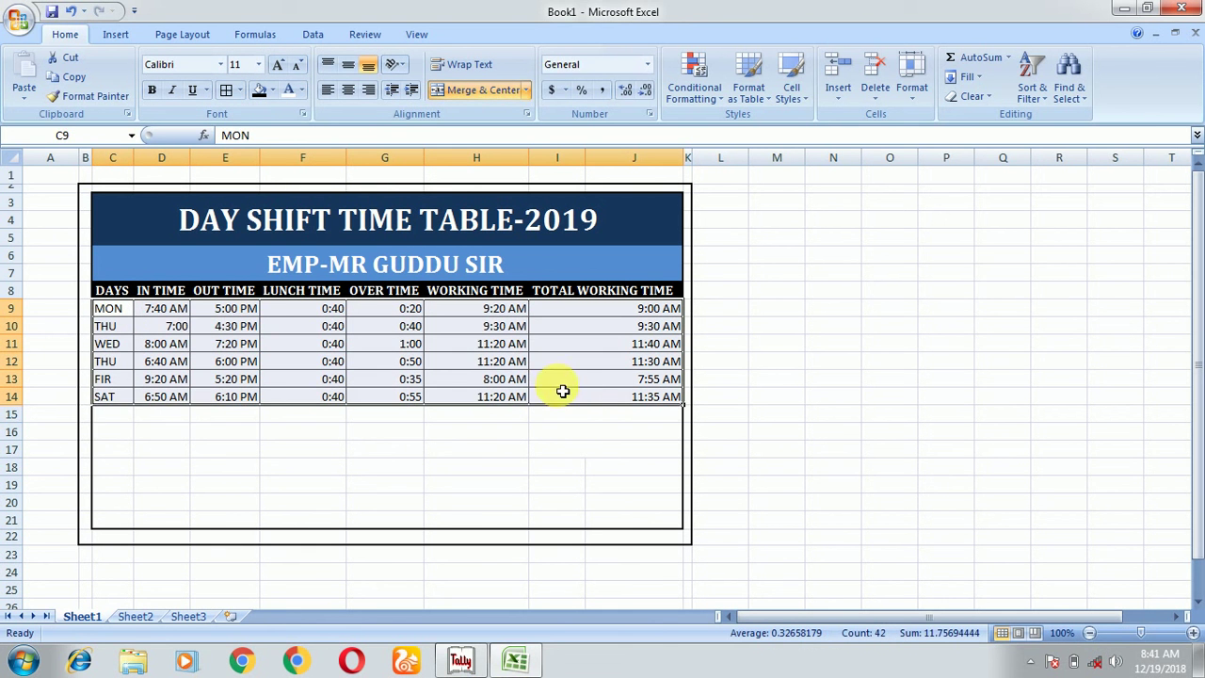
pyautogui.click(272, 92)
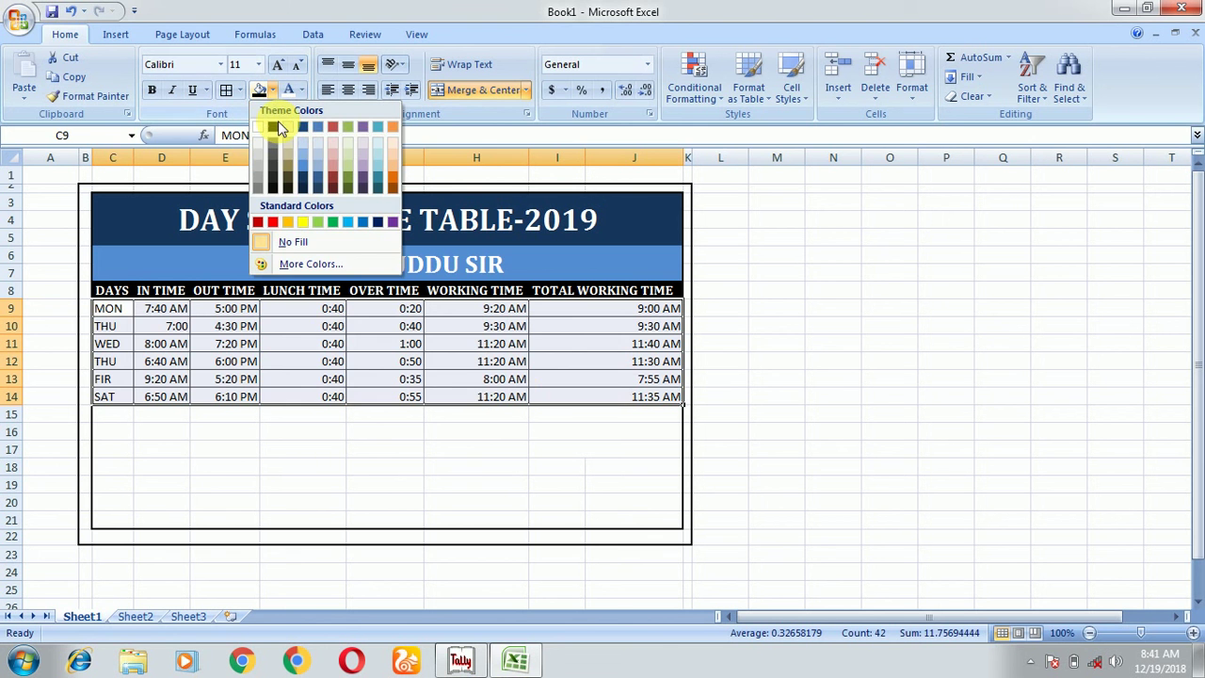
pyautogui.click(302, 151)
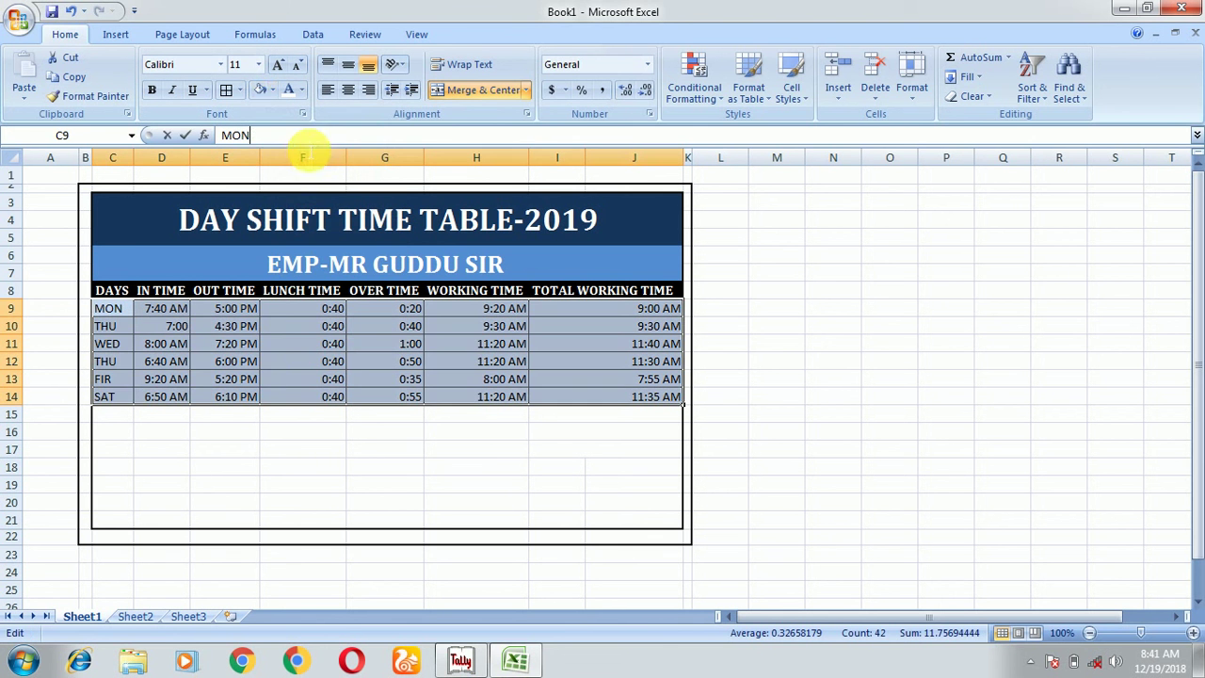
pyautogui.click(224, 449)
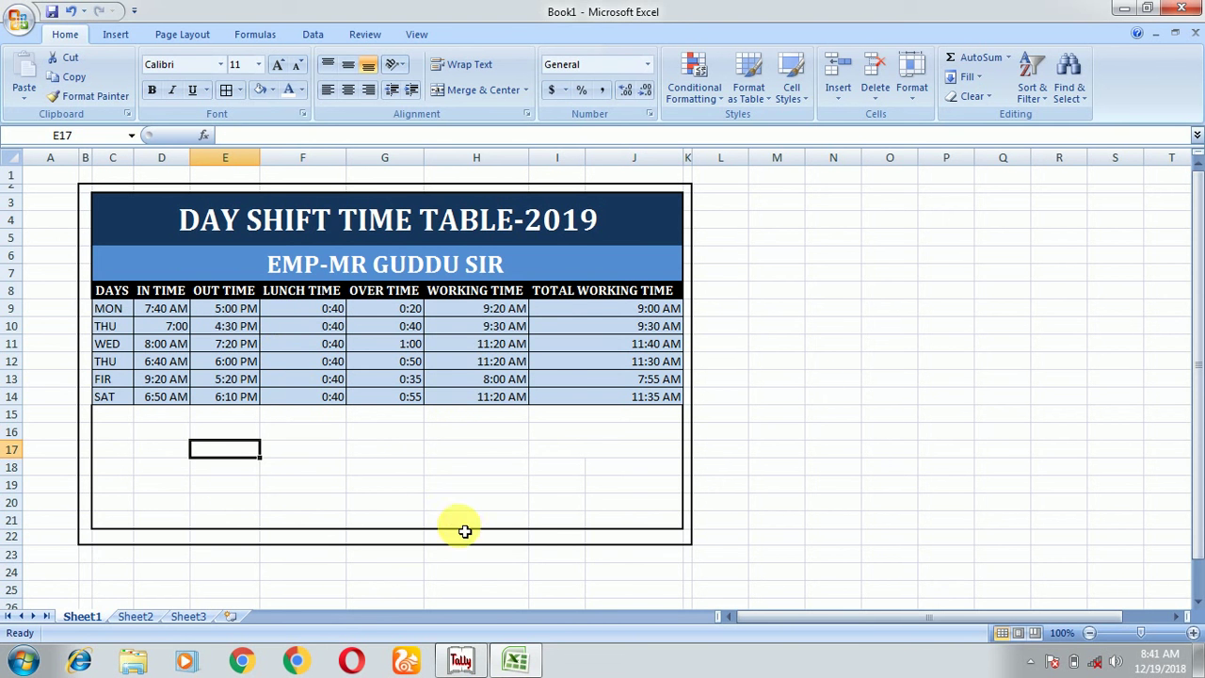
pyautogui.click(1124, 9)
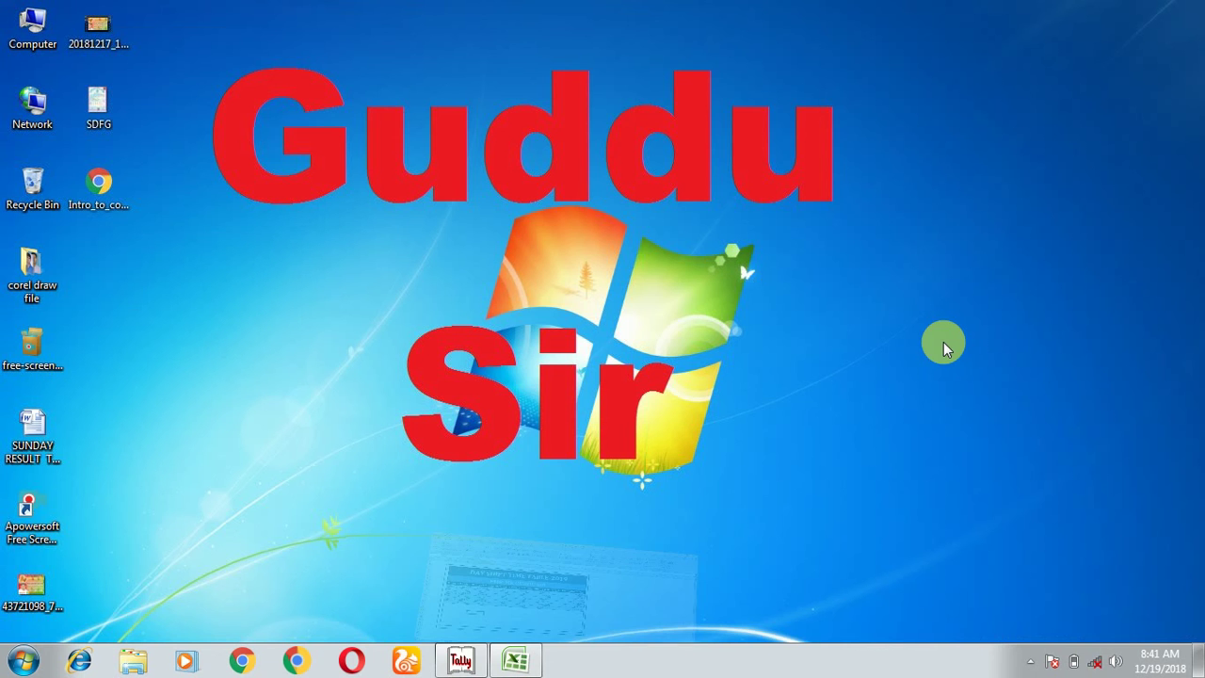